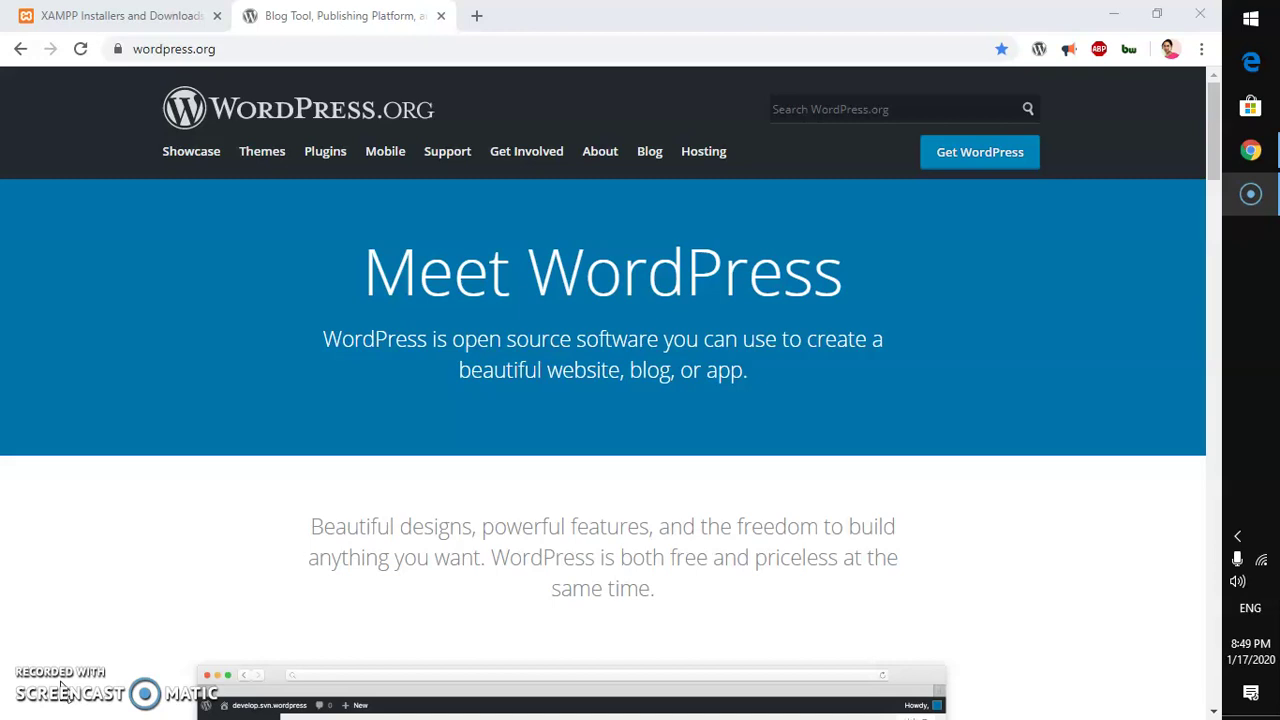
Download WordPress 5.3.2 from the wordpress.org download page and dismiss the post-download message.
{"action": "left_click", "coordinate": [200, 44]}
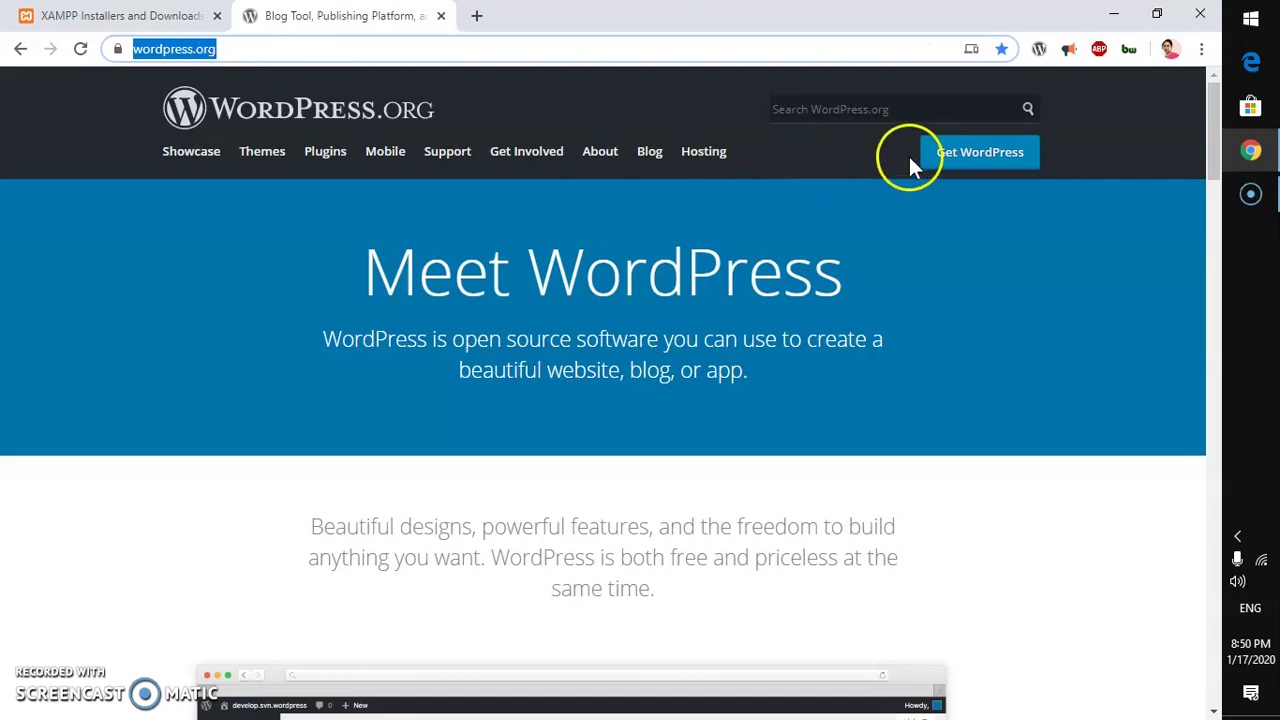
{"action": "left_click", "coordinate": [953, 164]}
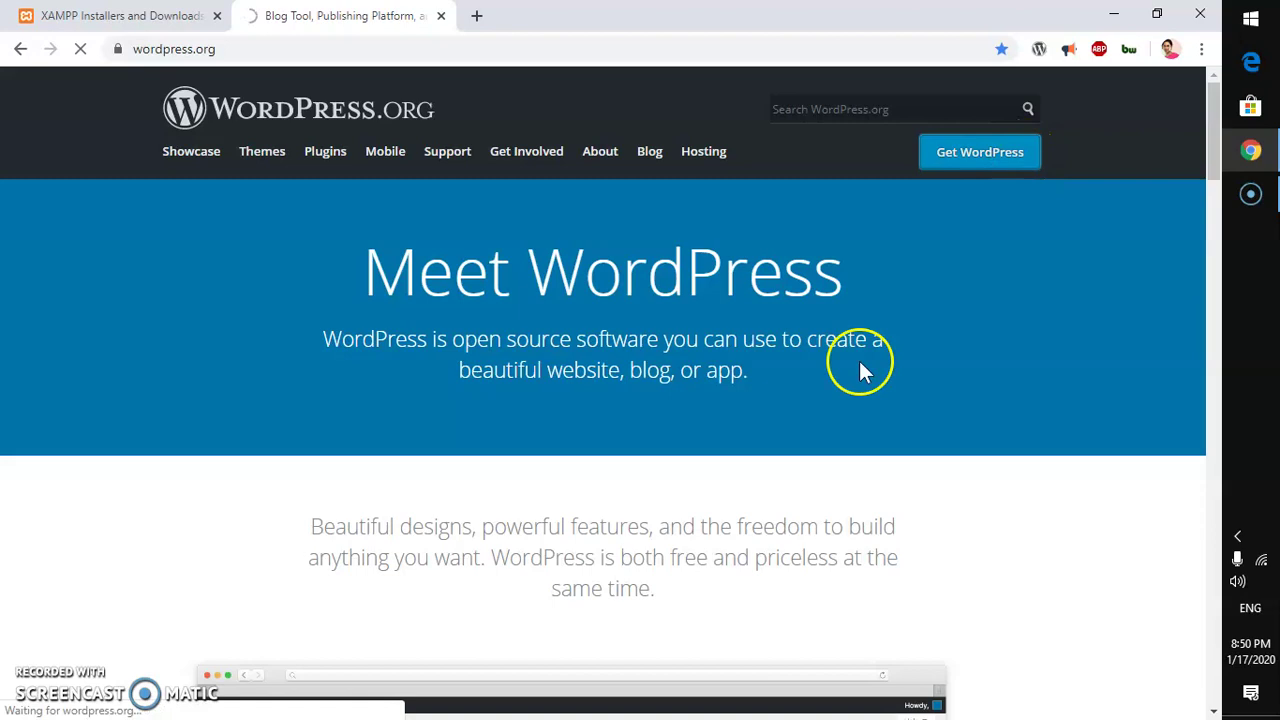
{"action": "scroll", "coordinate": [857, 362], "scroll_direction": "down", "scroll_amount": 3}
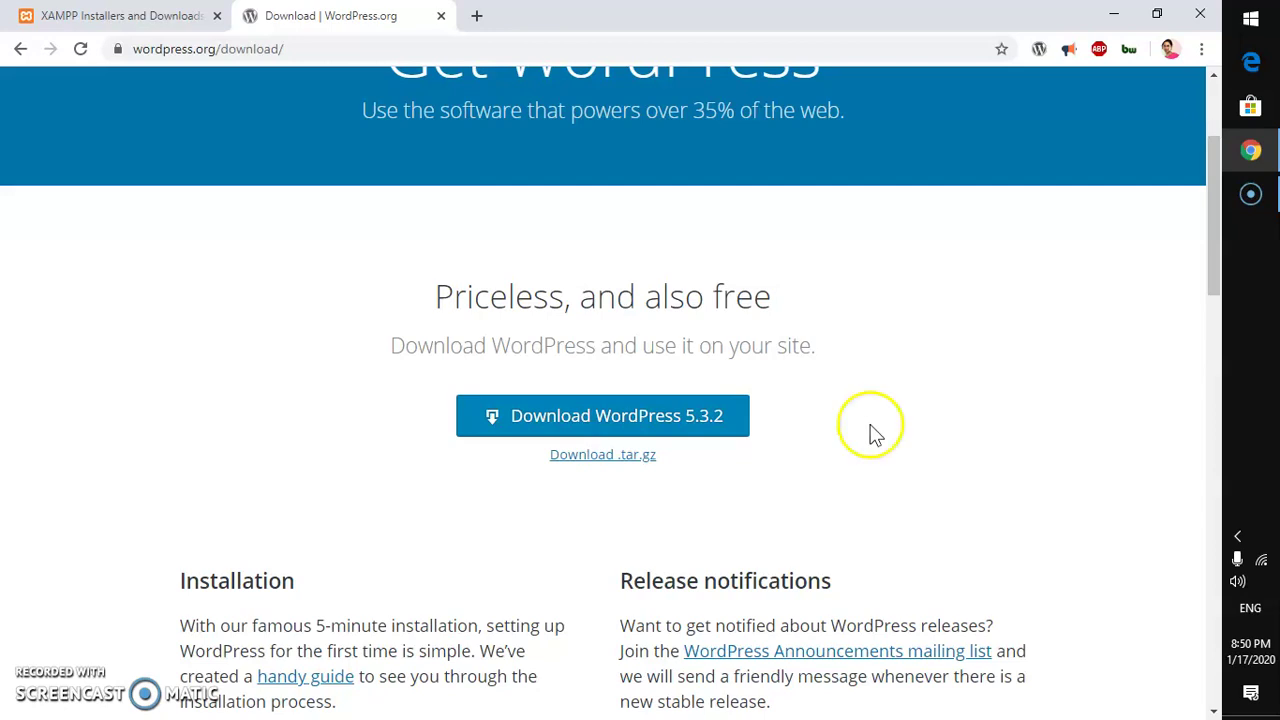
{"action": "left_click", "coordinate": [640, 432]}
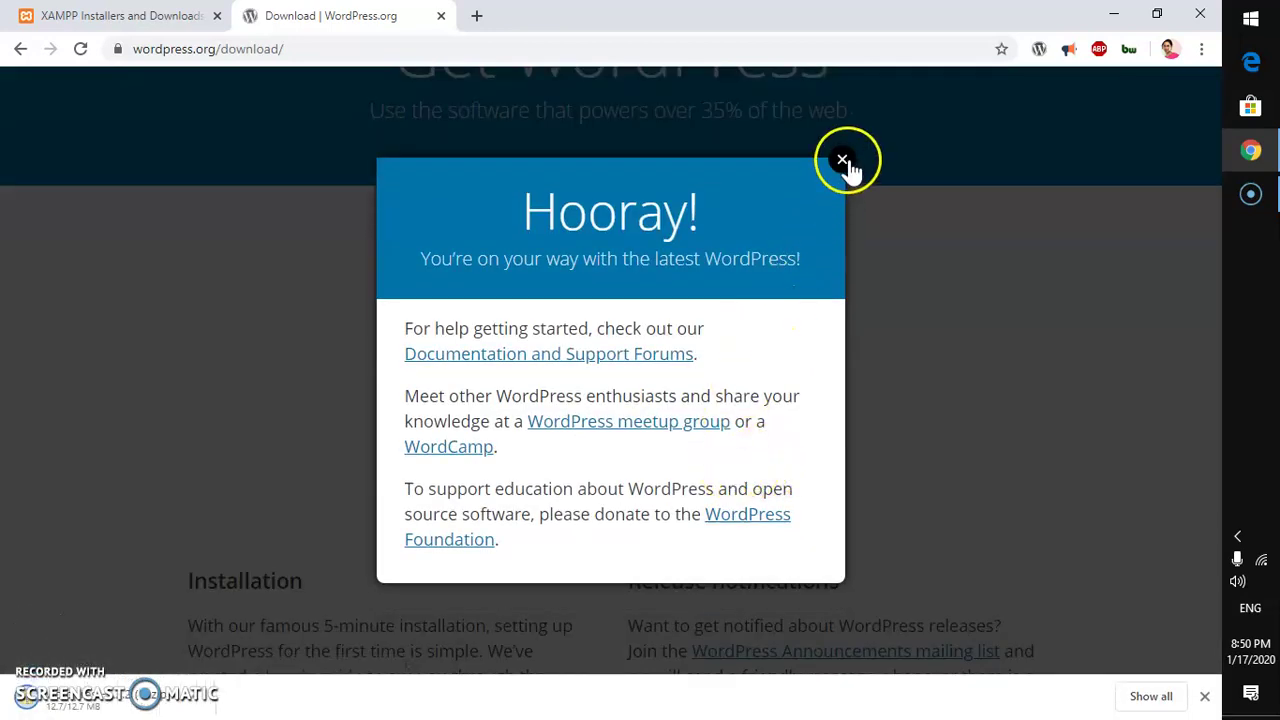
{"action": "left_click", "coordinate": [843, 161]}
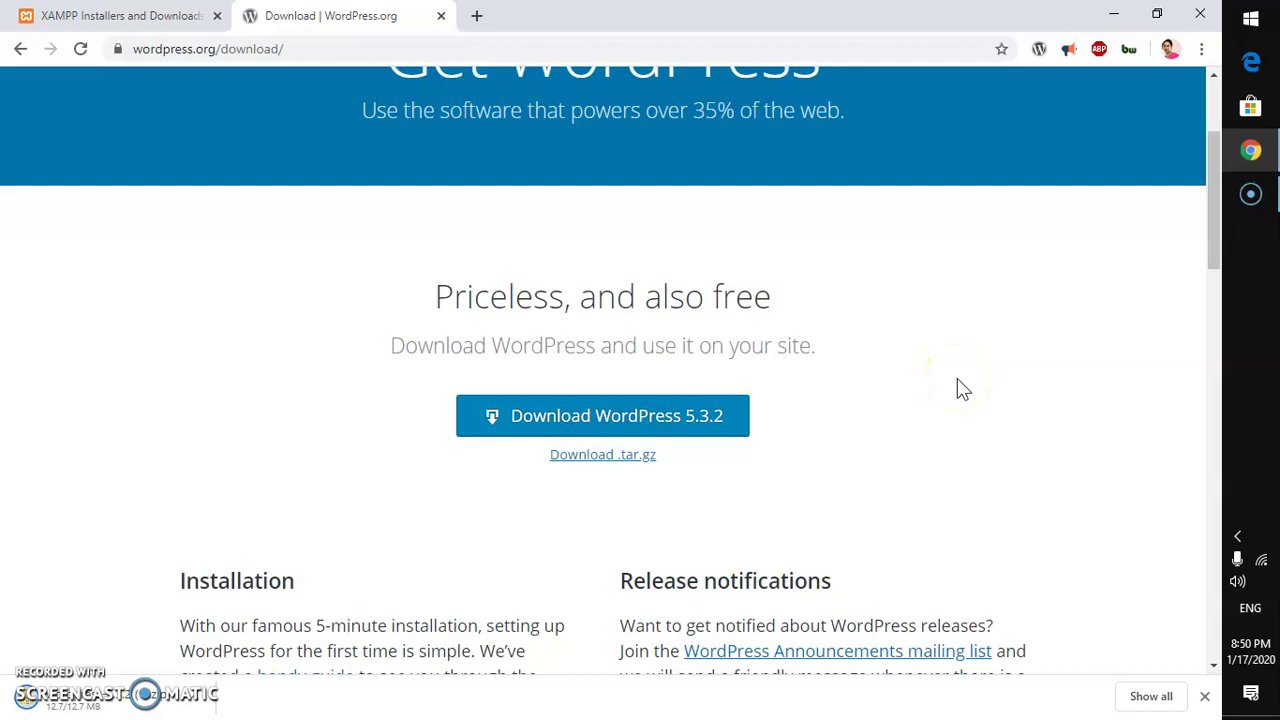
Examine the server requirements for running WordPress, including the PHP, MySQL or MariaDB versions and the recommended web servers.
{"action": "scroll", "coordinate": [957, 388], "scroll_direction": "down", "scroll_amount": 2}
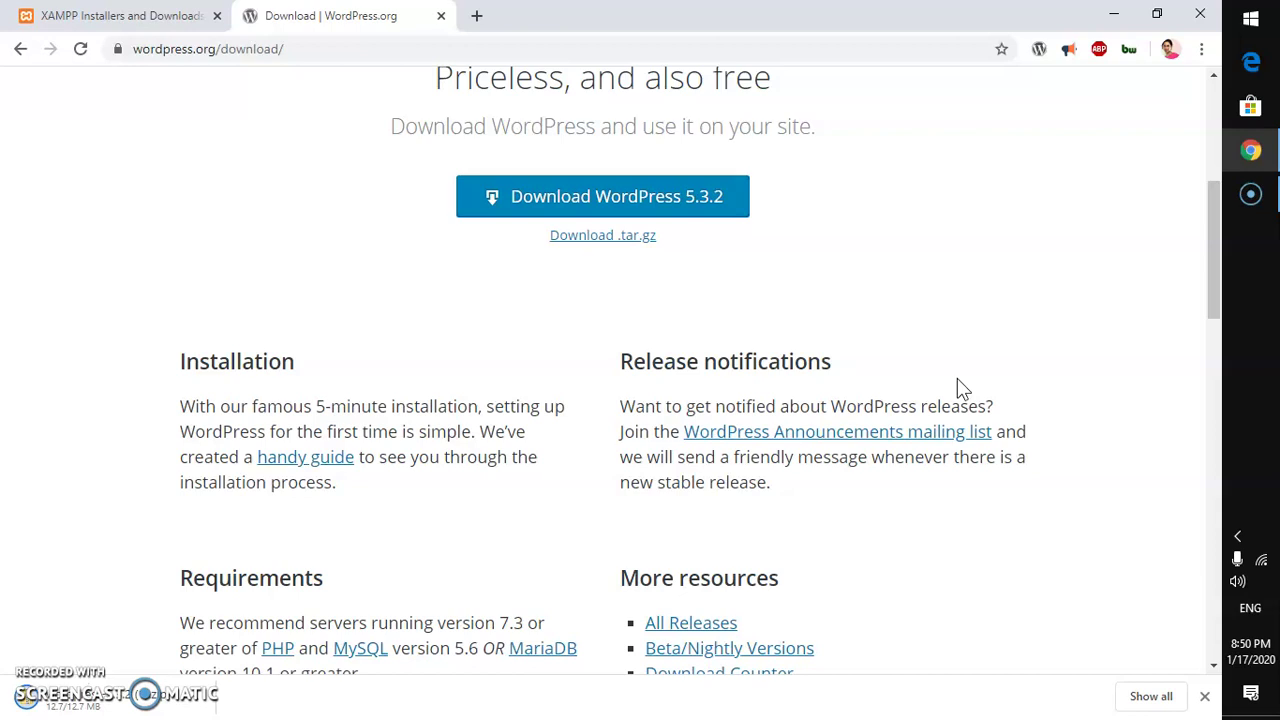
{"action": "scroll", "coordinate": [957, 378], "scroll_direction": "down", "scroll_amount": 2}
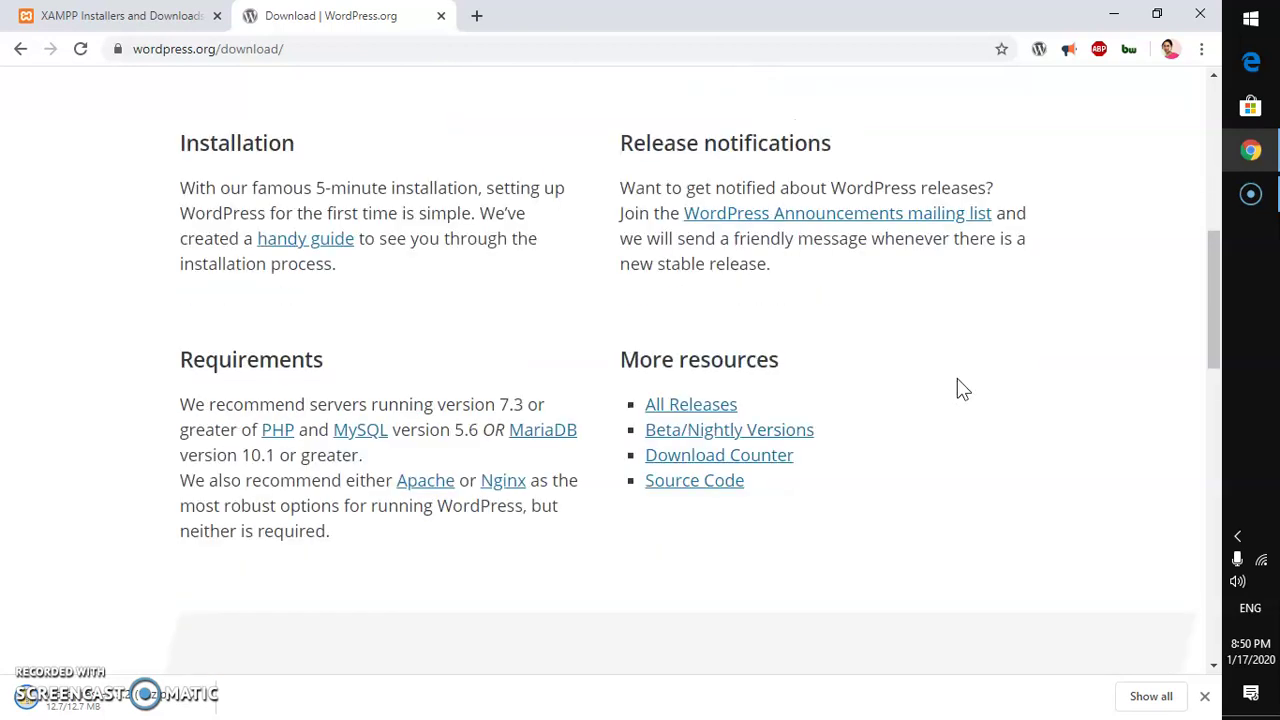
{"action": "left_click_drag", "start_coordinate": [174, 417], "coordinate": [488, 400]}
{"action": "left_click", "coordinate": [488, 400]}
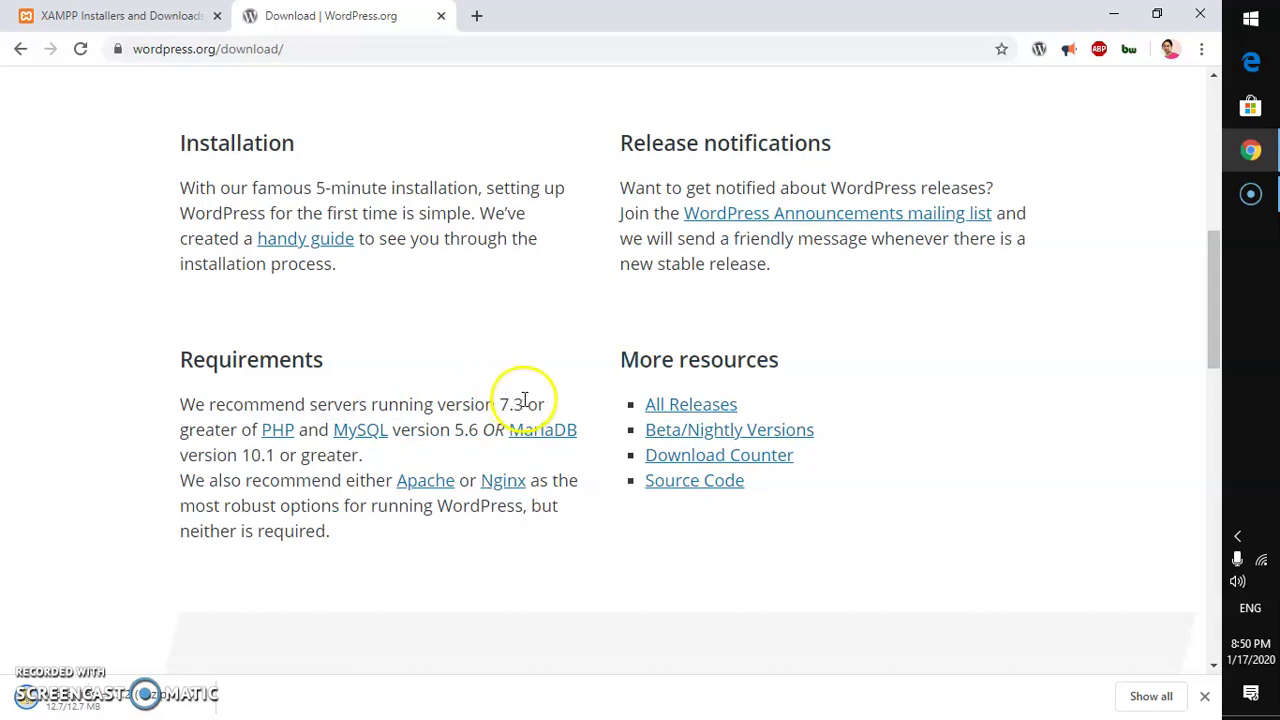
{"action": "left_click_drag", "start_coordinate": [328, 406], "coordinate": [503, 410]}
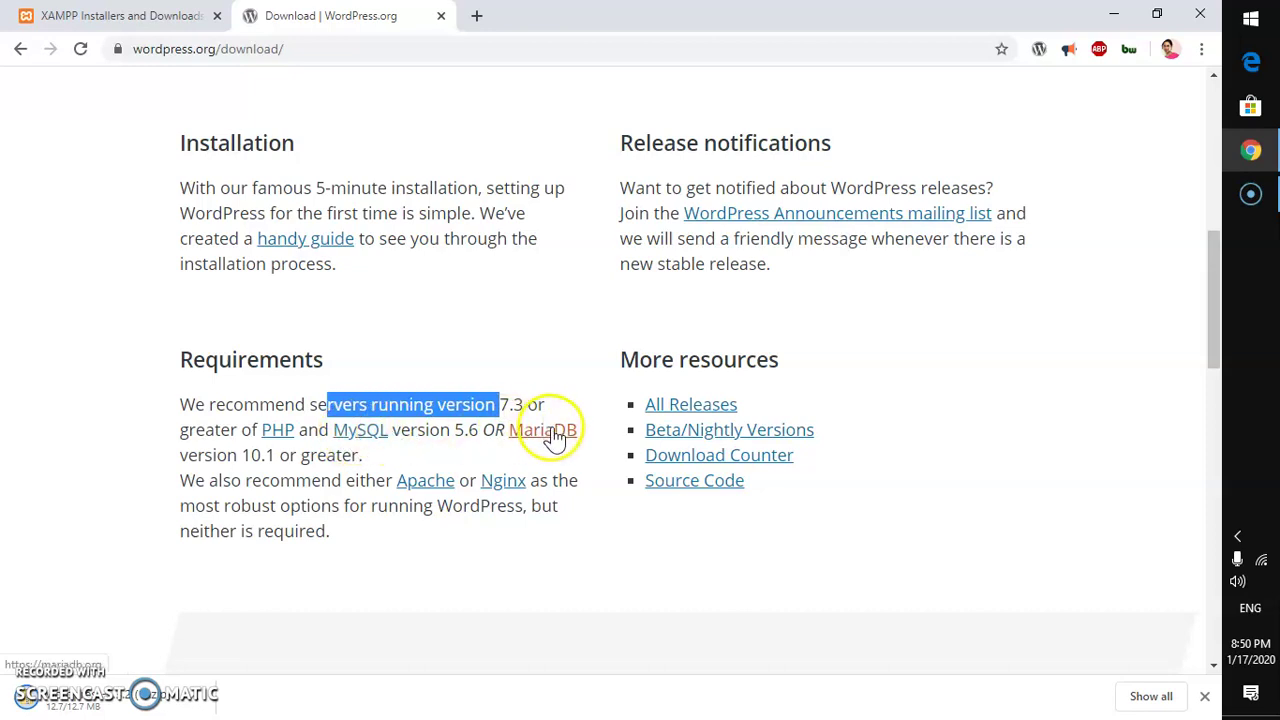
{"action": "left_click", "coordinate": [425, 432]}
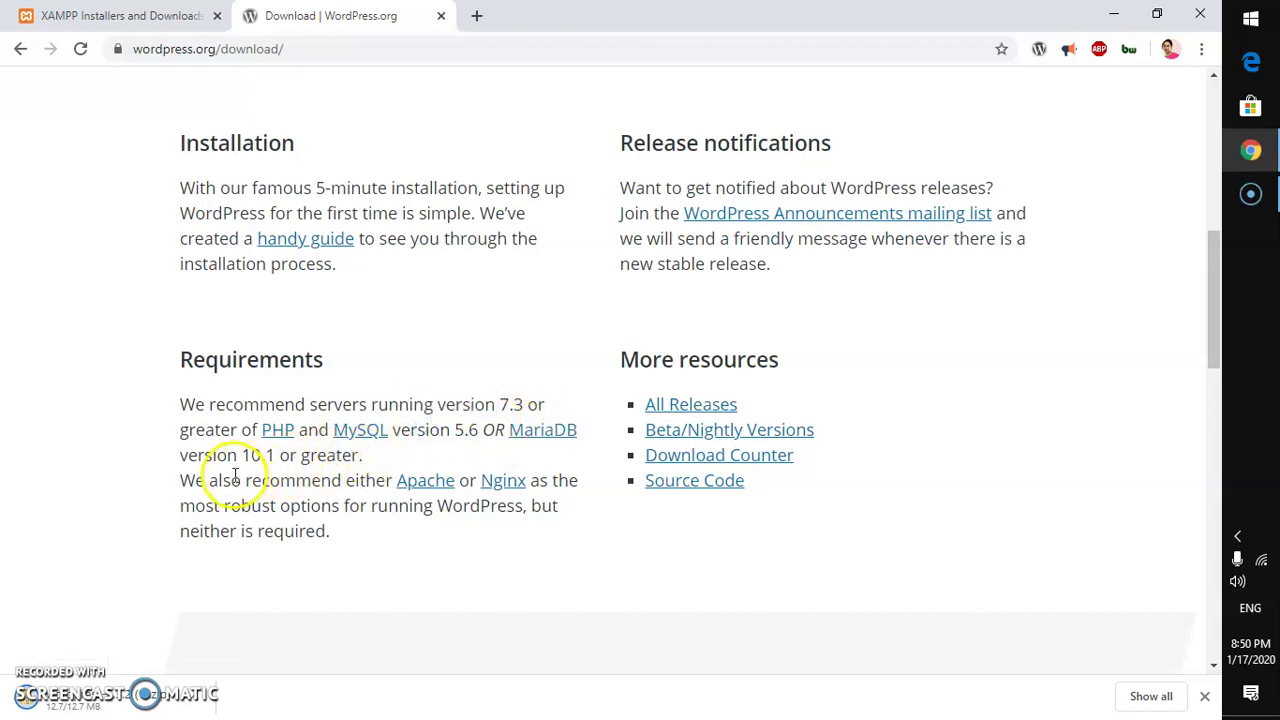
{"action": "left_click_drag", "start_coordinate": [231, 481], "coordinate": [270, 481]}
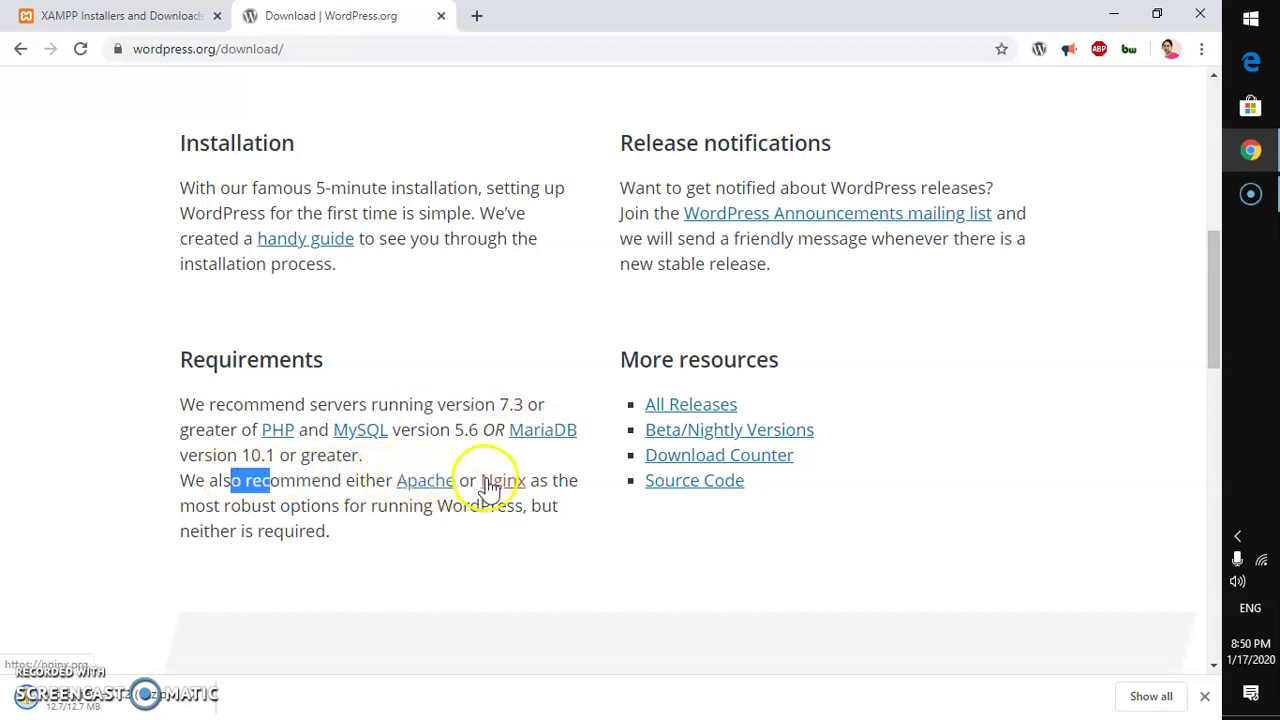
{"action": "left_click", "coordinate": [452, 404]}
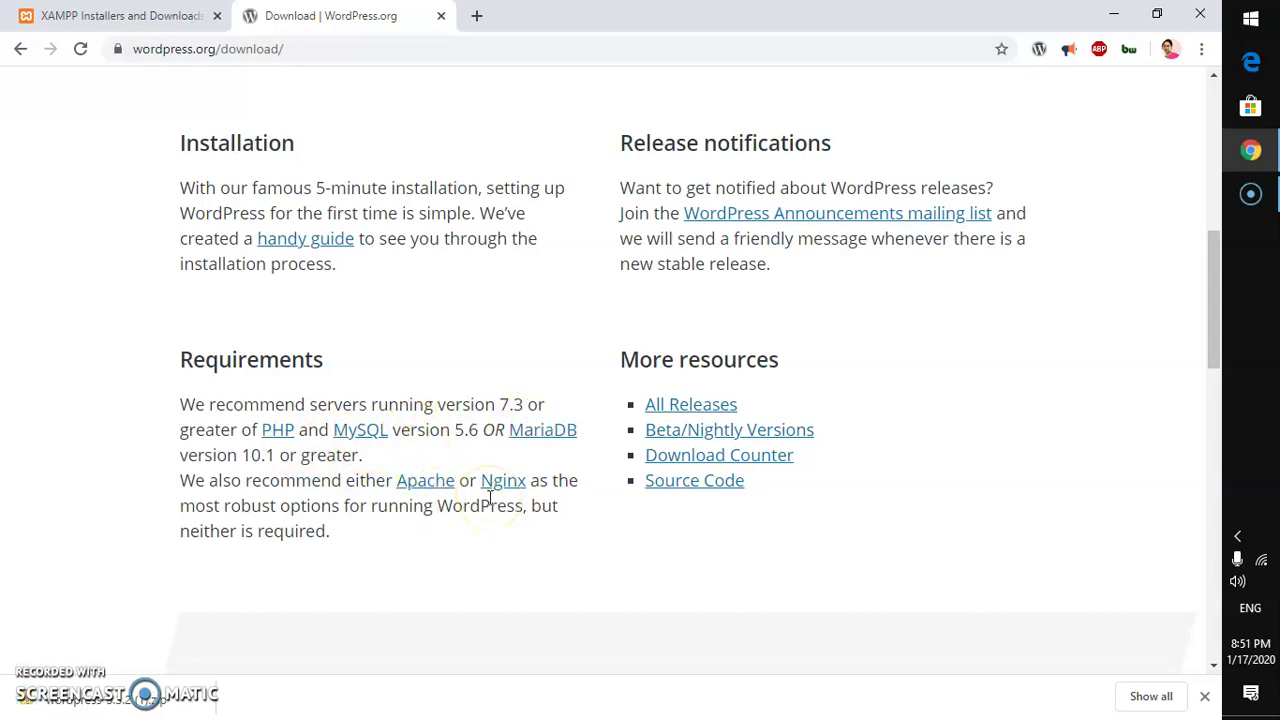
Switch to the XAMPP site and review the bundled Apache, MariaDB and PHP components in its heading.
{"action": "left_click", "coordinate": [152, 16]}
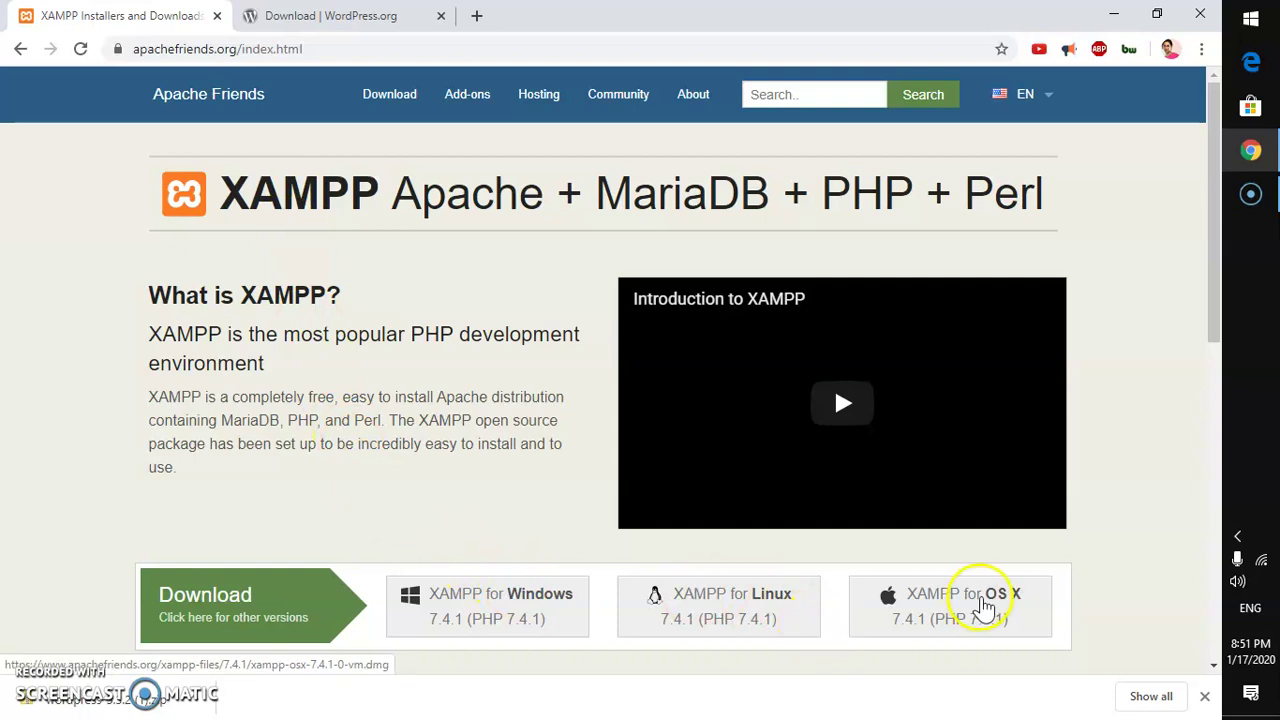
{"action": "double_click", "coordinate": [452, 193]}
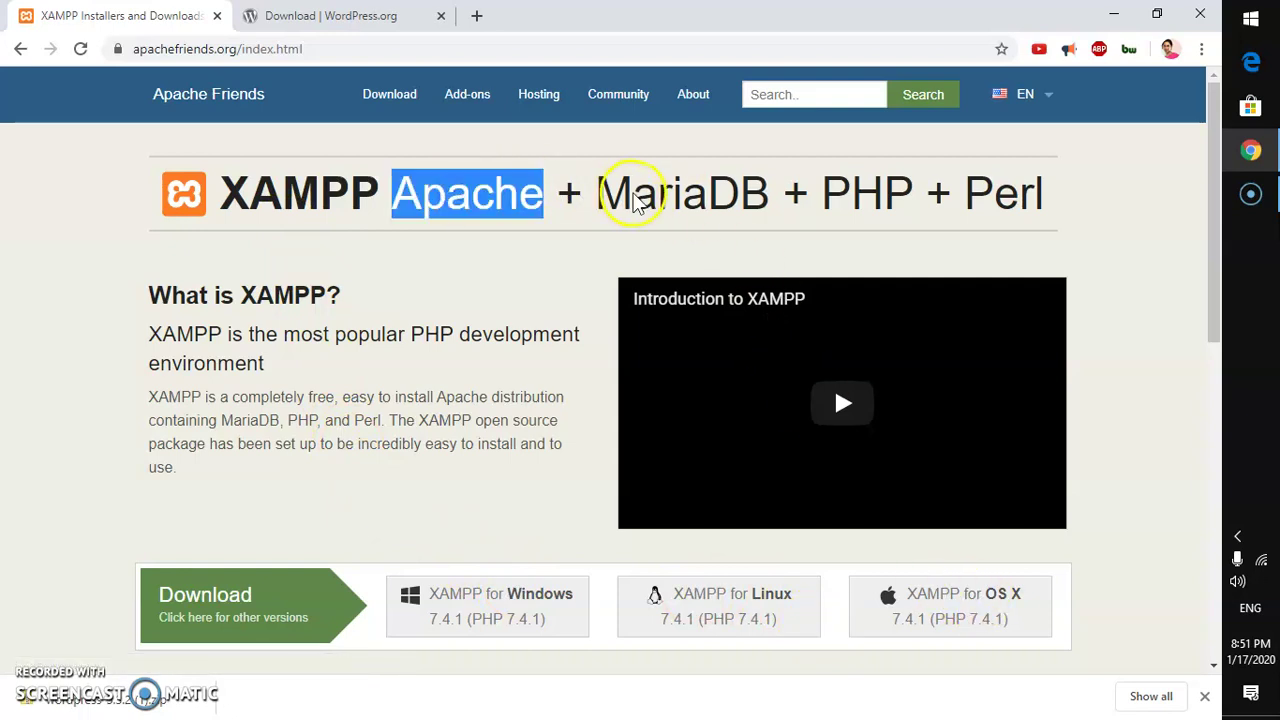
{"action": "triple_click", "coordinate": [634, 195]}
{"action": "left_click", "coordinate": [803, 200]}
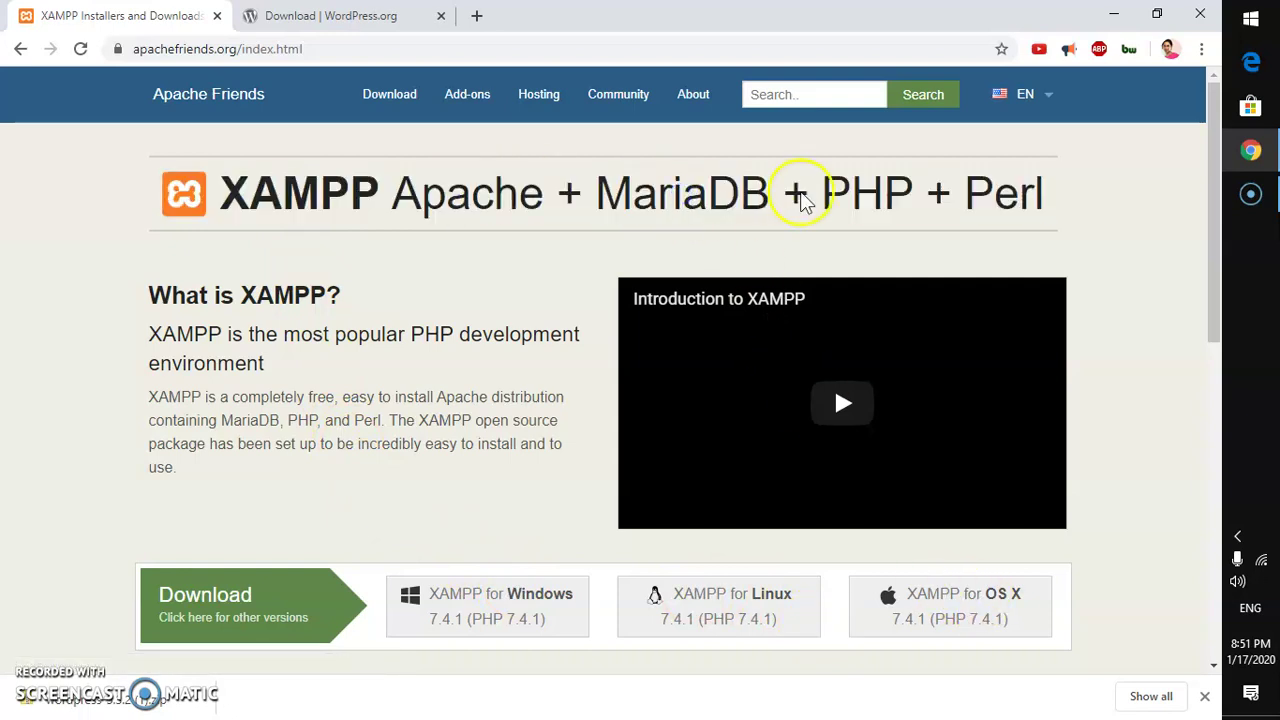
{"action": "double_click", "coordinate": [884, 198]}
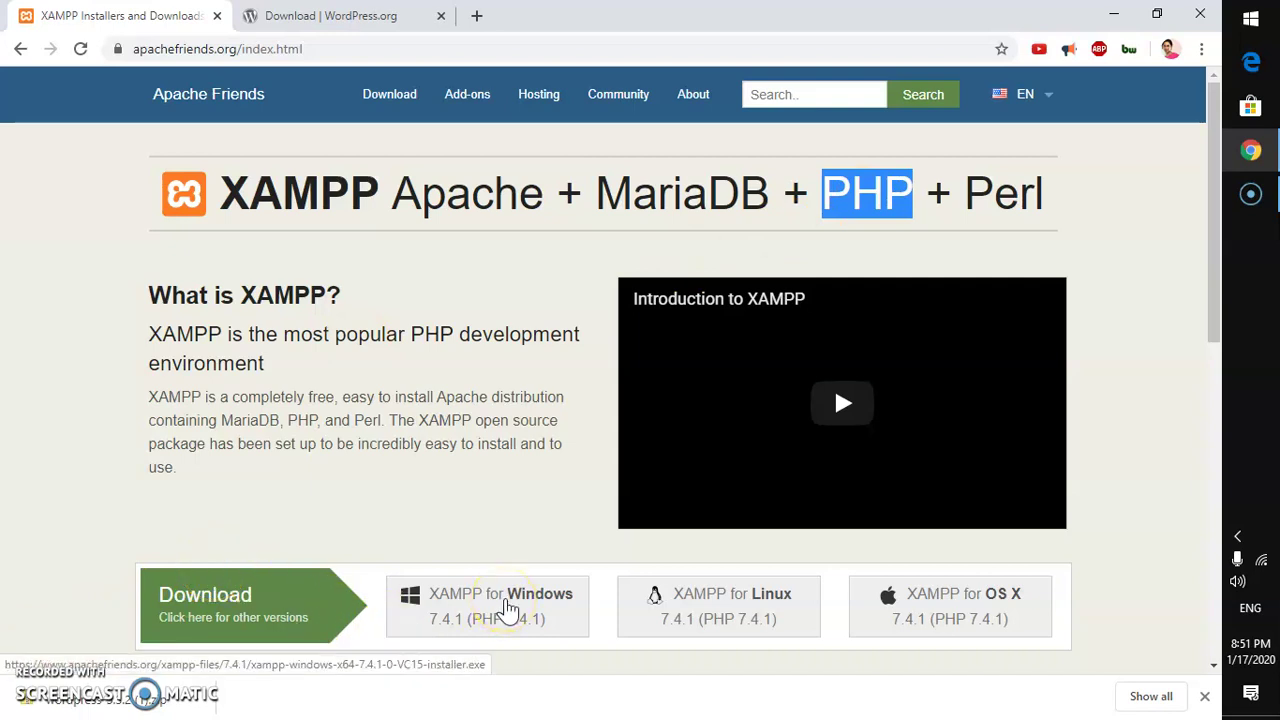
Start downloading the 64-bit XAMPP 7.4.1 installer for Windows from the Apache Friends download page and close the success page.
{"action": "left_click", "coordinate": [388, 110]}
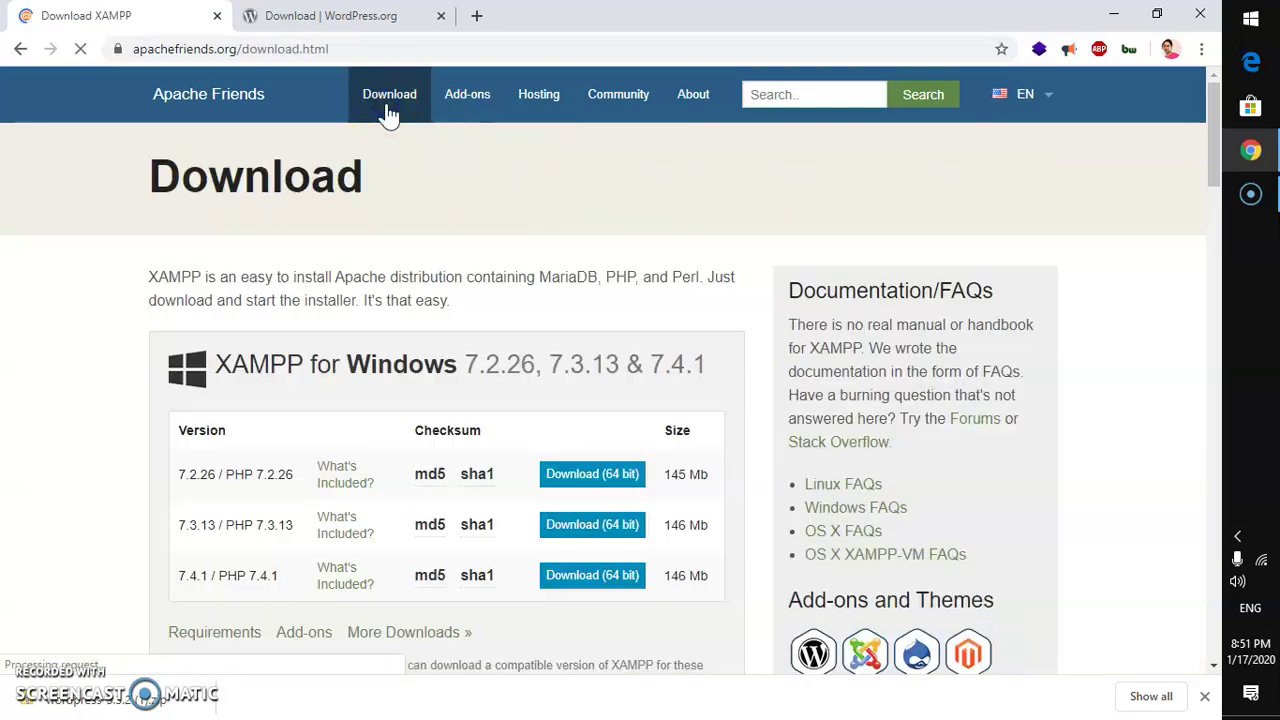
{"action": "left_click", "coordinate": [180, 50]}
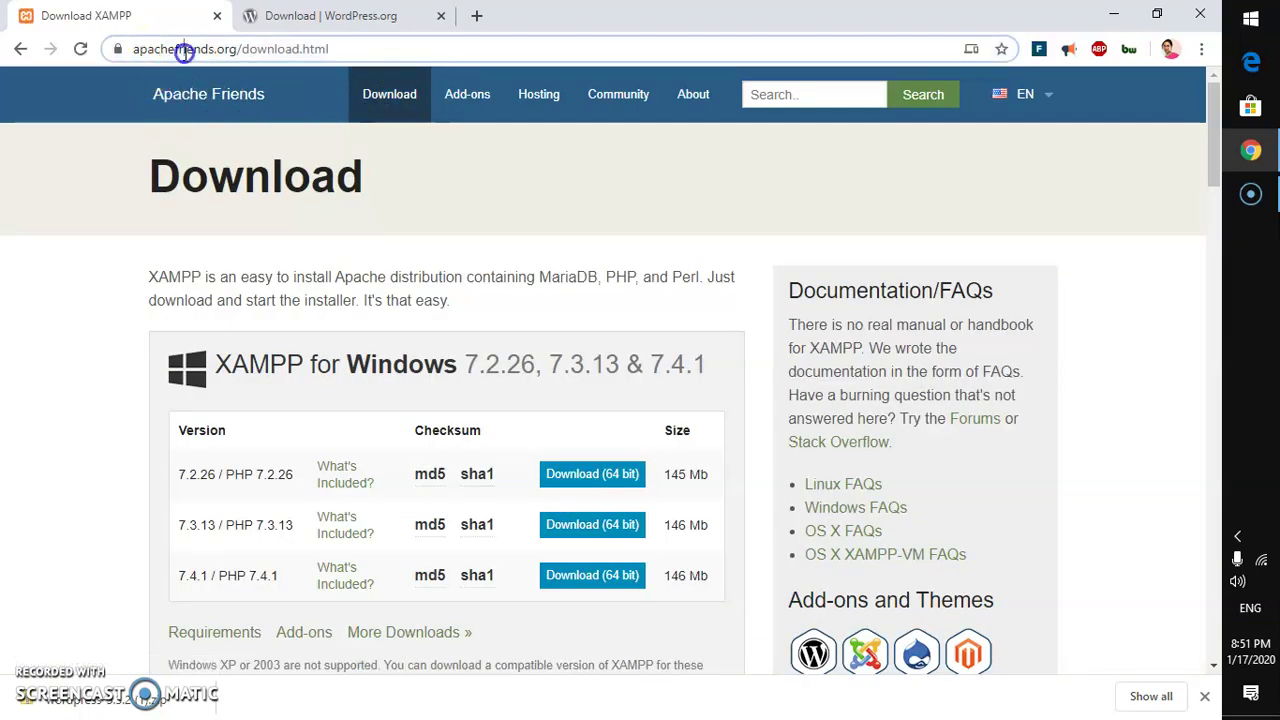
{"action": "left_click", "coordinate": [236, 56]}
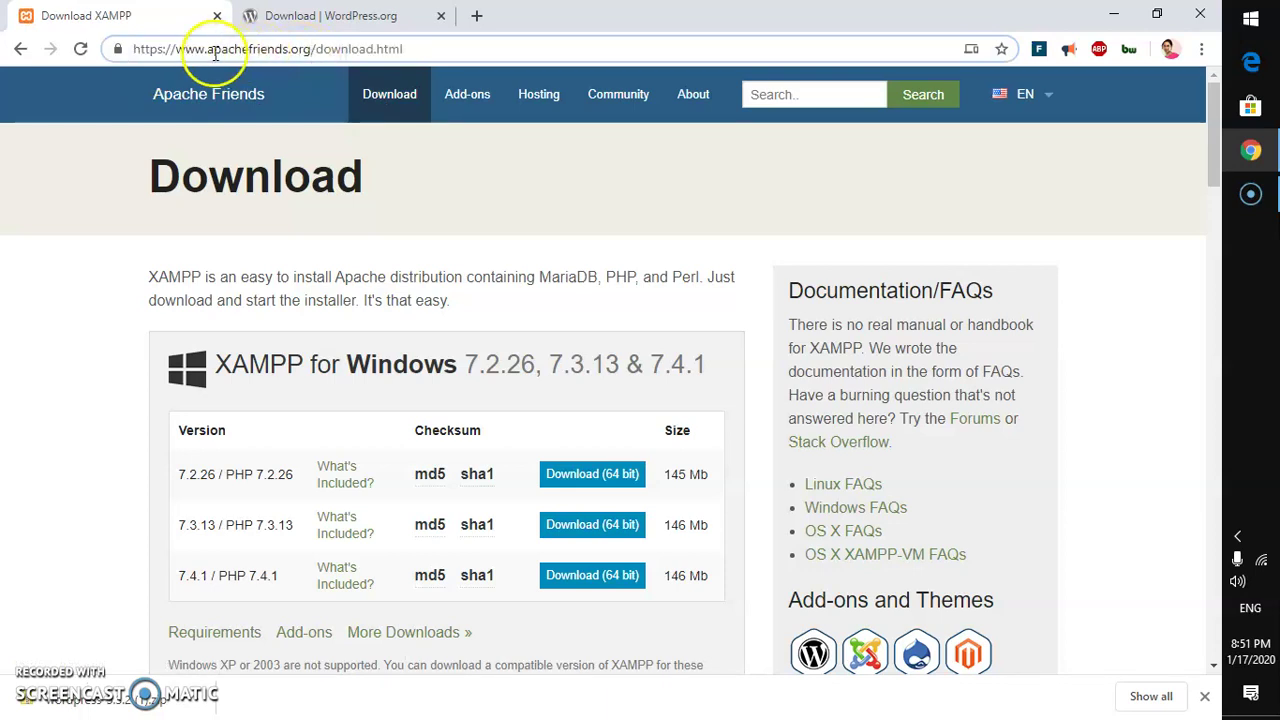
{"action": "left_click", "coordinate": [315, 52]}
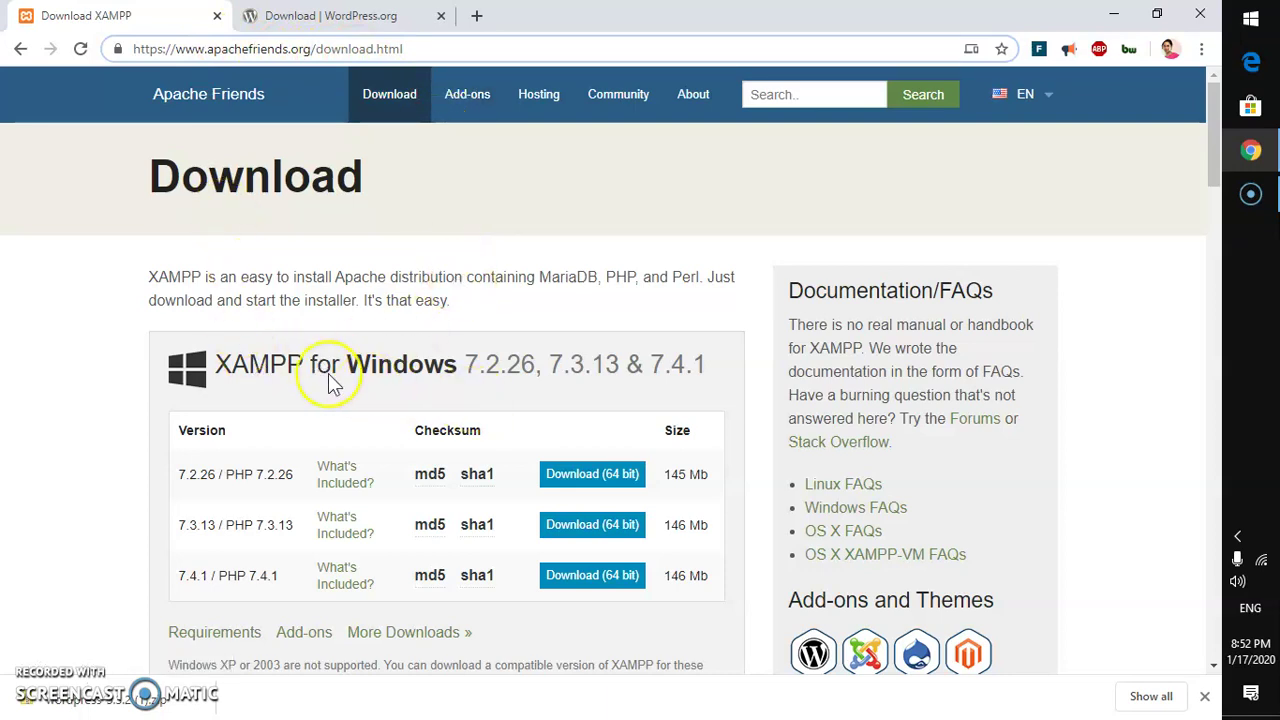
{"action": "left_click_drag", "start_coordinate": [316, 366], "coordinate": [449, 369]}
{"action": "left_click", "coordinate": [557, 366]}
{"action": "mouse_move", "coordinate": [436, 494]}
{"action": "scroll", "coordinate": [430, 497], "scroll_direction": "down", "scroll_amount": 2}
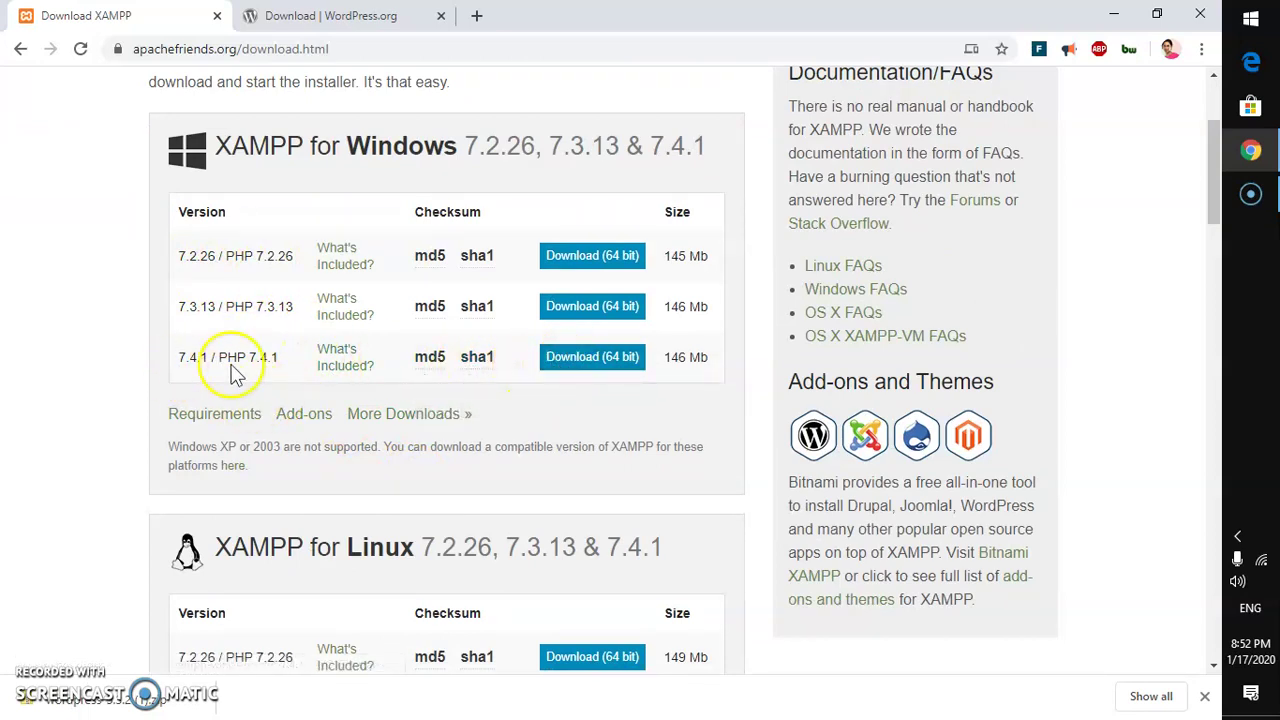
{"action": "left_click", "coordinate": [601, 363]}
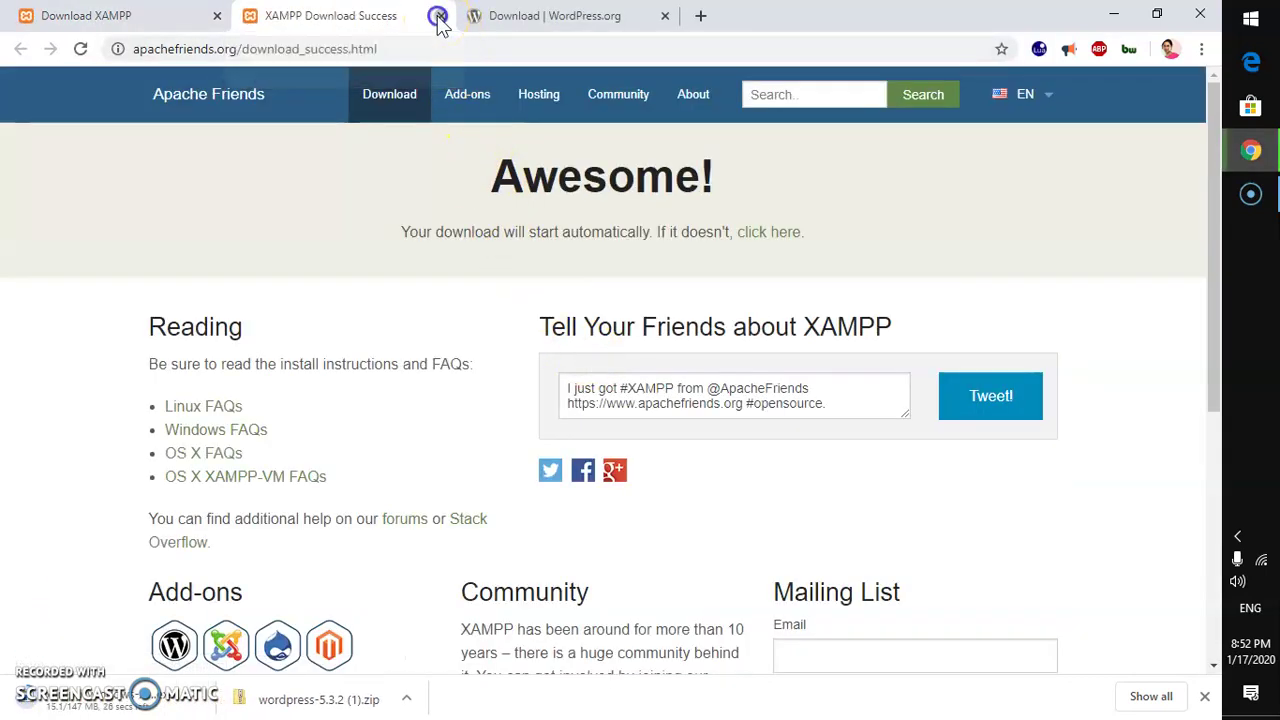
{"action": "left_click", "coordinate": [439, 17]}
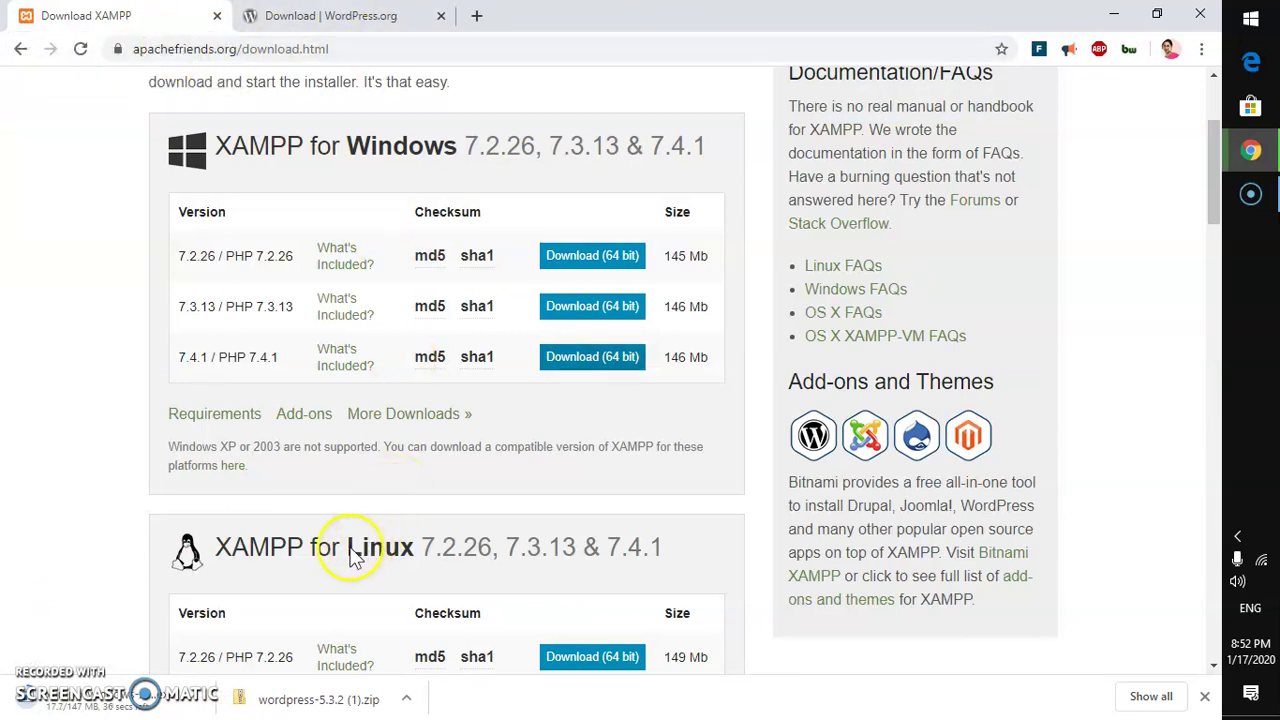
Look through the XAMPP download options for Linux and OS X.
{"action": "left_click_drag", "start_coordinate": [306, 551], "coordinate": [583, 571]}
{"action": "left_click", "coordinate": [651, 566]}
{"action": "scroll", "coordinate": [650, 568], "scroll_direction": "down", "scroll_amount": 2}
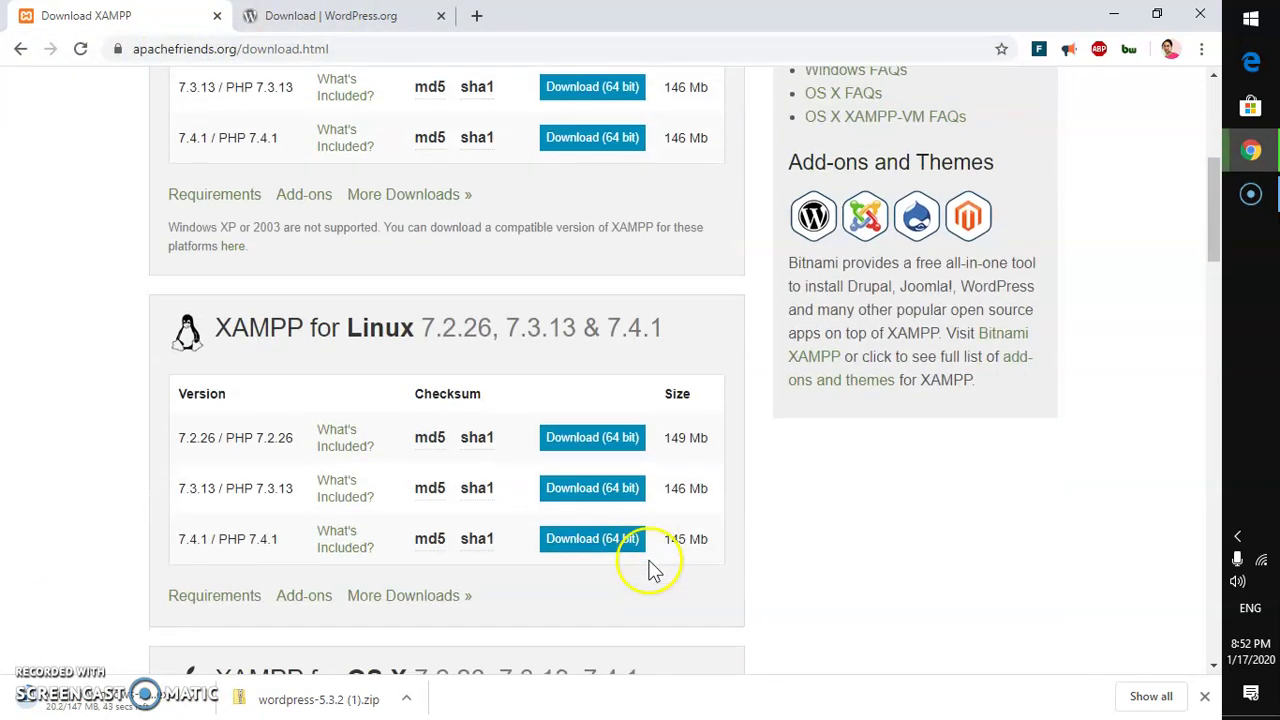
{"action": "scroll", "coordinate": [371, 551], "scroll_direction": "down", "scroll_amount": 6}
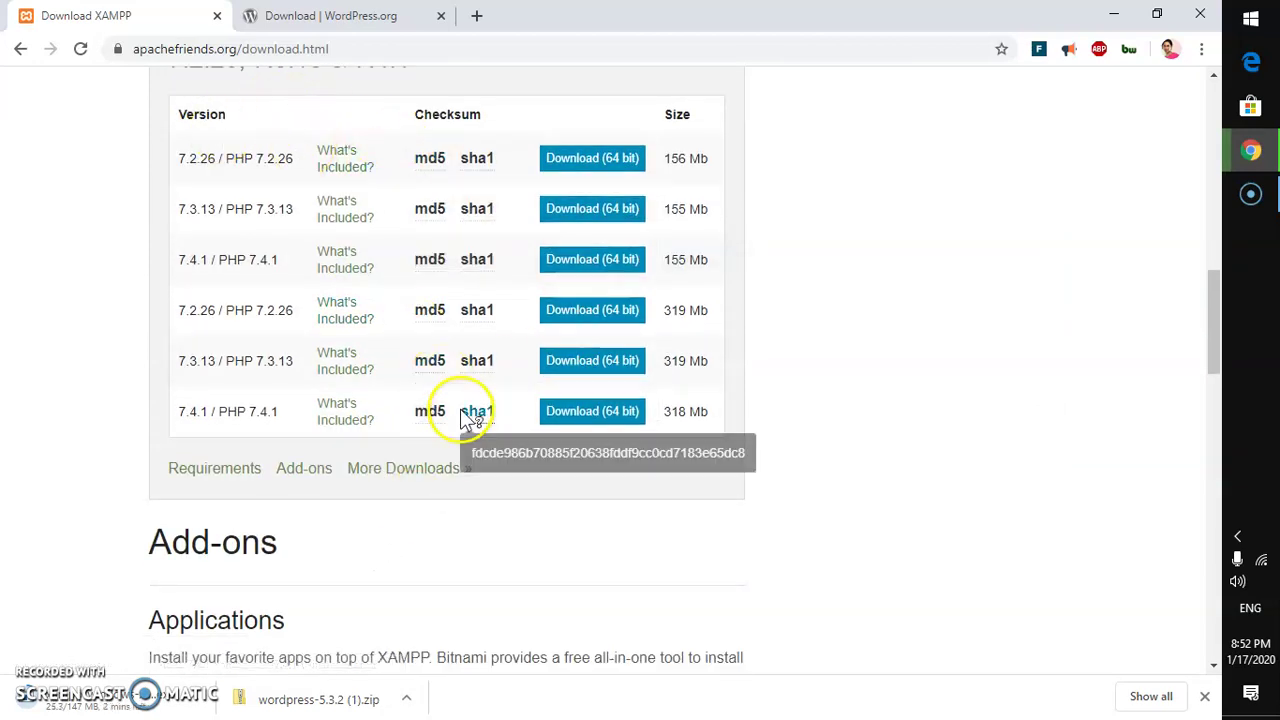
{"action": "scroll", "coordinate": [465, 418], "scroll_direction": "up", "scroll_amount": 2}
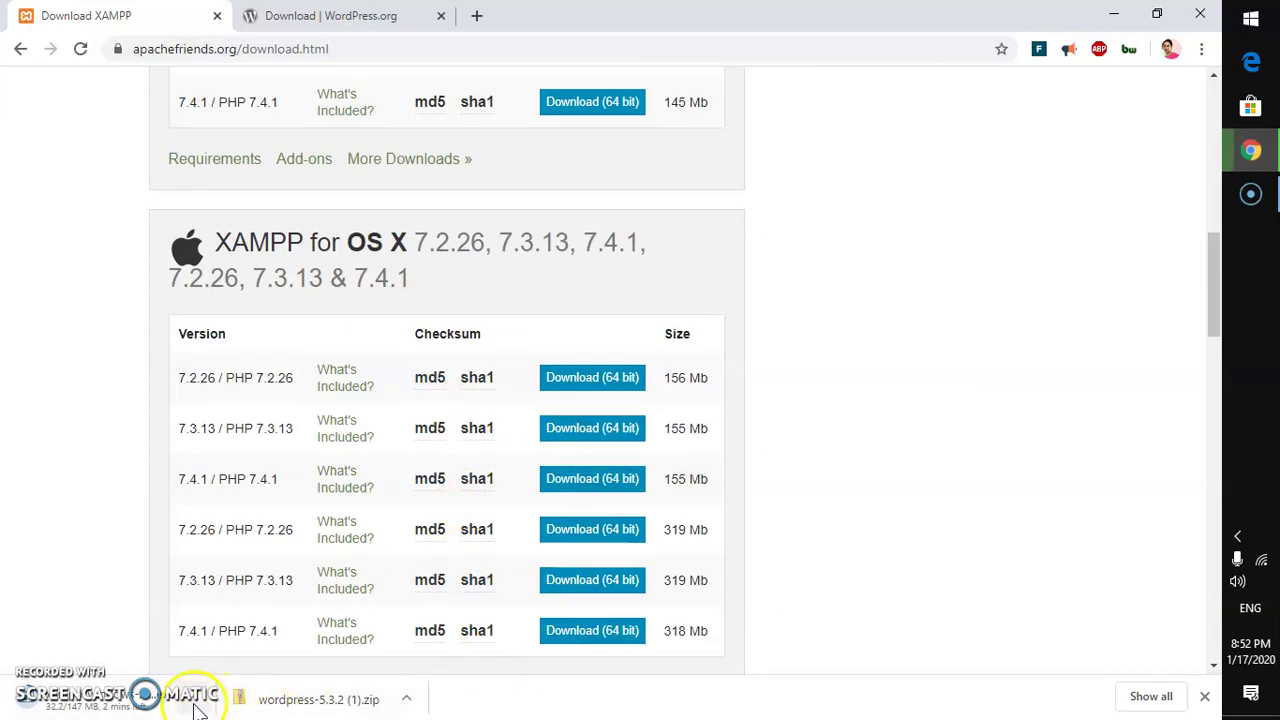
Cancel the running XAMPP installer download and return to the WordPress download page.
{"action": "right_click", "coordinate": [198, 709]}
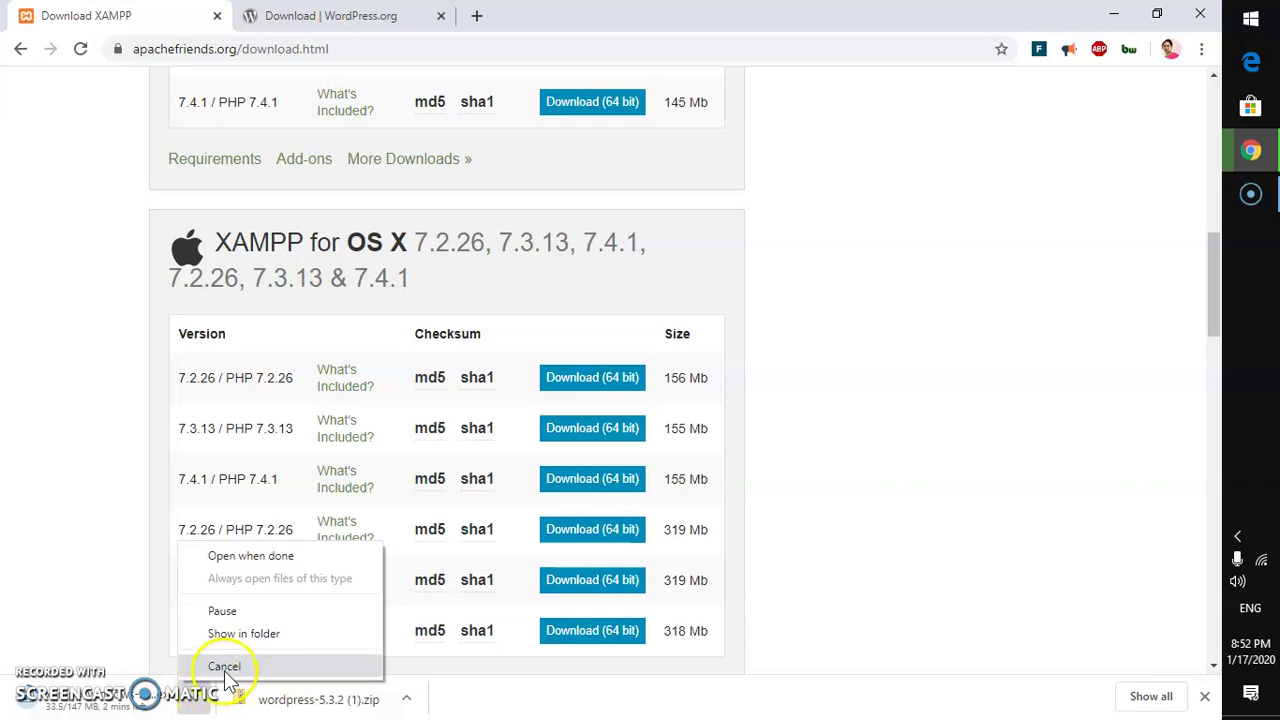
{"action": "left_click", "coordinate": [224, 666]}
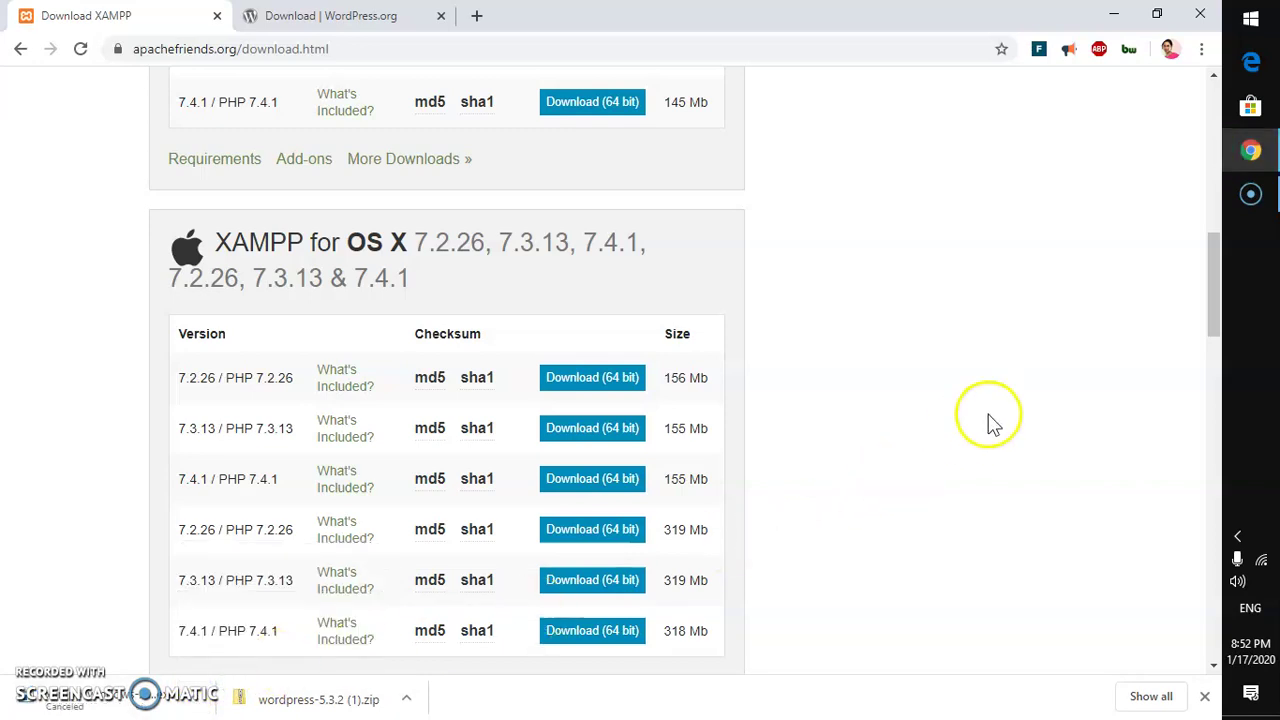
{"action": "left_click", "coordinate": [372, 16]}
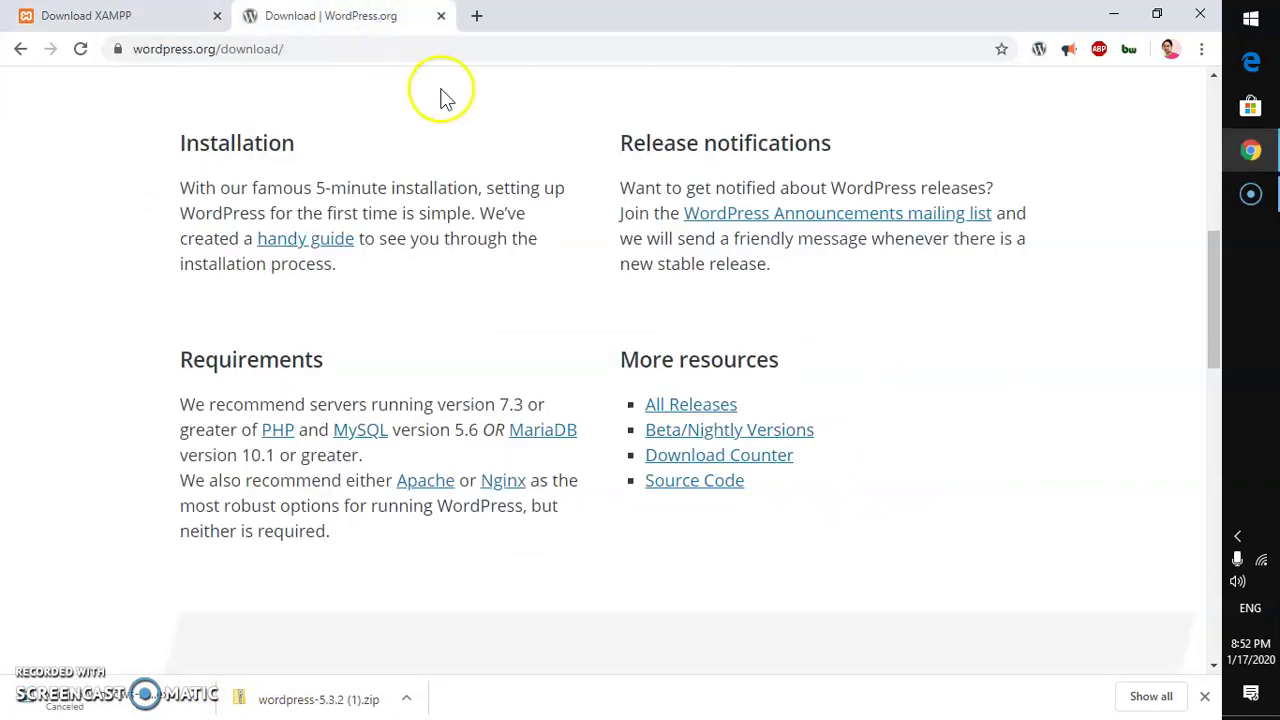
Open the Downloads folder in File Explorer and permanently delete the duplicate archive wordpress-5.3.2 (1).
{"action": "key", "text": "super+r"}
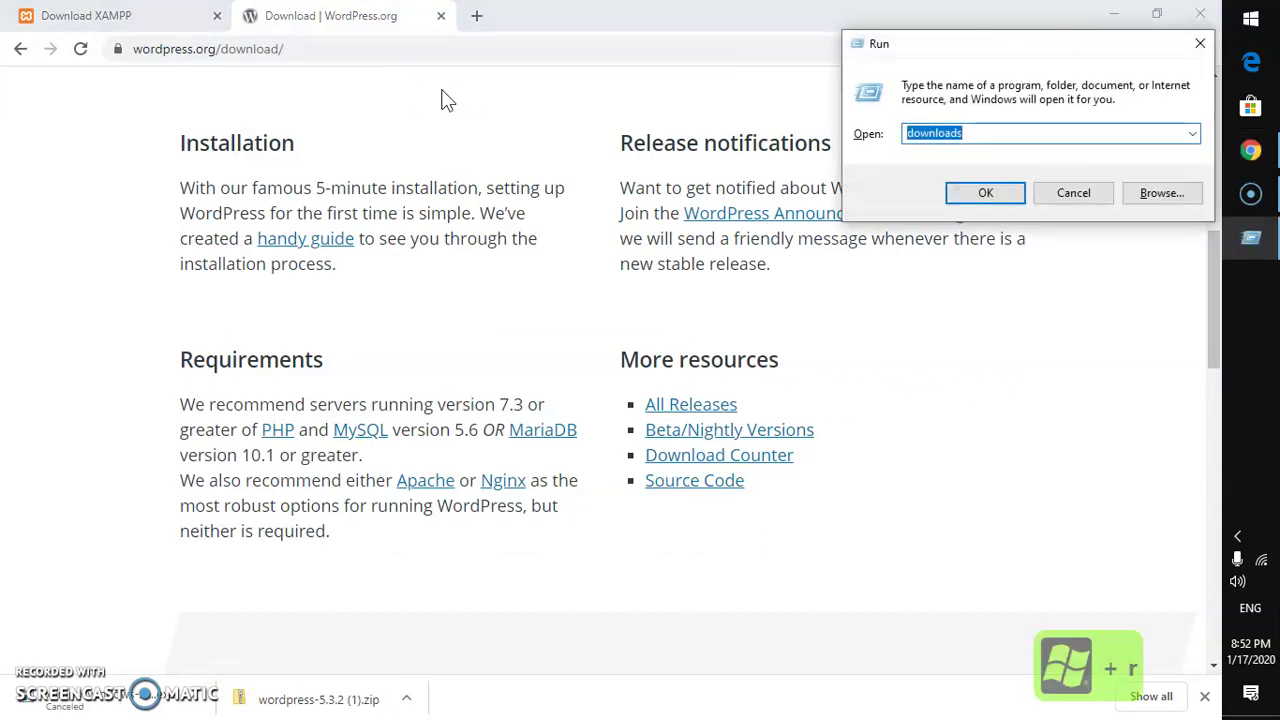
{"action": "key", "text": "Return"}
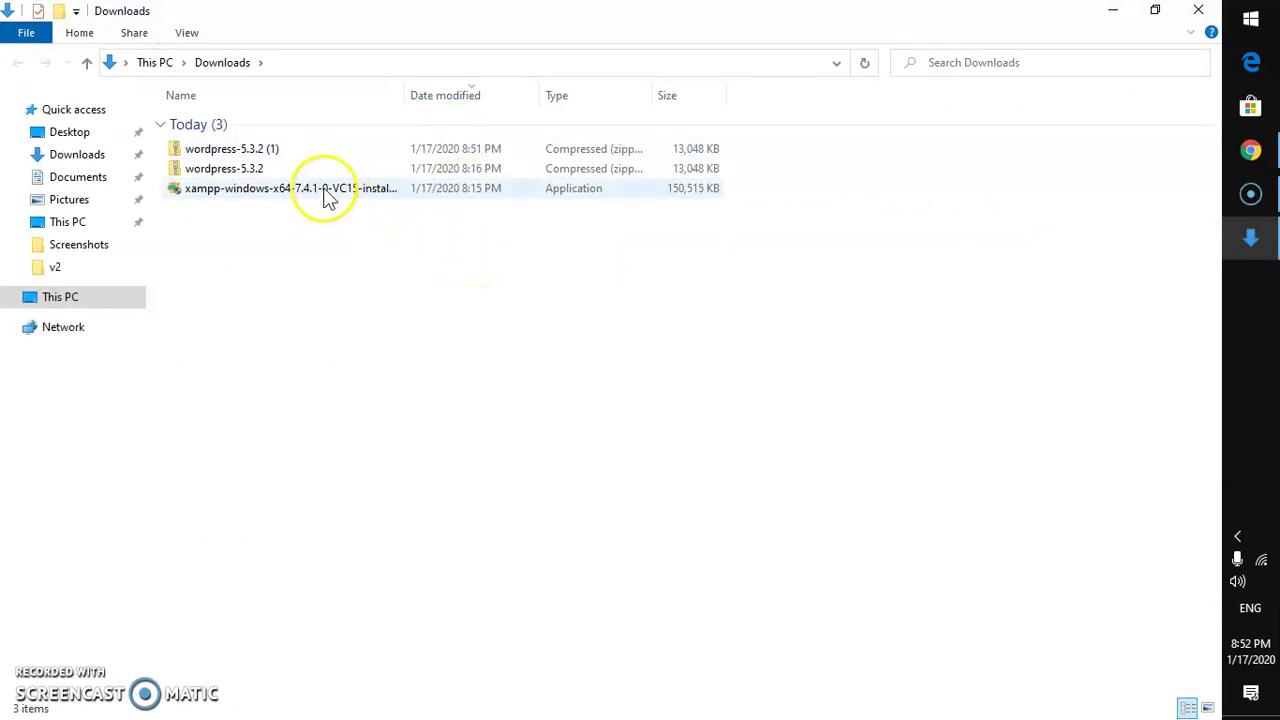
{"action": "left_click", "coordinate": [296, 158]}
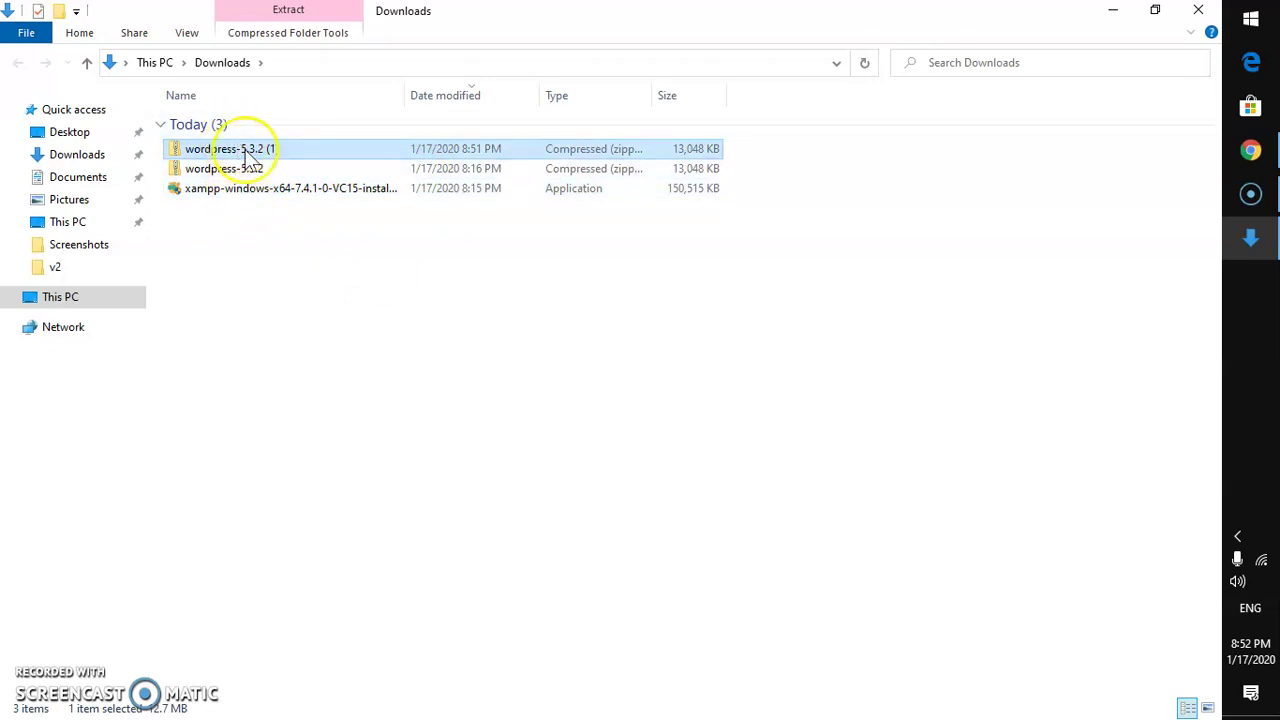
{"action": "key", "text": "shift+Delete"}
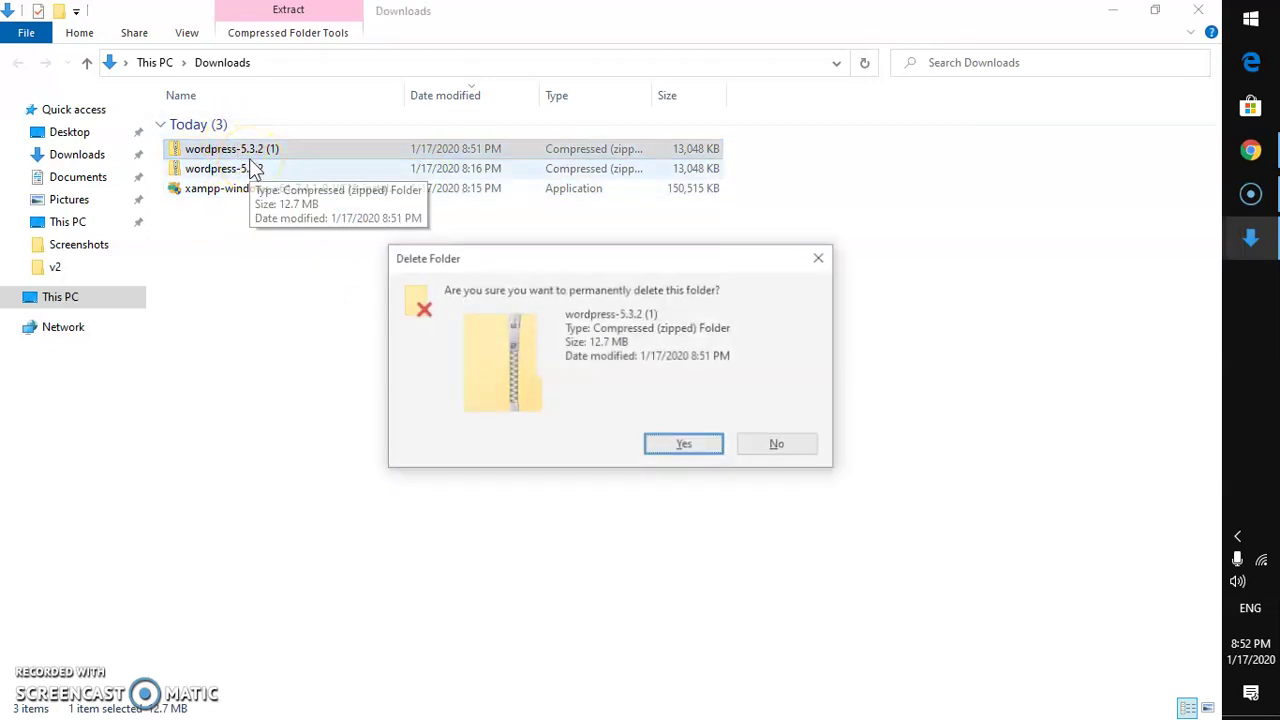
{"action": "key", "text": "Return"}
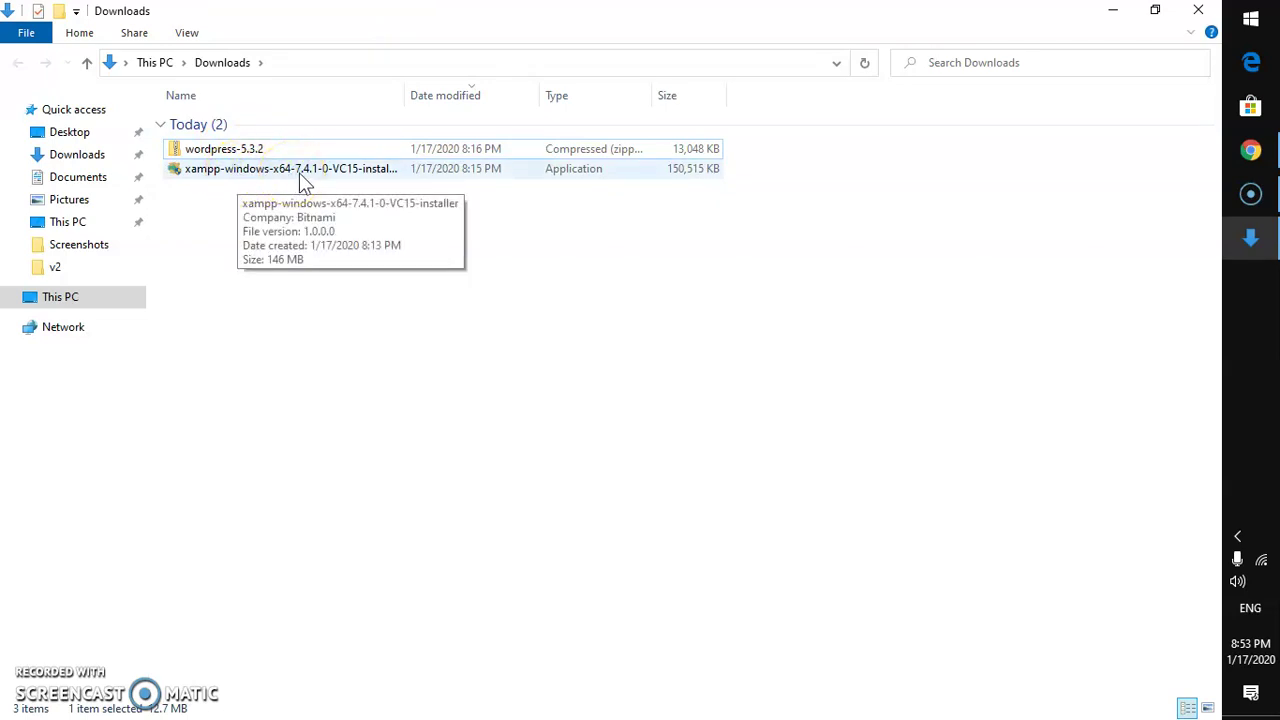
{"action": "left_click", "coordinate": [383, 387]}
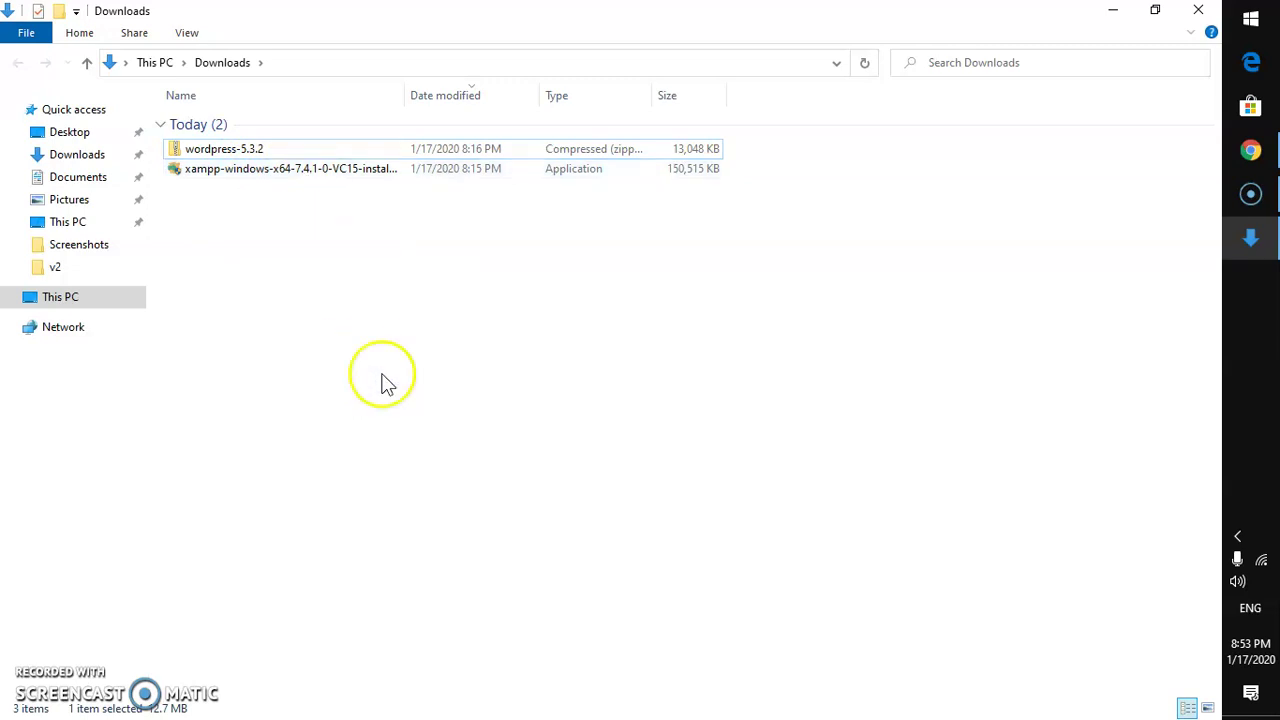
Run the XAMPP Windows 7.4.1 installer from the Downloads folder and acknowledge its User Account Control warning.
{"action": "left_click", "coordinate": [218, 178]}
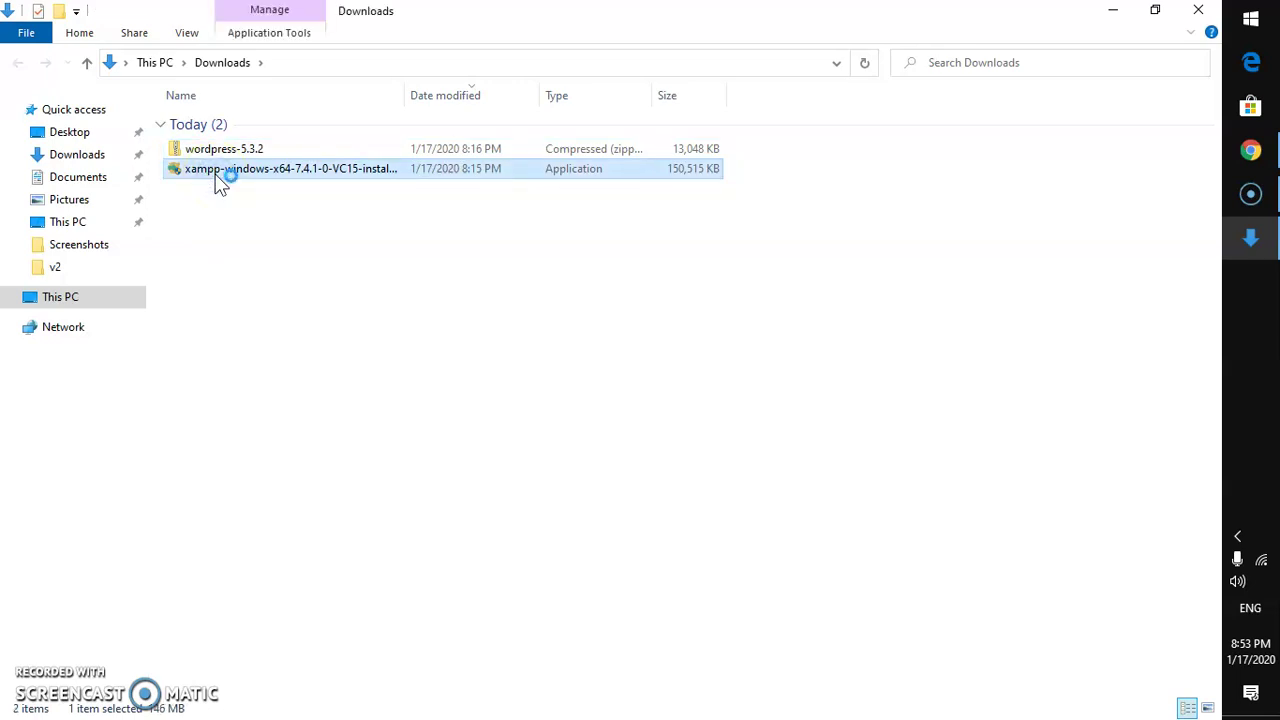
{"action": "double_click", "coordinate": [222, 178]}
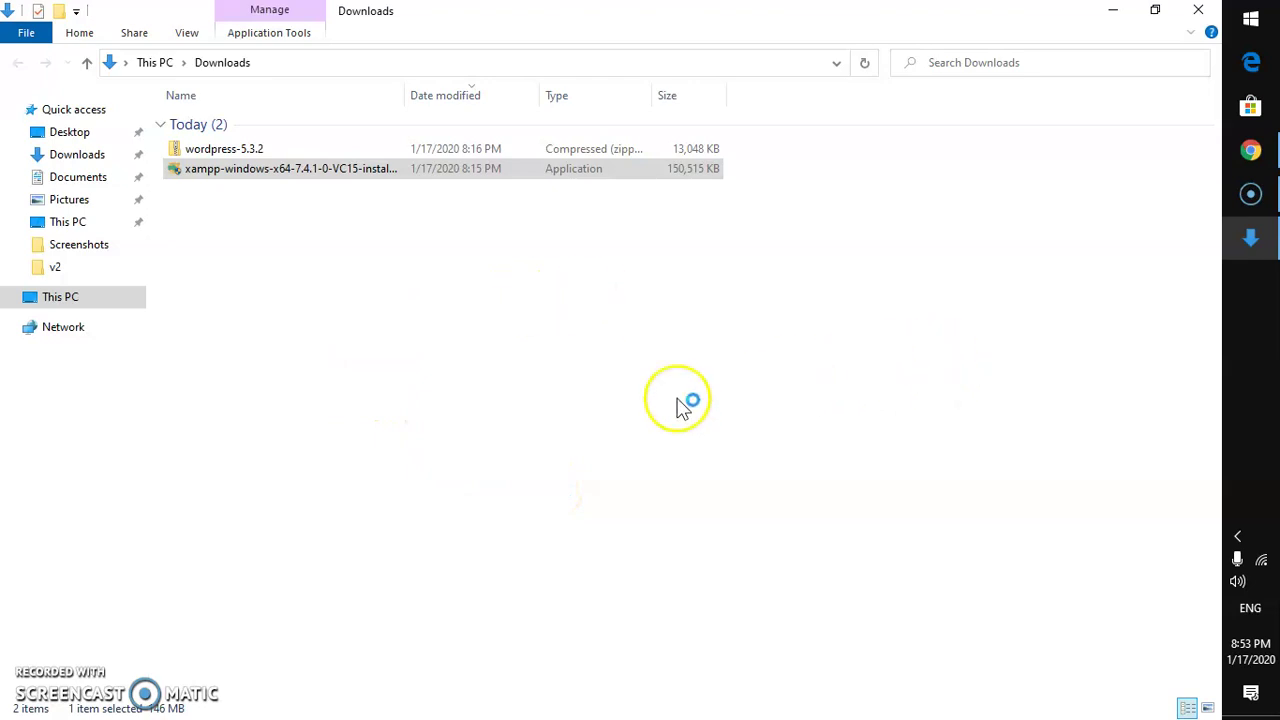
{"action": "left_click", "coordinate": [452, 377]}
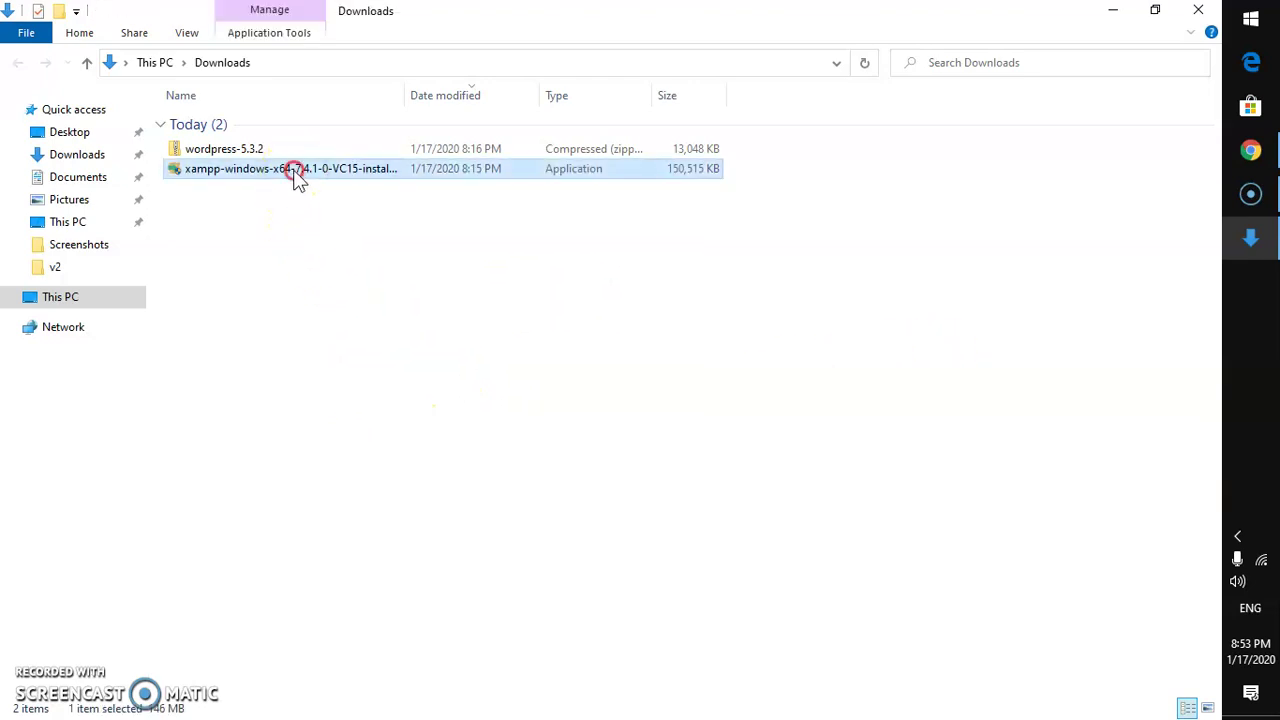
{"action": "right_click", "coordinate": [293, 173]}
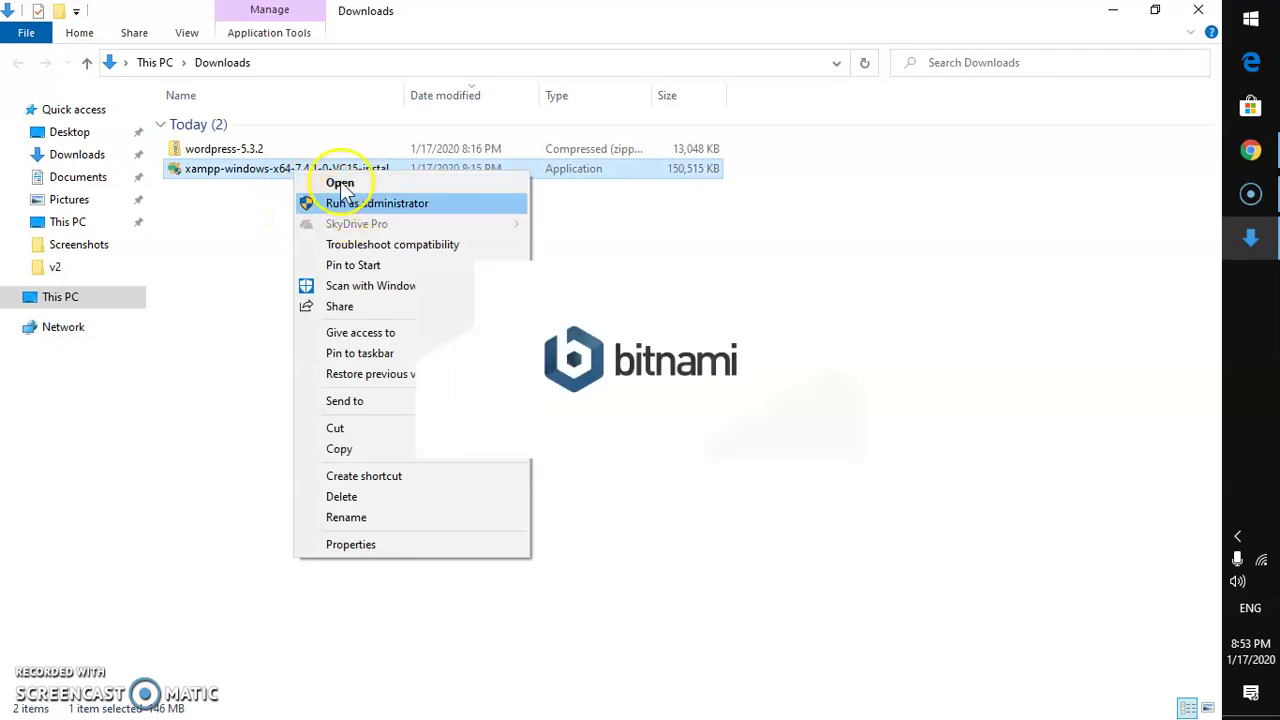
{"action": "left_click", "coordinate": [222, 222]}
{"action": "left_click", "coordinate": [223, 222]}
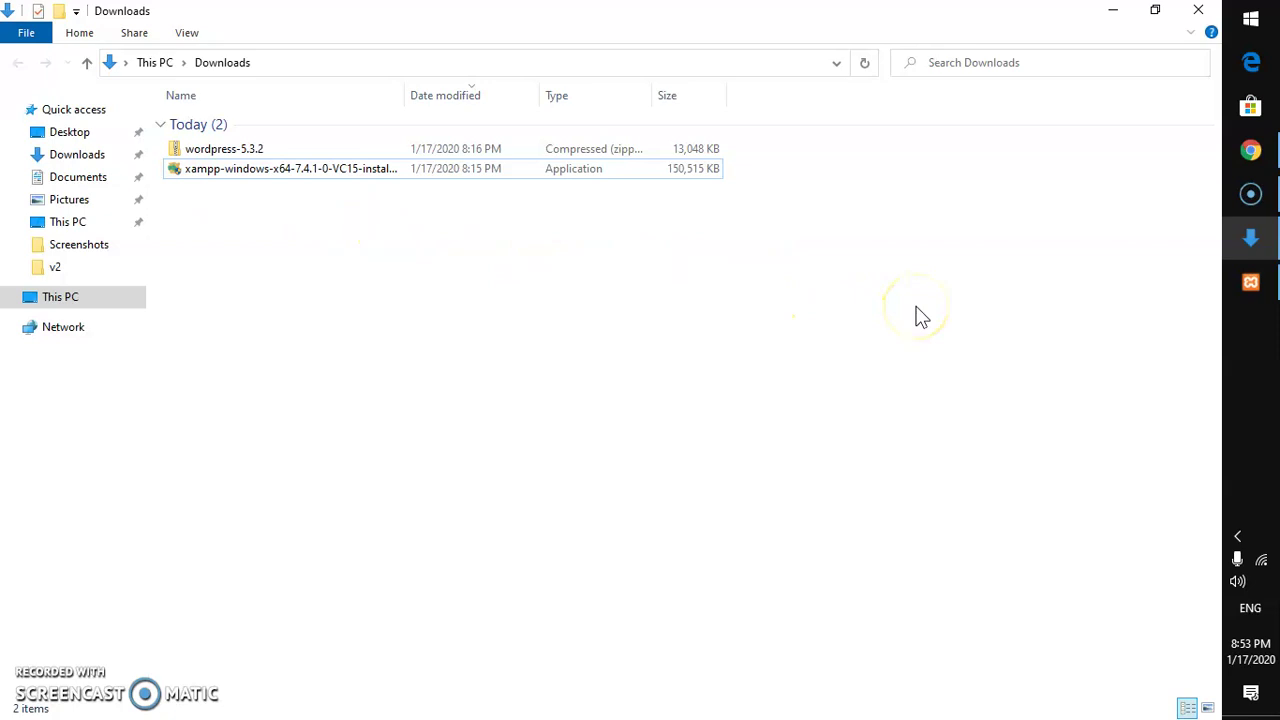
{"action": "left_click", "coordinate": [1251, 283]}
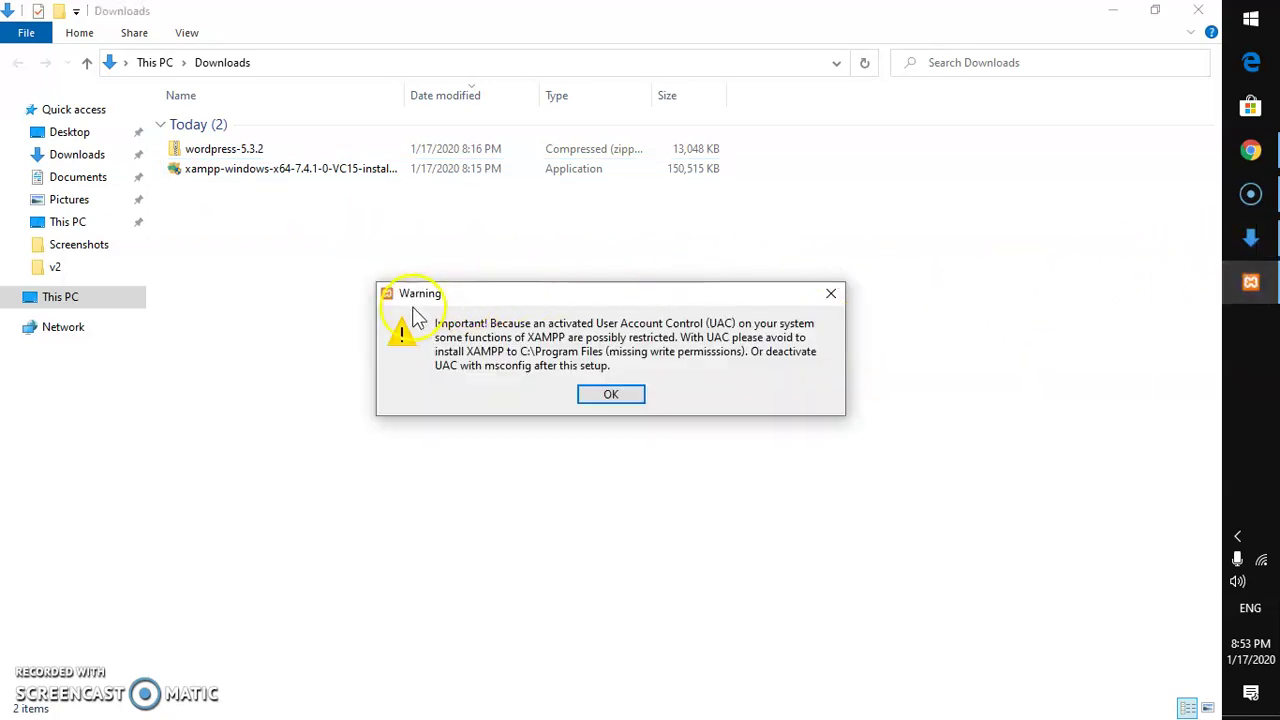
{"action": "left_click", "coordinate": [611, 396]}
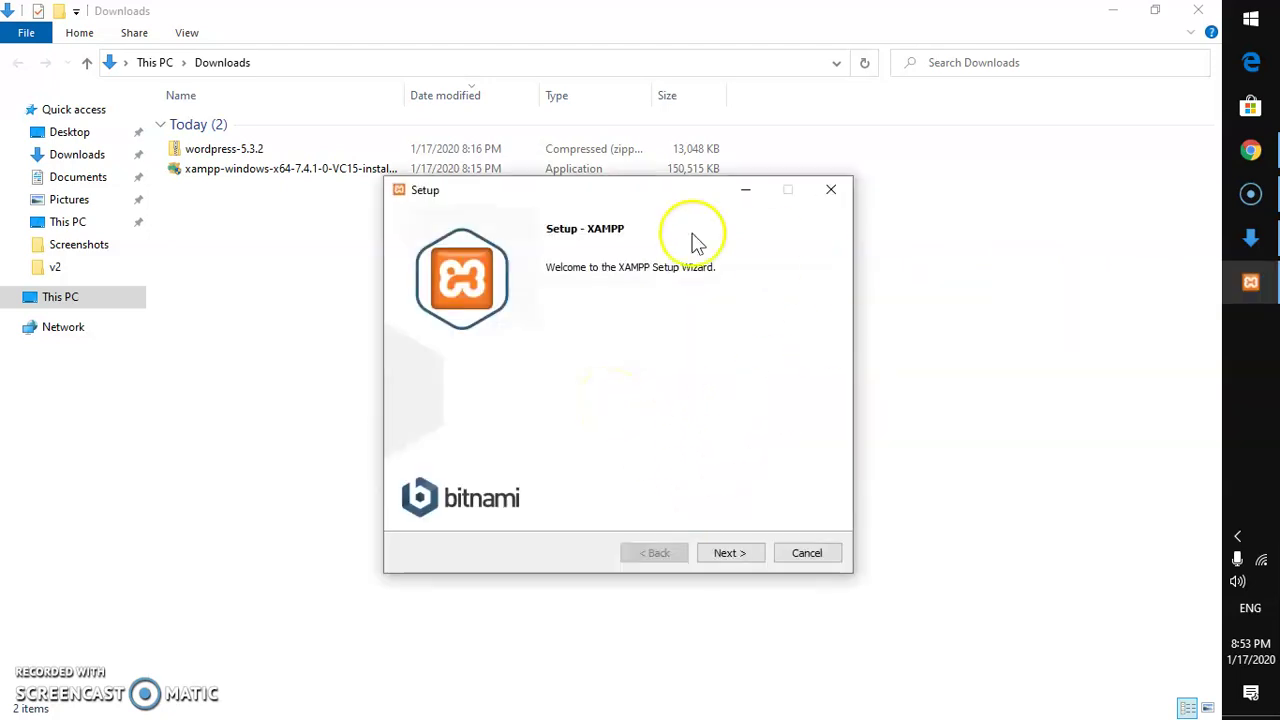
Exclude FileZilla FTP Server, Mercury Mail Server, Tomcat, Perl, Webalizer and Fake Sendmail, keeping MySQL and phpMyAdmin as components to install.
{"action": "left_click", "coordinate": [727, 553]}
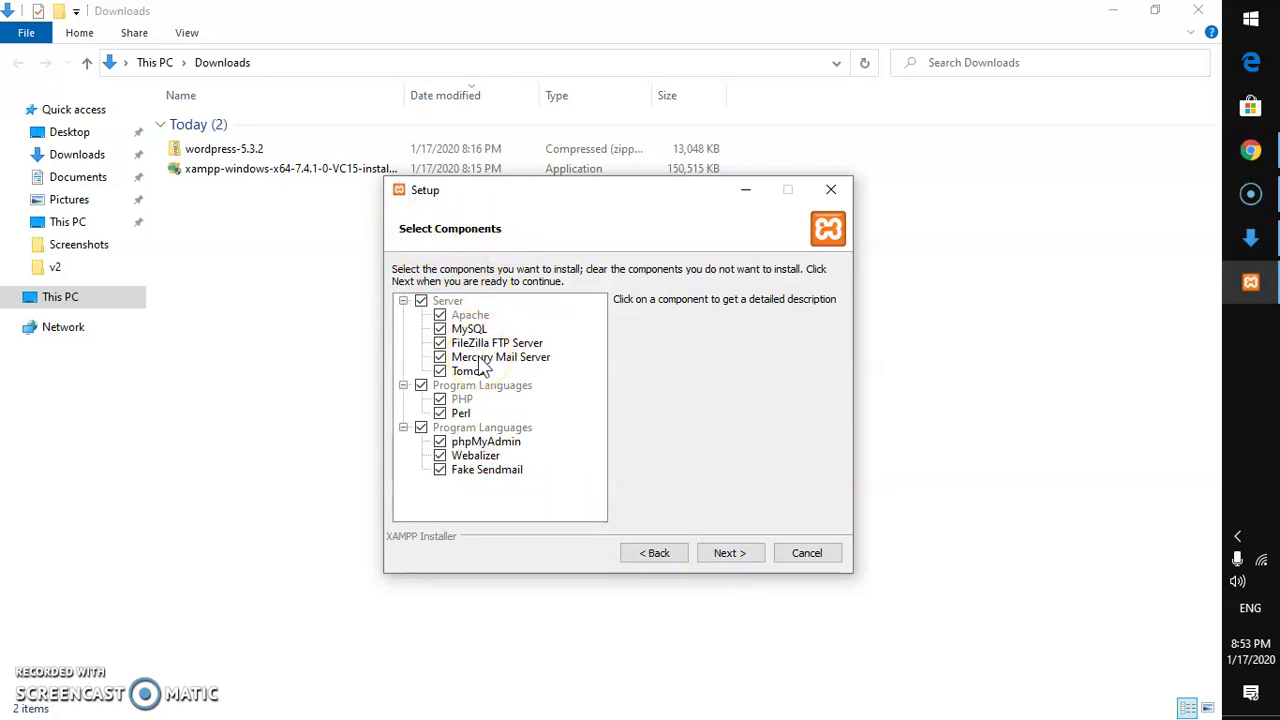
{"action": "left_click", "coordinate": [440, 373]}
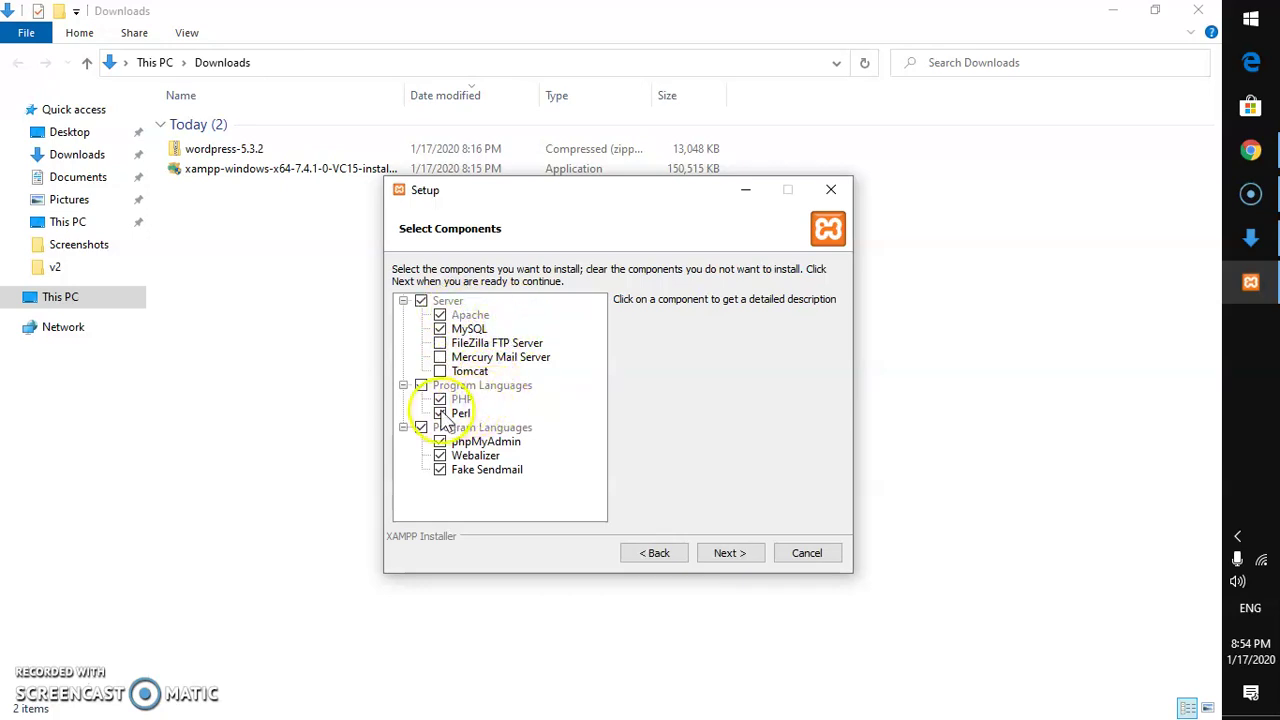
{"action": "left_click", "coordinate": [439, 472]}
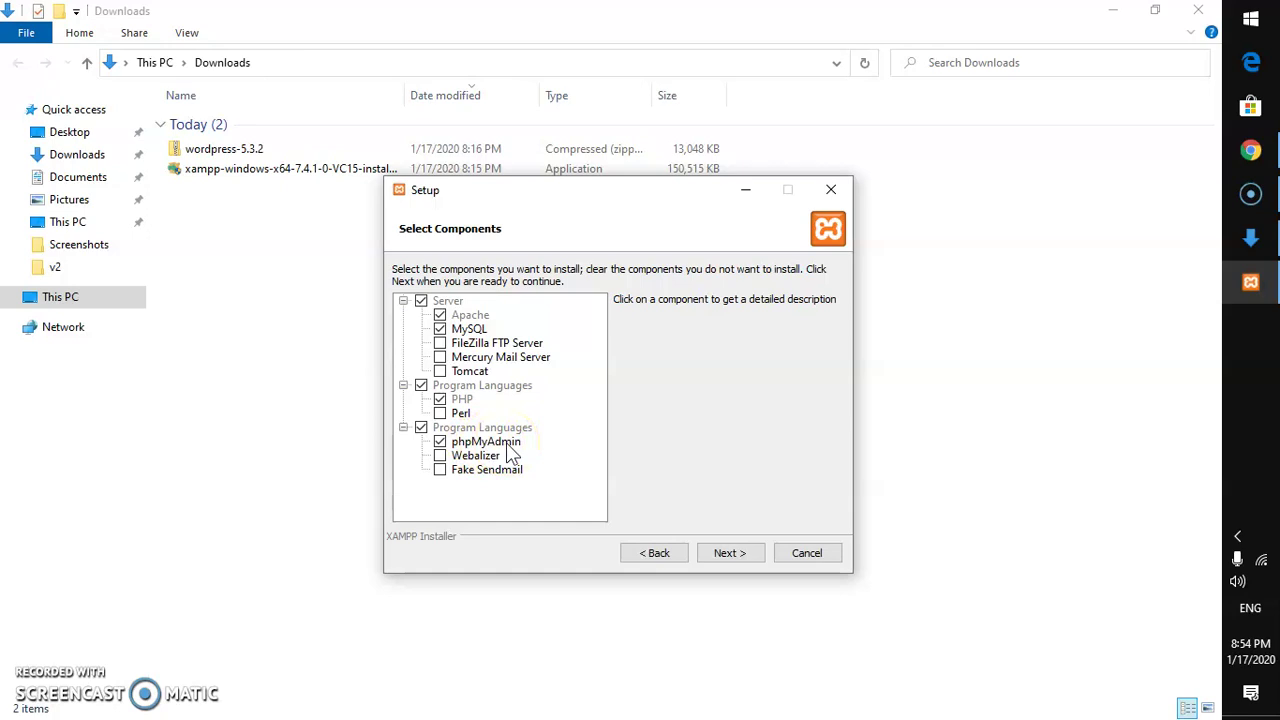
{"action": "left_click", "coordinate": [727, 557]}
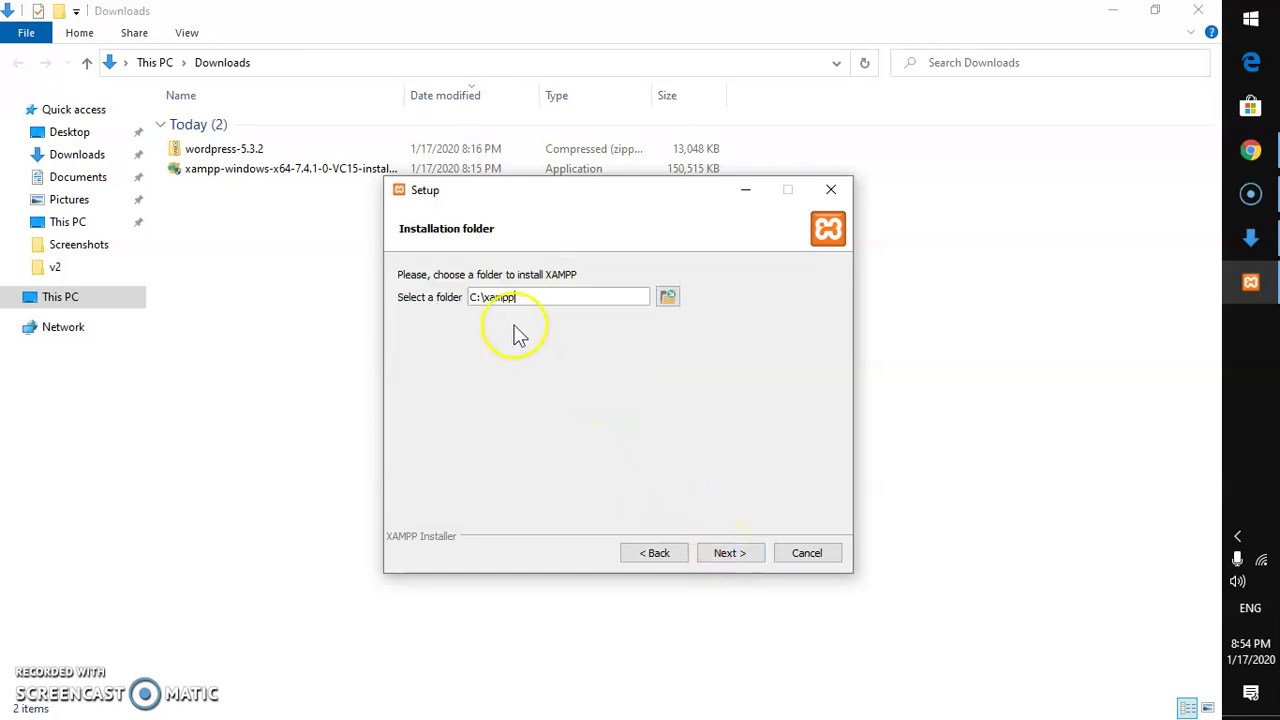
Try to continue the XAMPP setup with C:\xampp as the installation folder.
{"action": "left_click", "coordinate": [668, 298]}
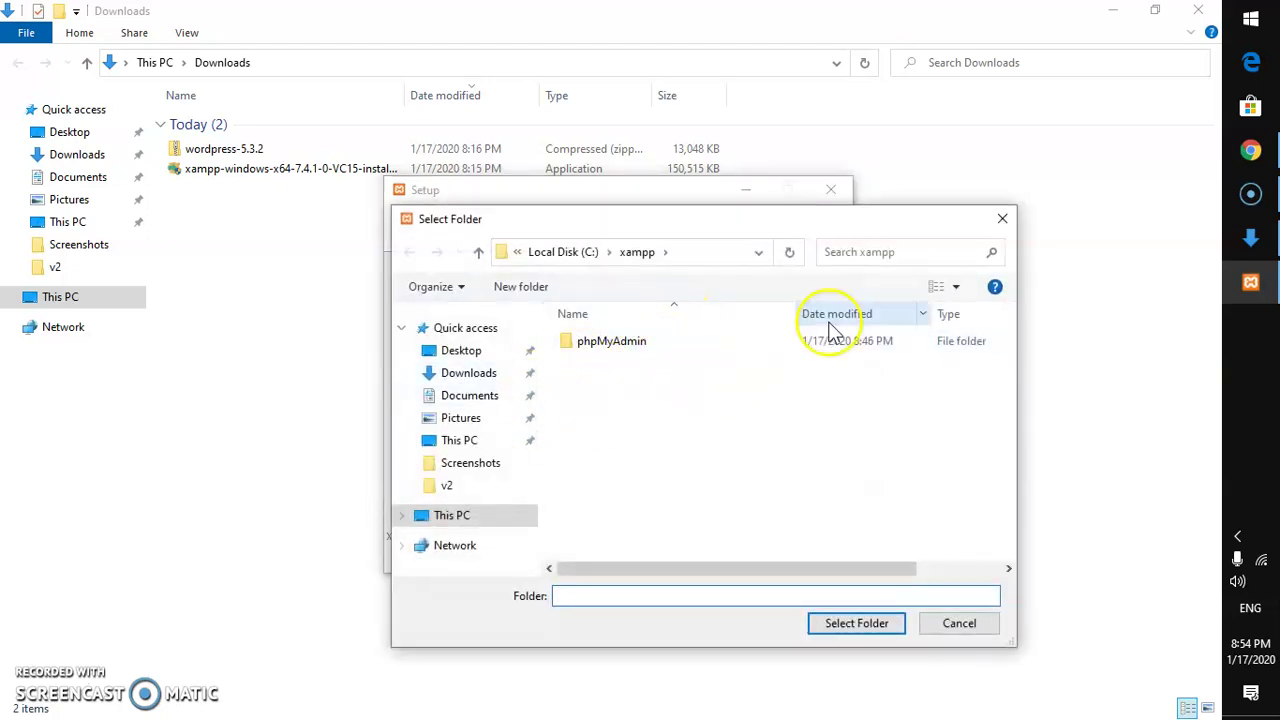
{"action": "left_click", "coordinate": [1002, 218]}
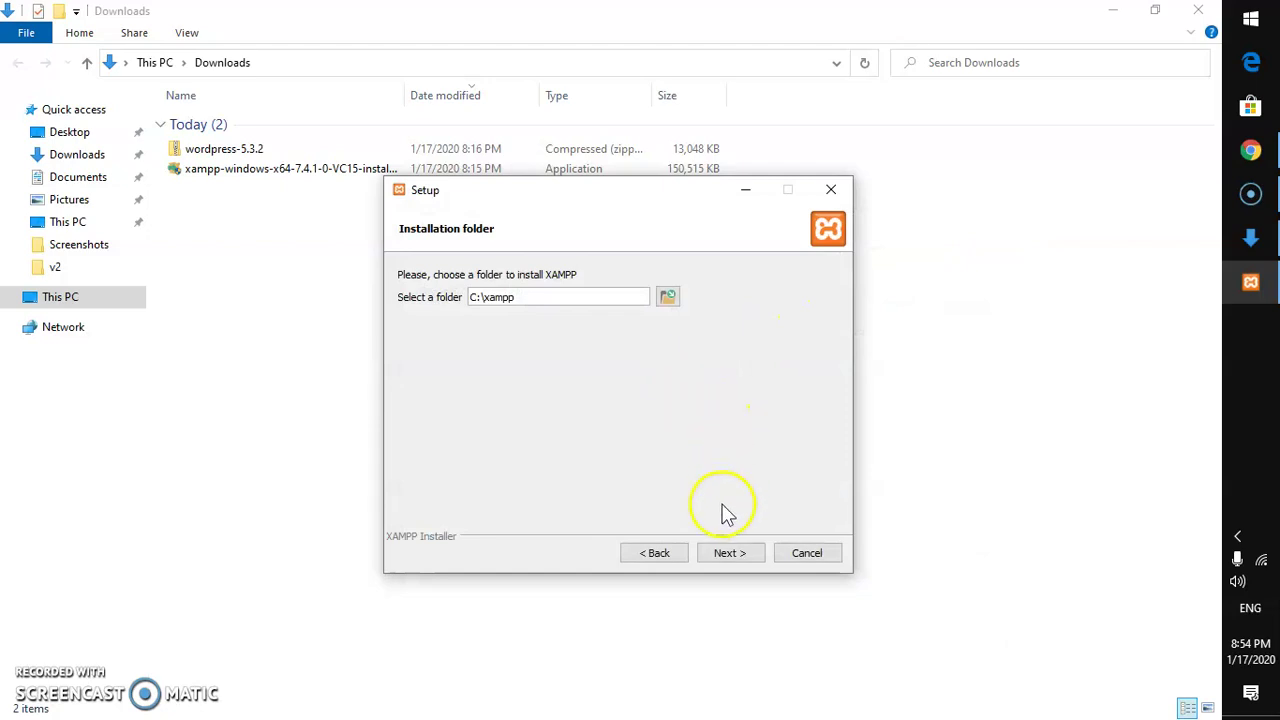
{"action": "left_click", "coordinate": [730, 560]}
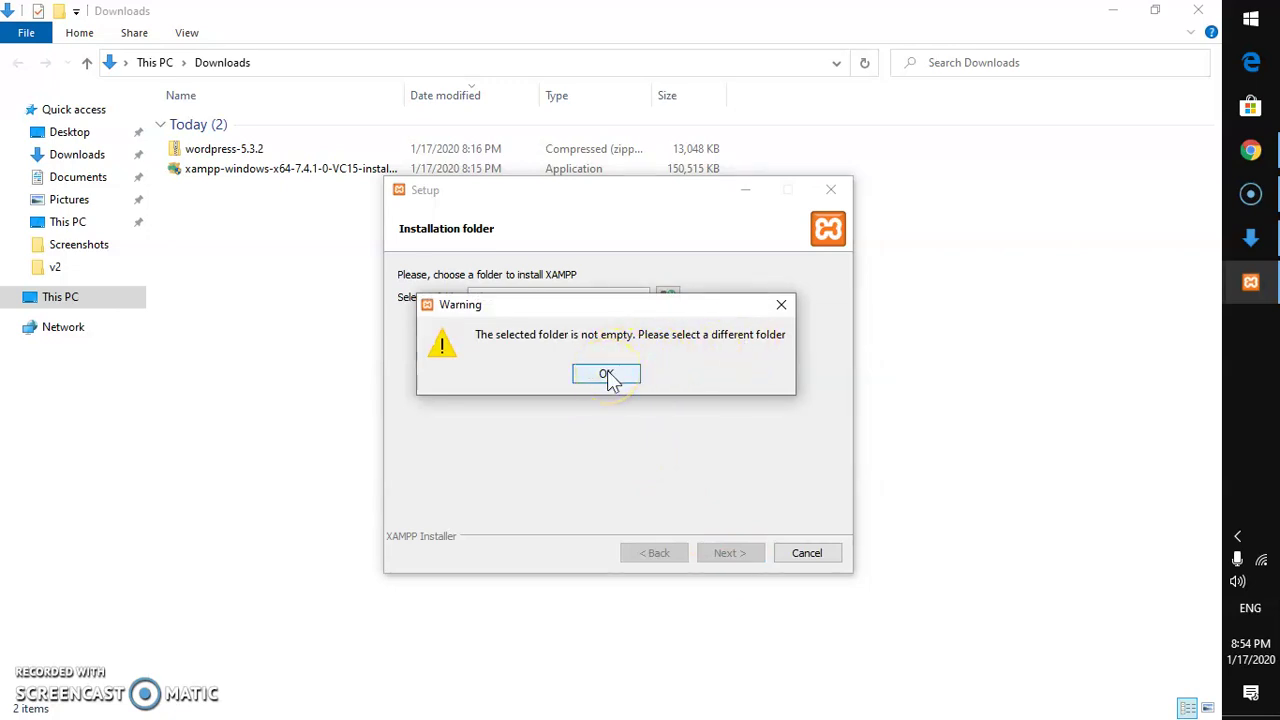
{"action": "left_click", "coordinate": [607, 375]}
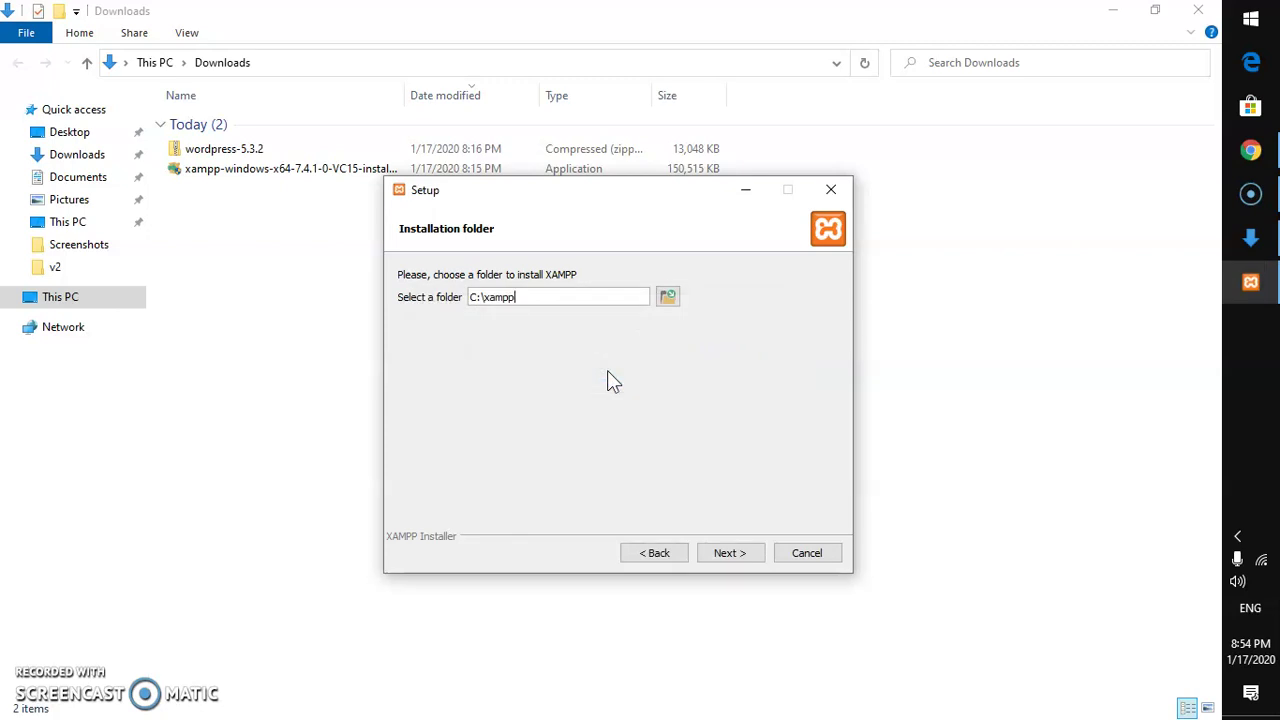
Open the C: drive in File Explorer and permanently delete the existing xampp folder.
{"action": "key", "text": "super+e"}
{"action": "left_click", "coordinate": [94, 295]}
{"action": "left_click", "coordinate": [273, 282]}
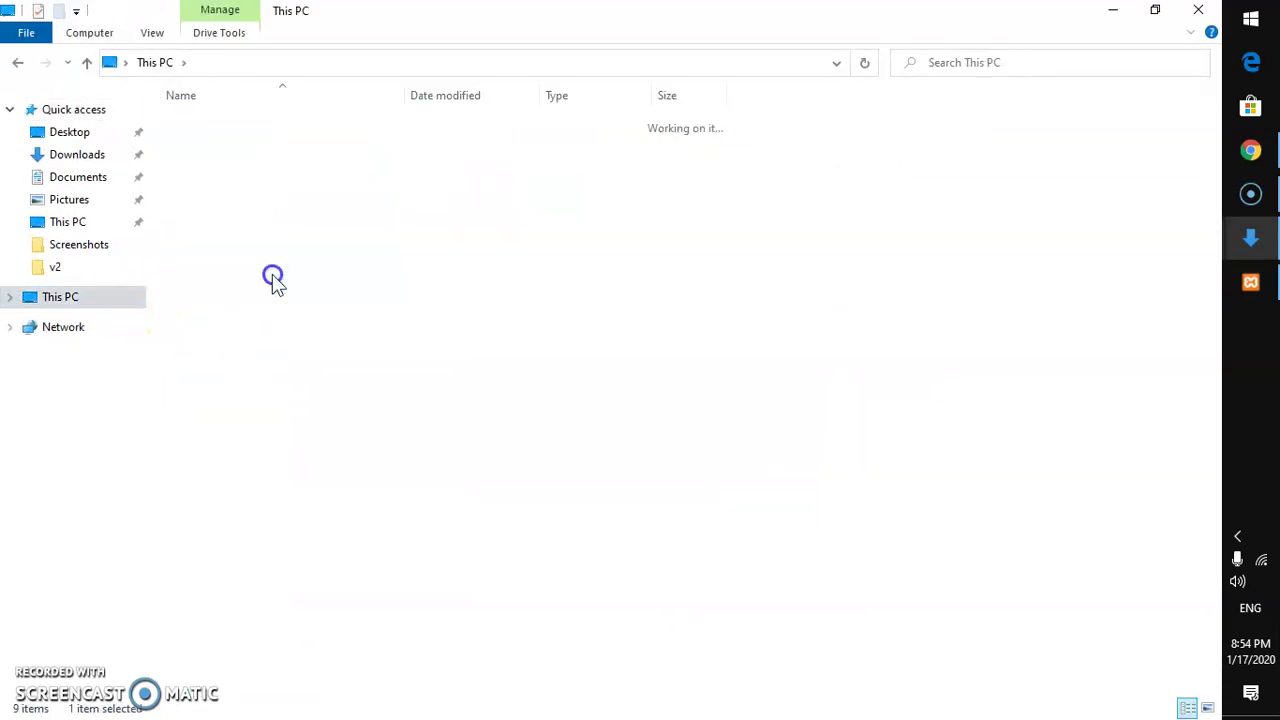
{"action": "left_click", "coordinate": [226, 222]}
{"action": "key", "text": "shift+Delete"}
{"action": "key", "text": "Return"}
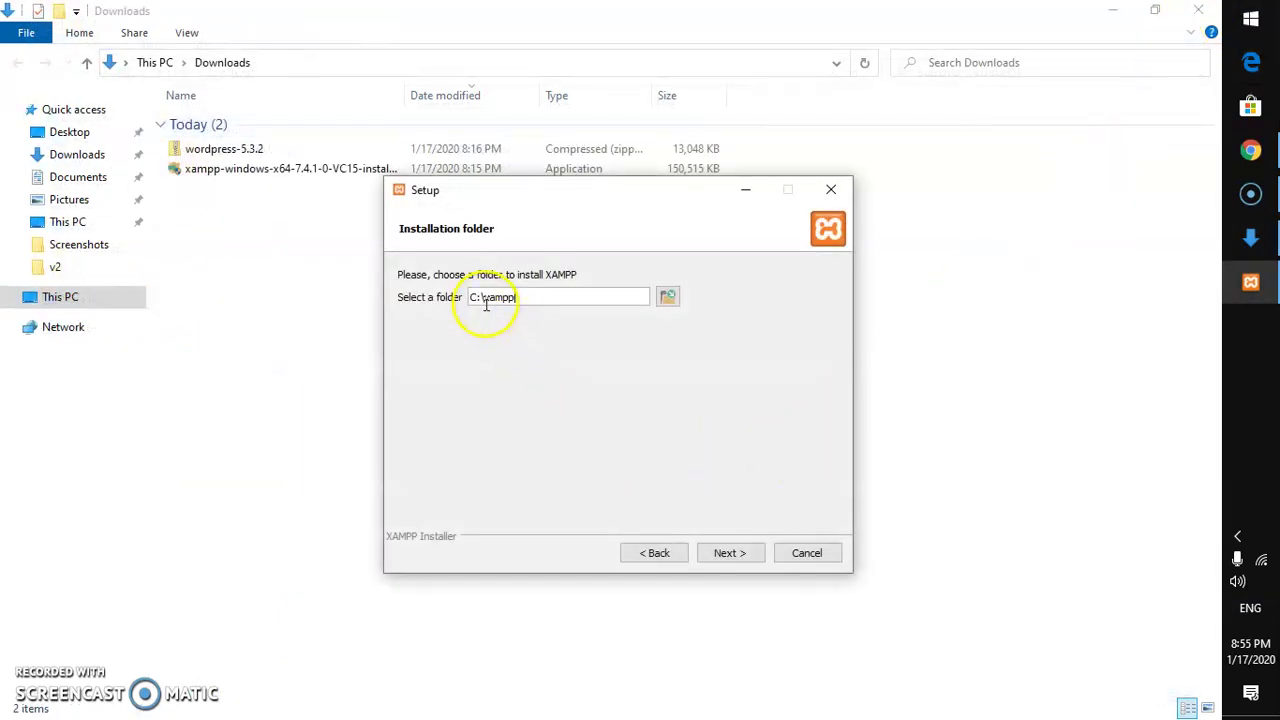
Accept C:\xampp as the installation folder, decline learning more about Bitnami for XAMPP, and start the installation.
{"action": "left_click", "coordinate": [722, 553]}
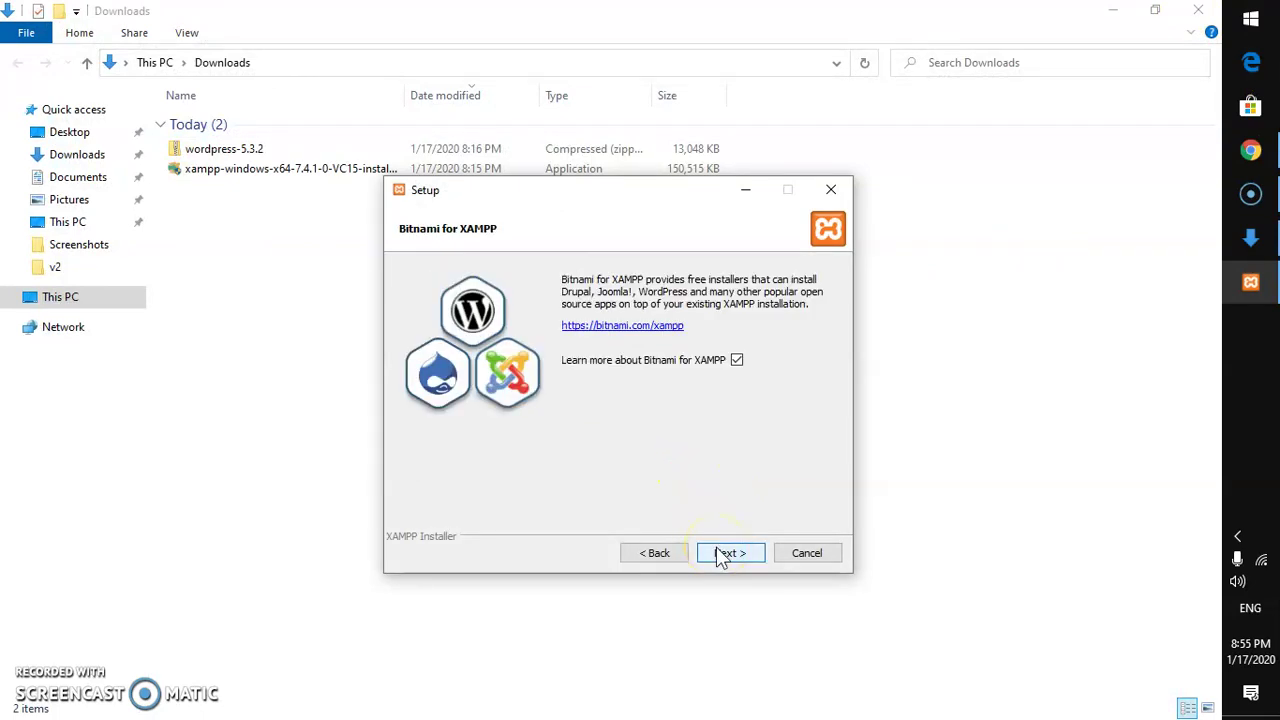
{"action": "left_click", "coordinate": [736, 360]}
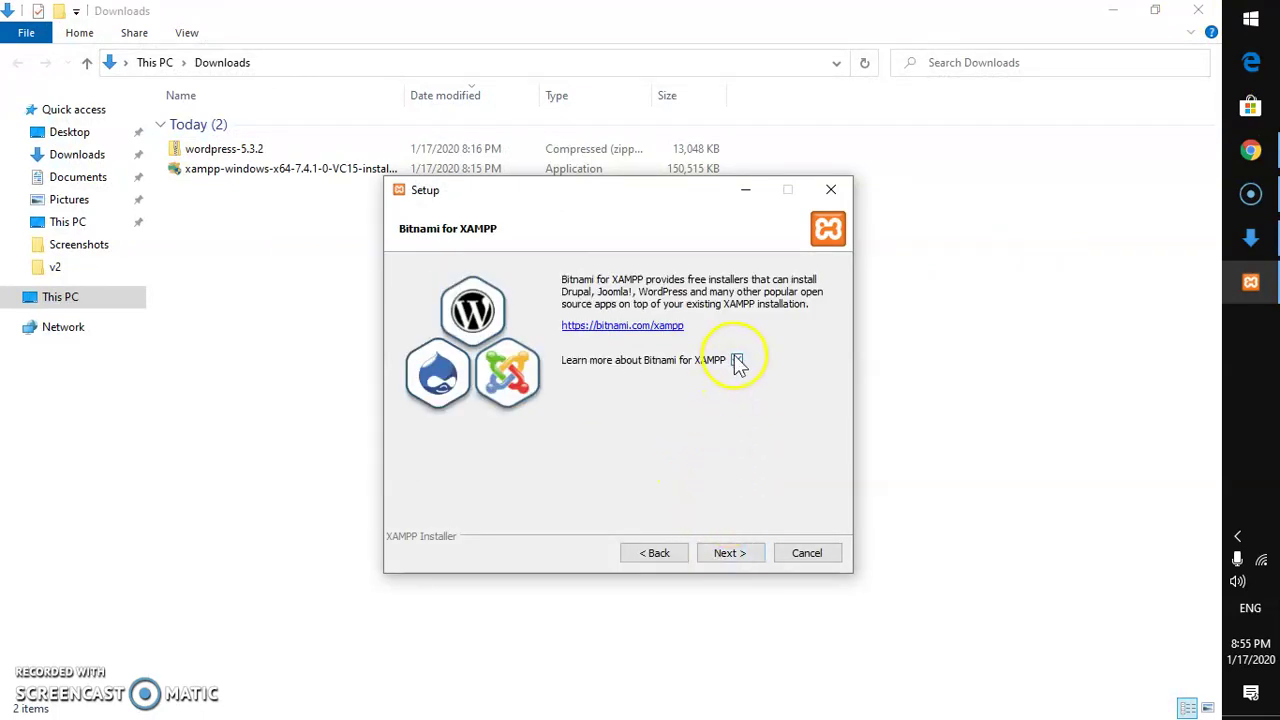
{"action": "left_click", "coordinate": [743, 562]}
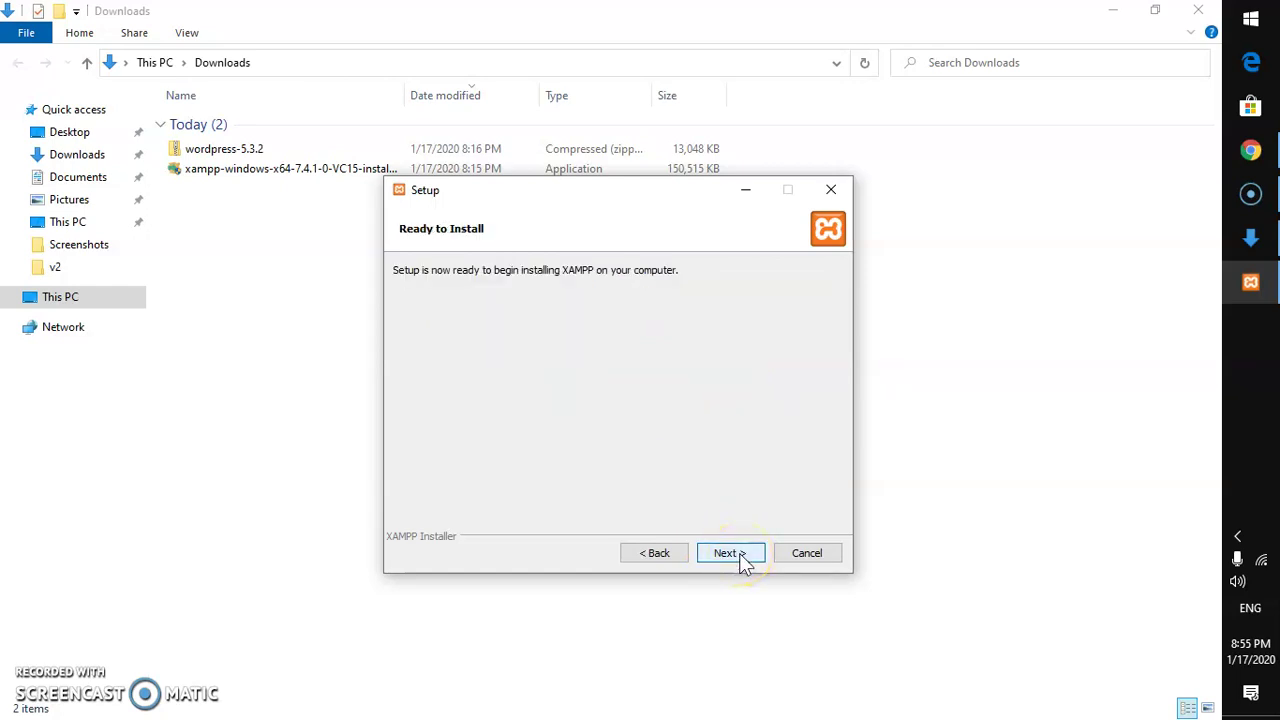
{"action": "left_click", "coordinate": [743, 562]}
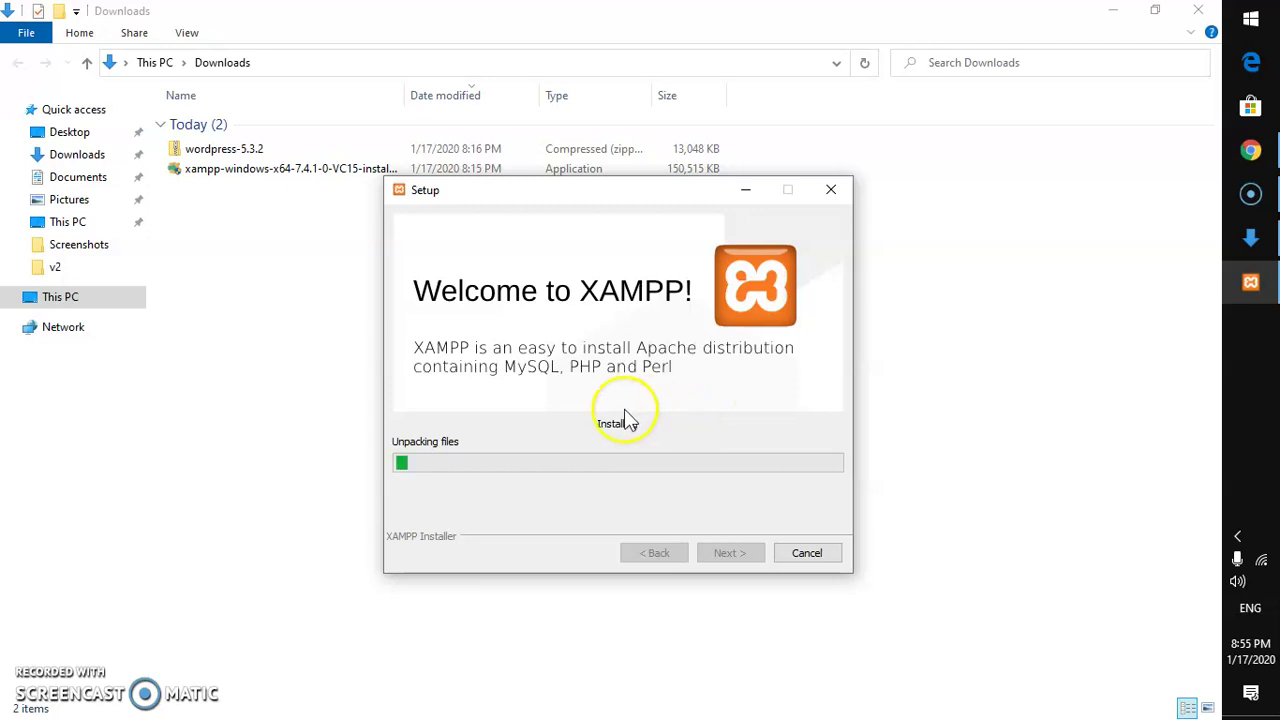
Extract the wordpress-5.3.2 archive into a wordpress-5.3.2 folder inside Downloads.
{"action": "left_click", "coordinate": [280, 300]}
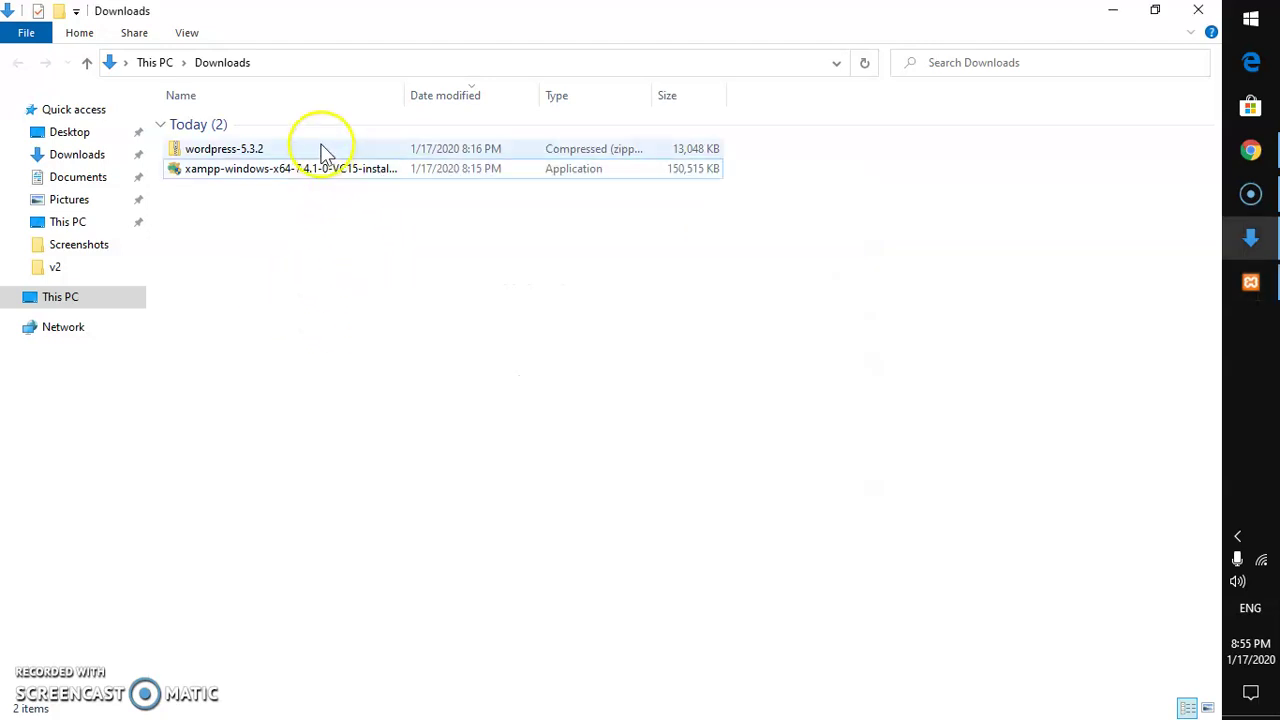
{"action": "right_click", "coordinate": [289, 150]}
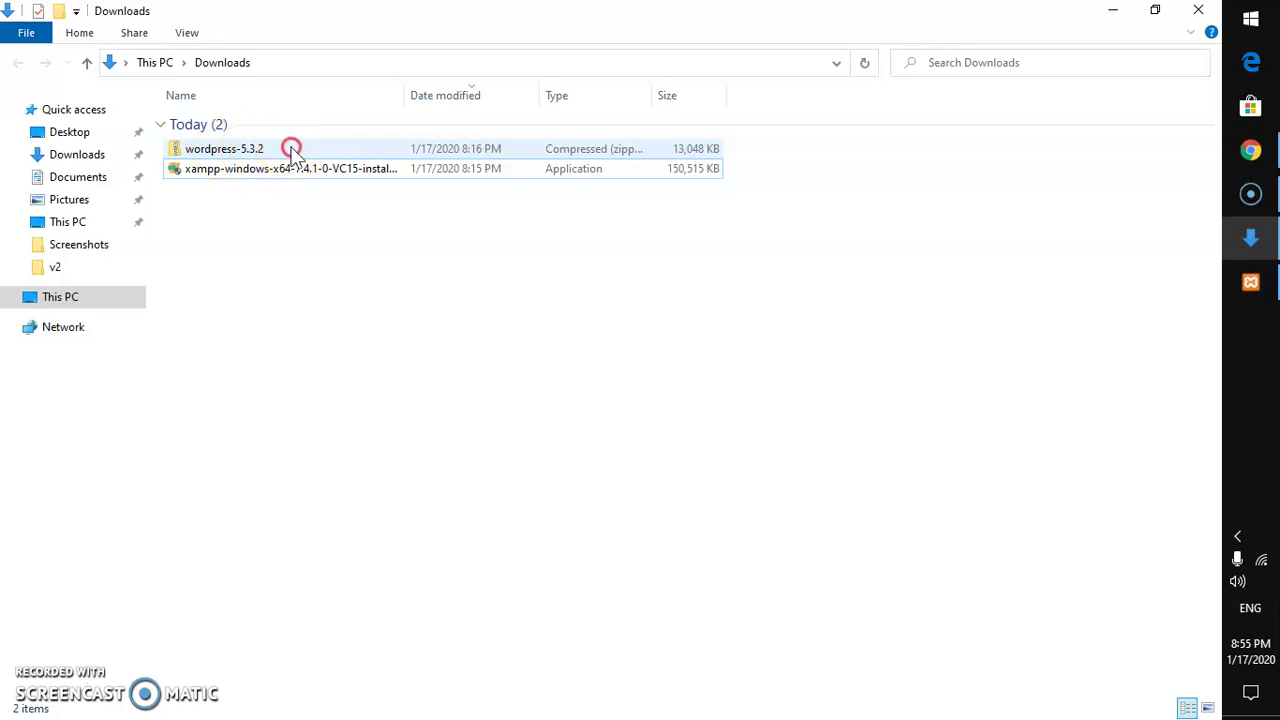
{"action": "left_click", "coordinate": [219, 151]}
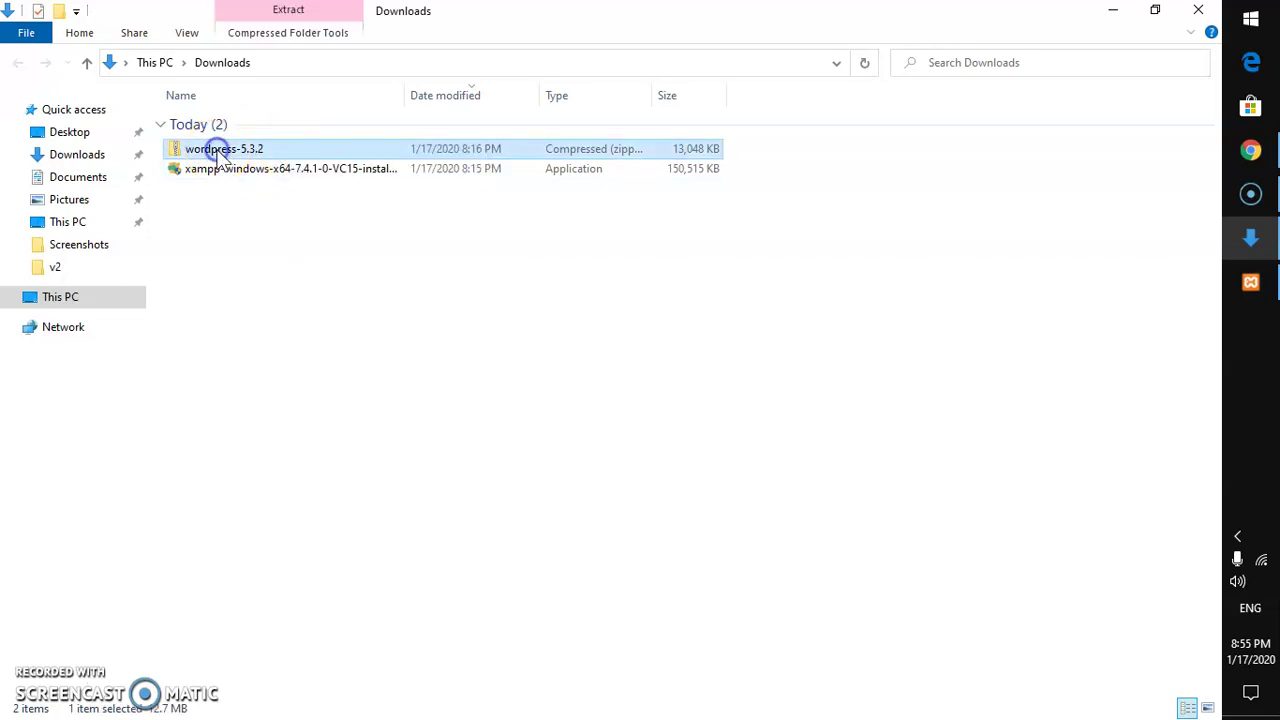
{"action": "right_click", "coordinate": [219, 152]}
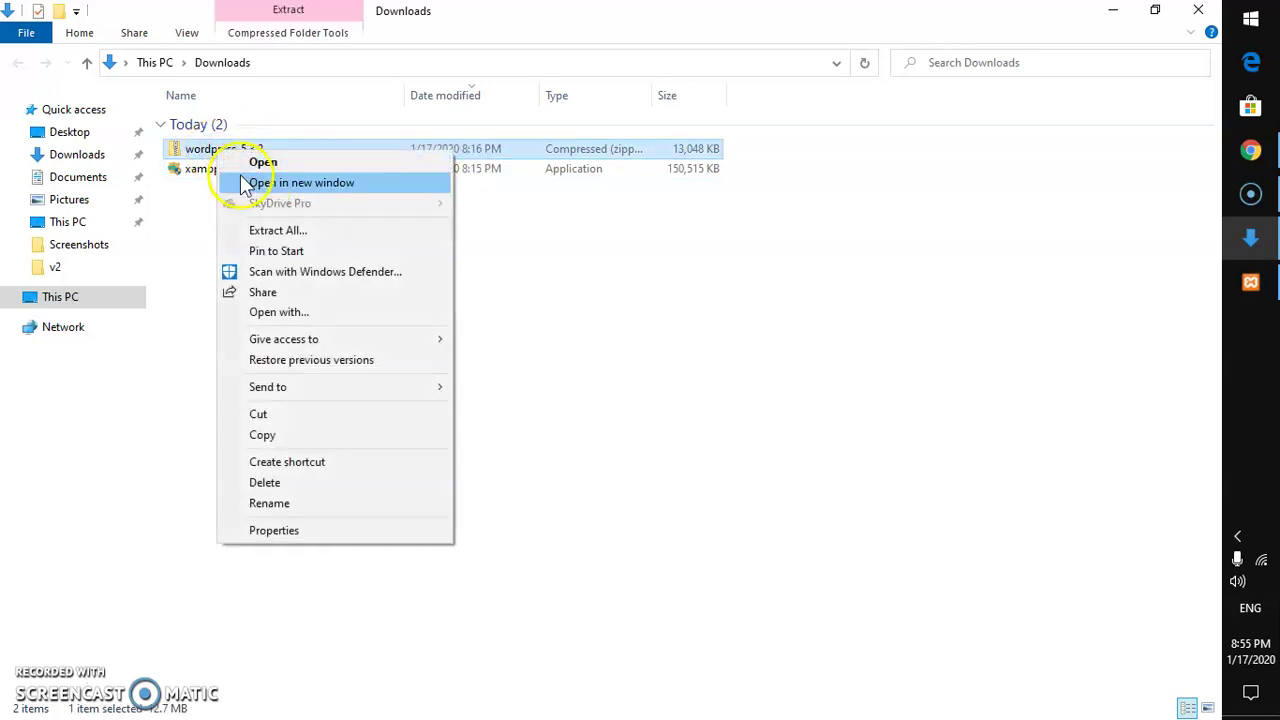
{"action": "left_click", "coordinate": [278, 231]}
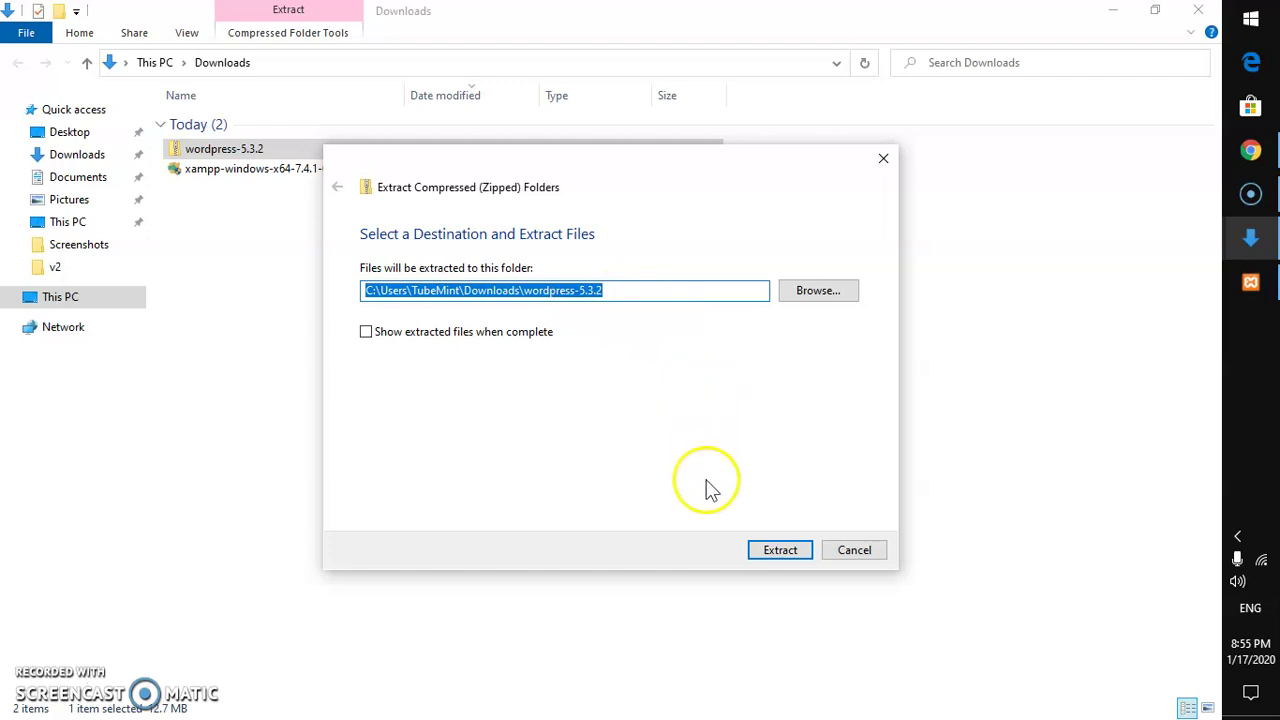
{"action": "left_click", "coordinate": [772, 552]}
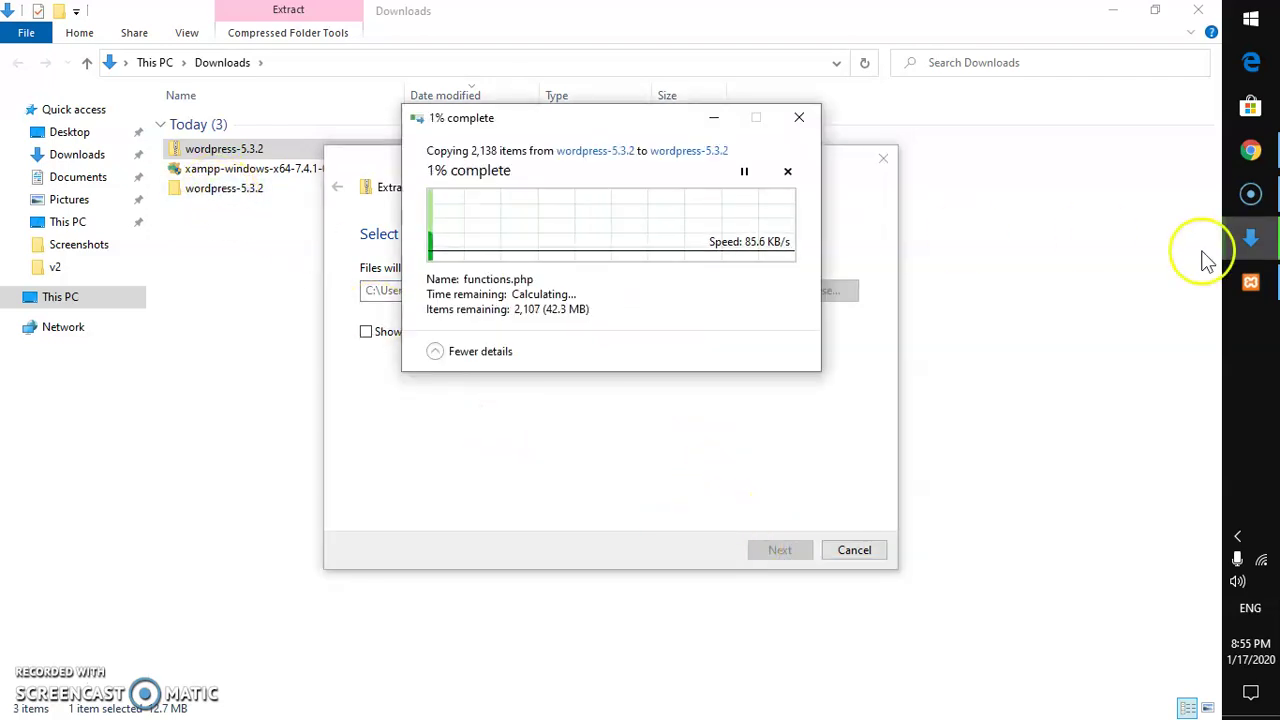
Finish the XAMPP setup with the Control Panel set to start, and save English as its language.
{"action": "left_click", "coordinate": [1252, 283]}
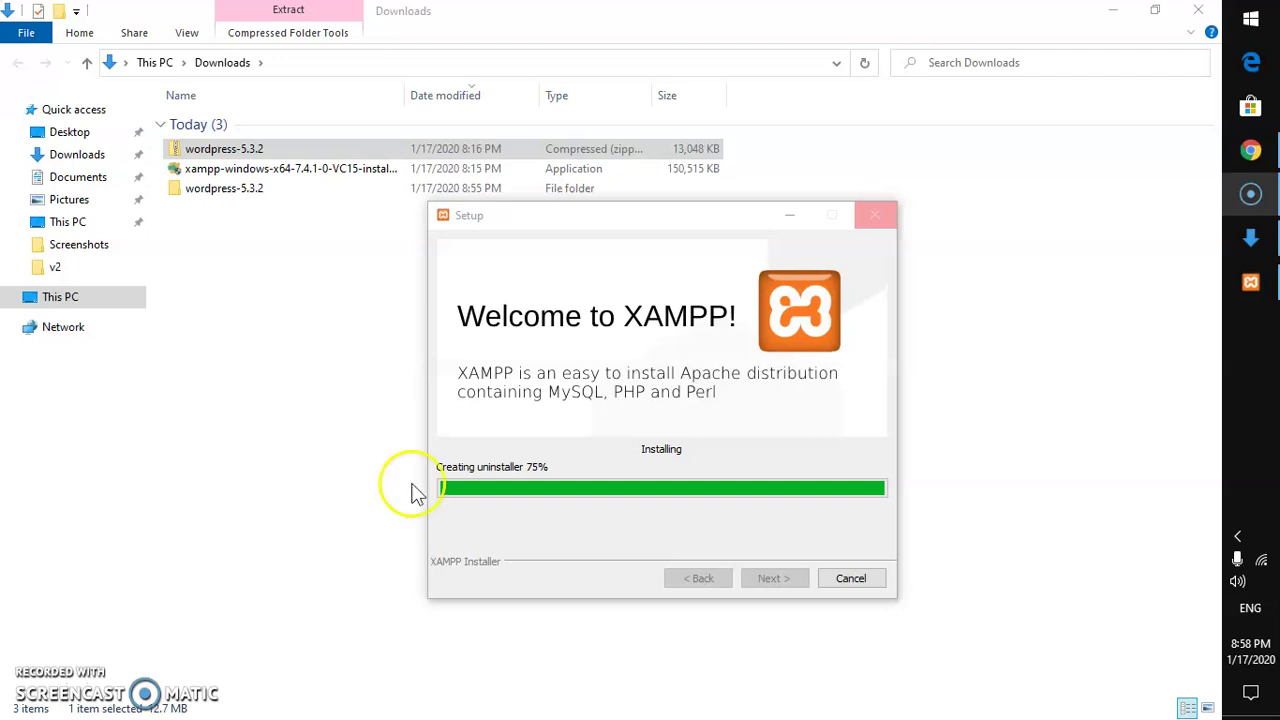
{"action": "left_click", "coordinate": [250, 148]}
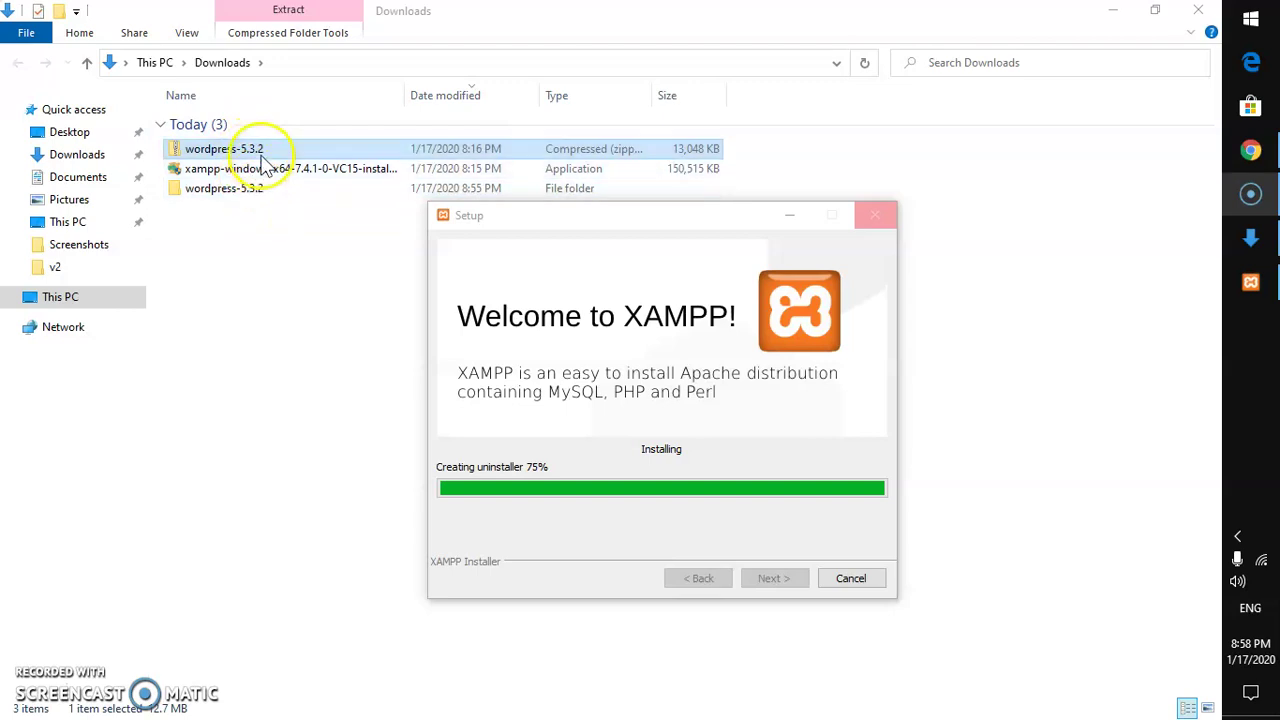
{"action": "left_click", "coordinate": [555, 464]}
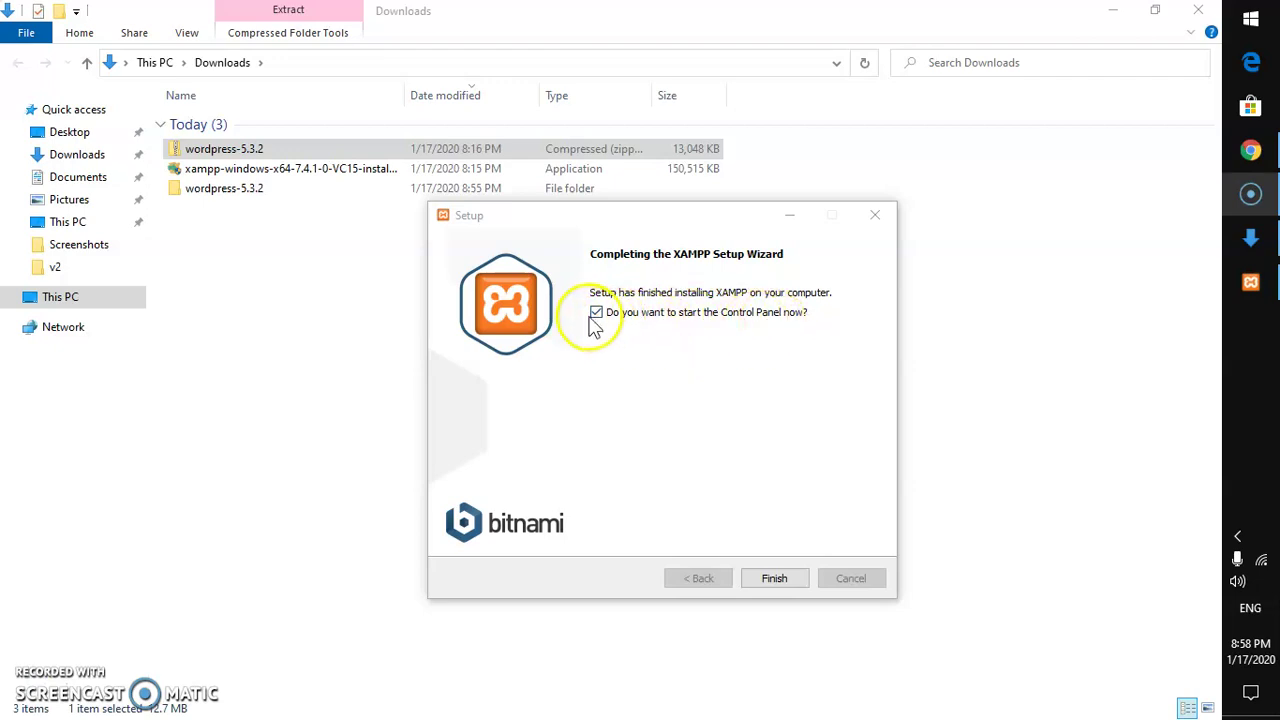
{"action": "left_click", "coordinate": [772, 586]}
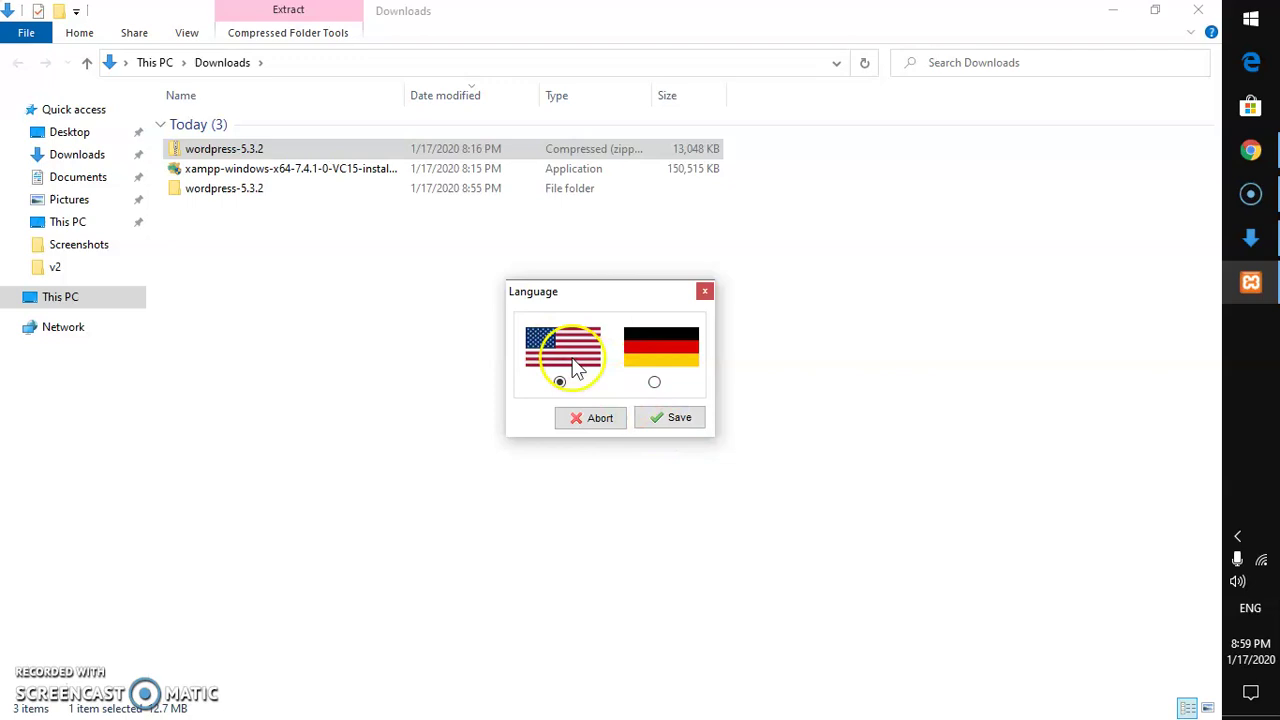
{"action": "left_click", "coordinate": [674, 420]}
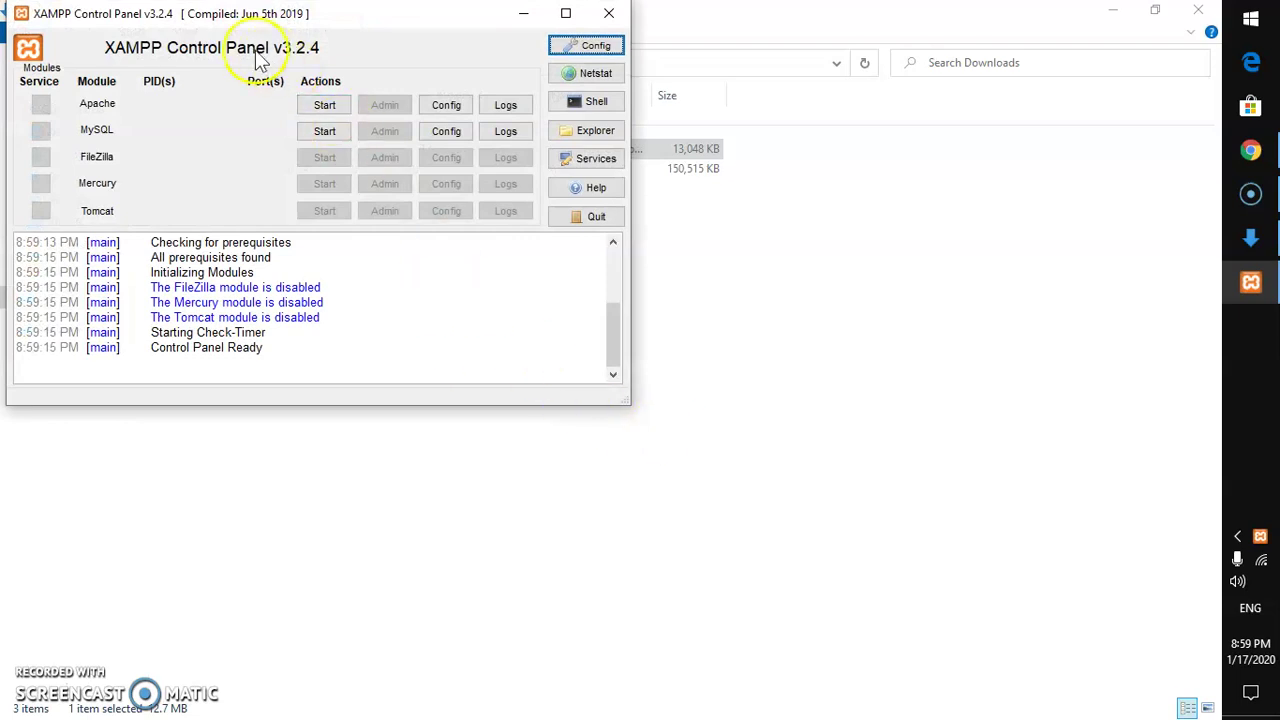
Move the XAMPP Control Panel to the middle of the screen and start the Apache and MySQL modules.
{"action": "left_click_drag", "start_coordinate": [243, 22], "coordinate": [567, 215]}
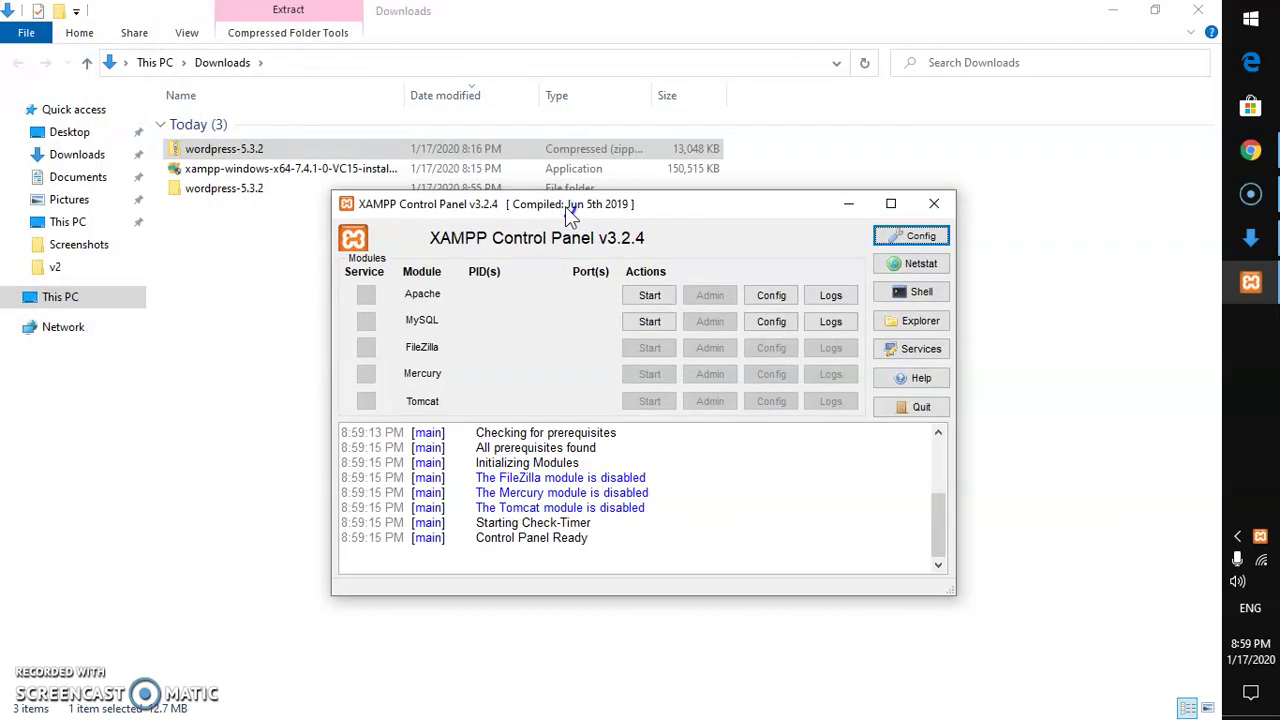
{"action": "left_click", "coordinate": [565, 206]}
{"action": "left_click", "coordinate": [650, 296]}
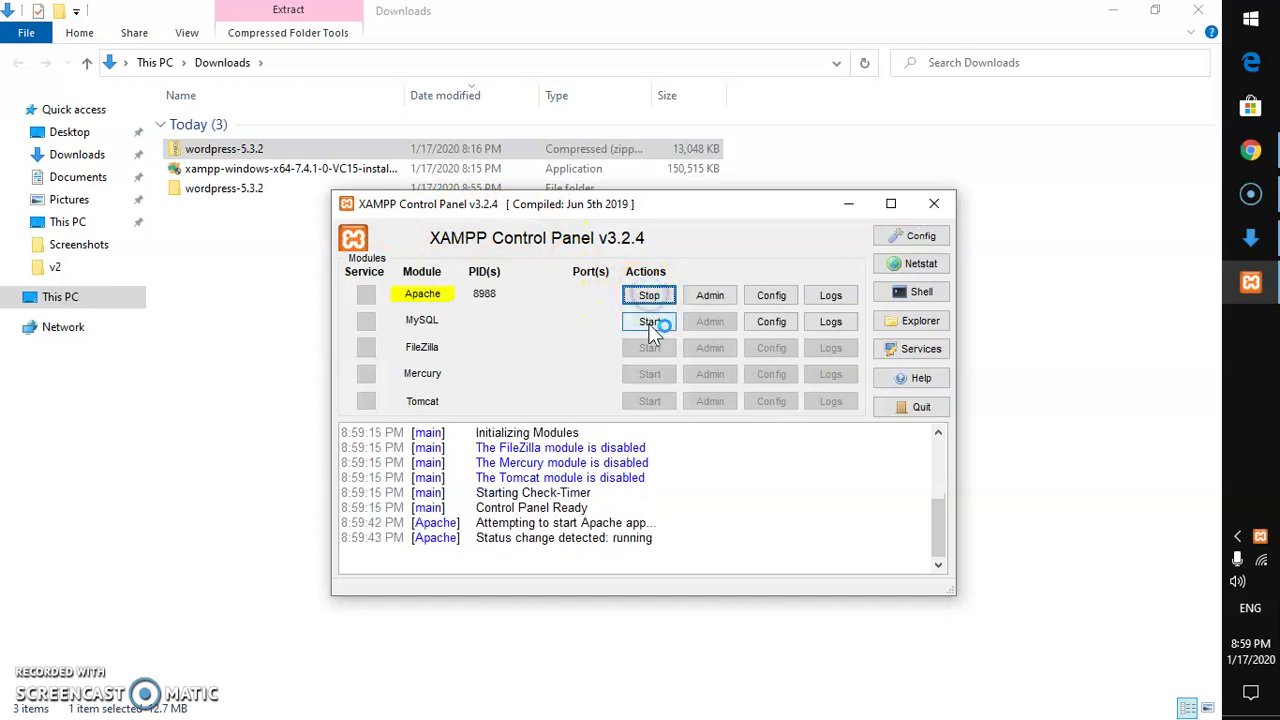
{"action": "left_click", "coordinate": [649, 326]}
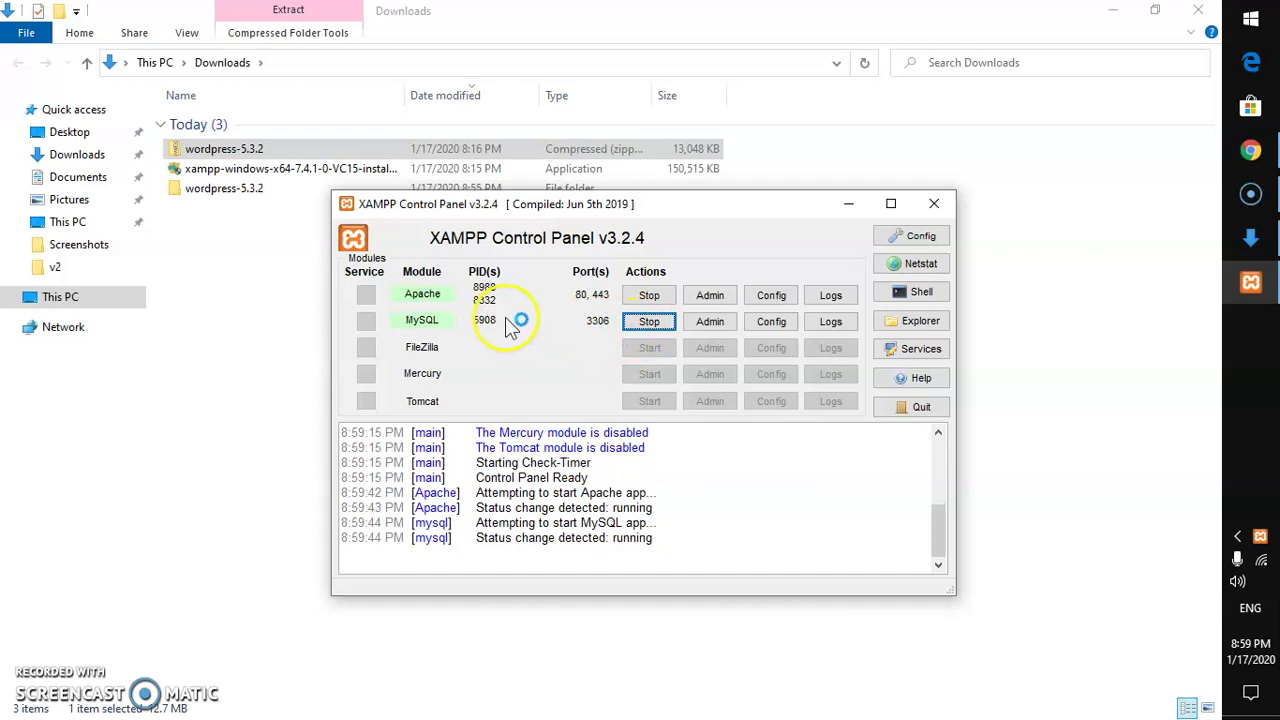
Close the XAMPP Control Panel window, switch to Chrome and load the localhost dashboard.
{"action": "left_click", "coordinate": [941, 207]}
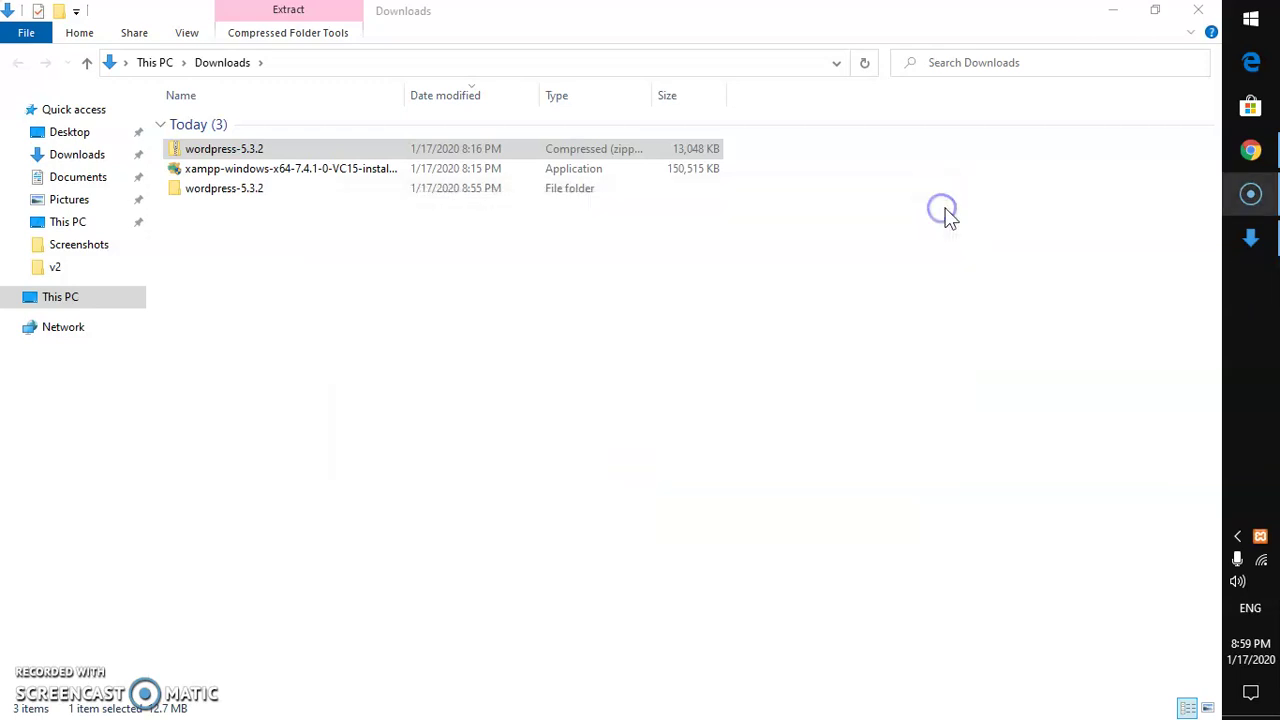
{"action": "left_click", "coordinate": [1250, 152]}
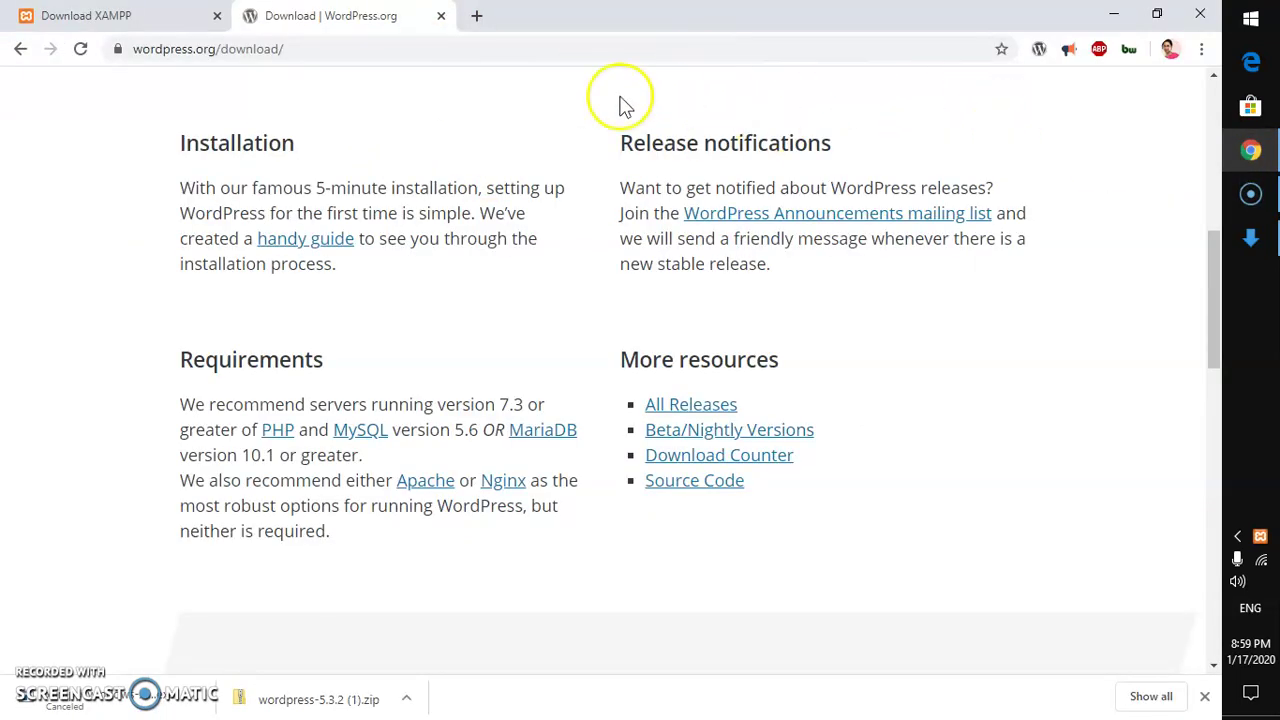
{"action": "left_click", "coordinate": [452, 48]}
{"action": "key", "text": "BackSpace"}
{"action": "type", "text": "lo"}
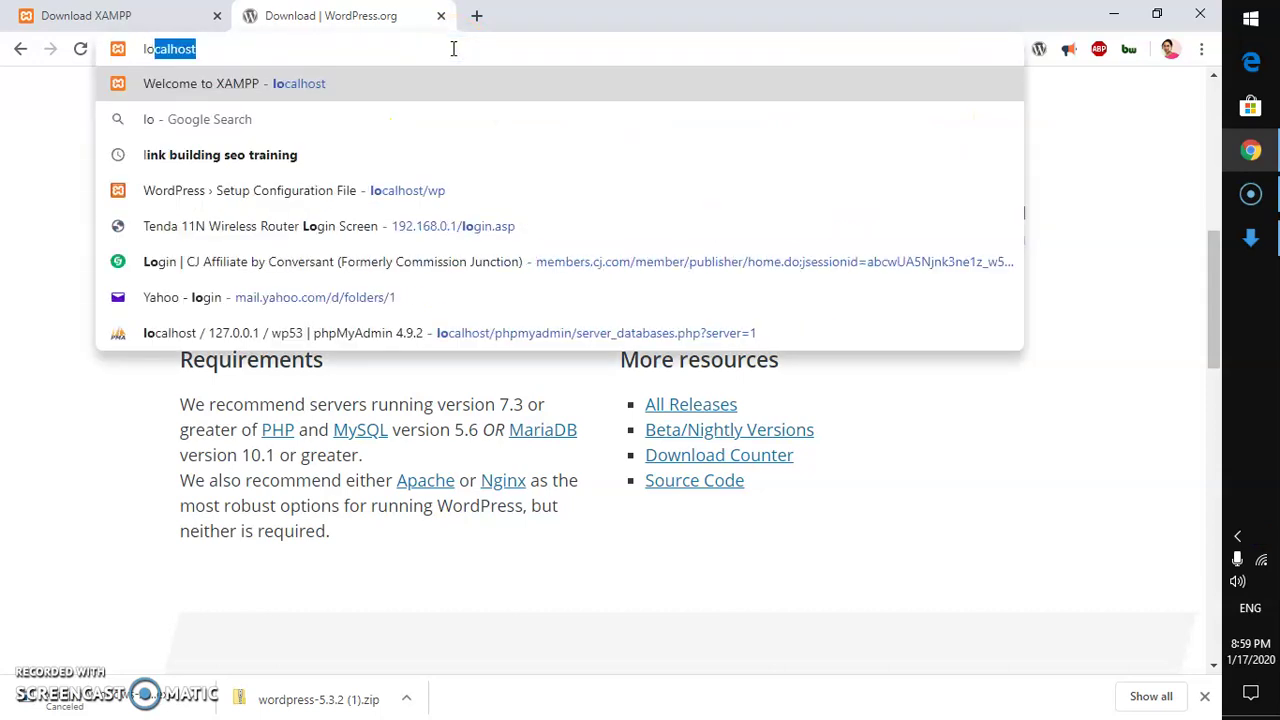
{"action": "key", "text": "Return"}
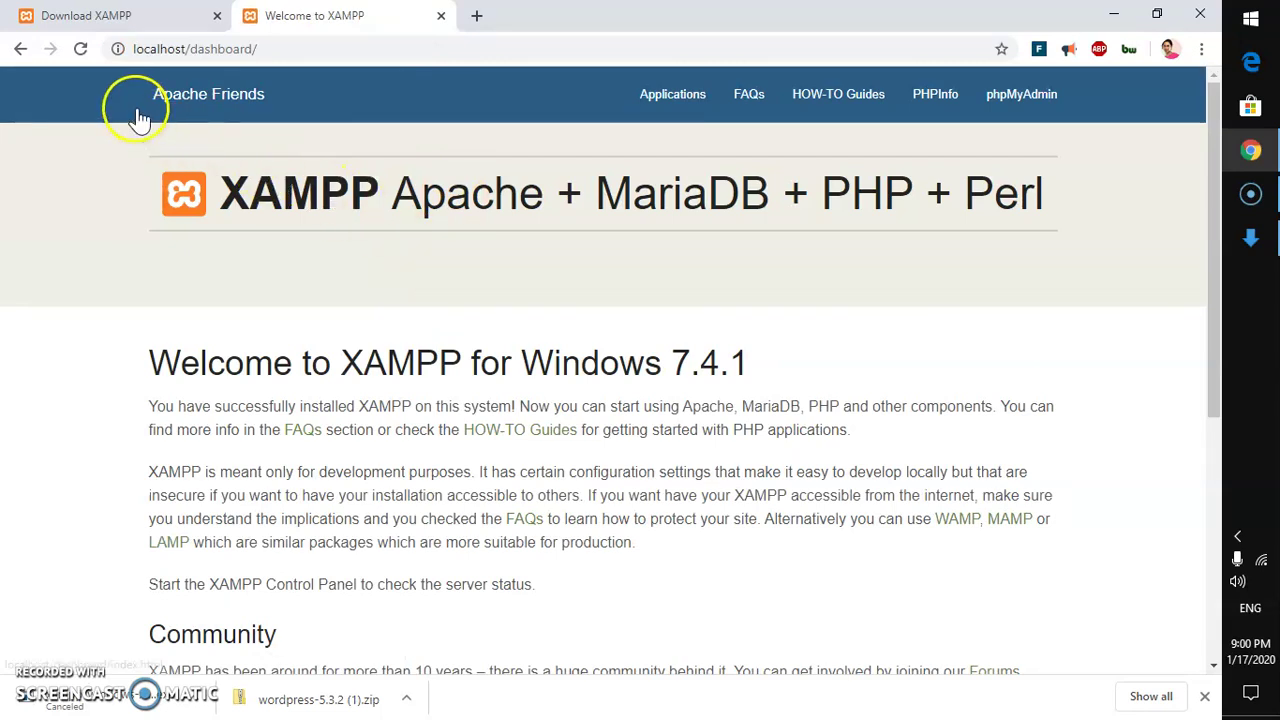
{"action": "left_click", "coordinate": [1204, 696]}
Check the PHP version on the PHPInfo page in a separate tab, and close that tab.
{"action": "middle_click", "coordinate": [934, 94]}
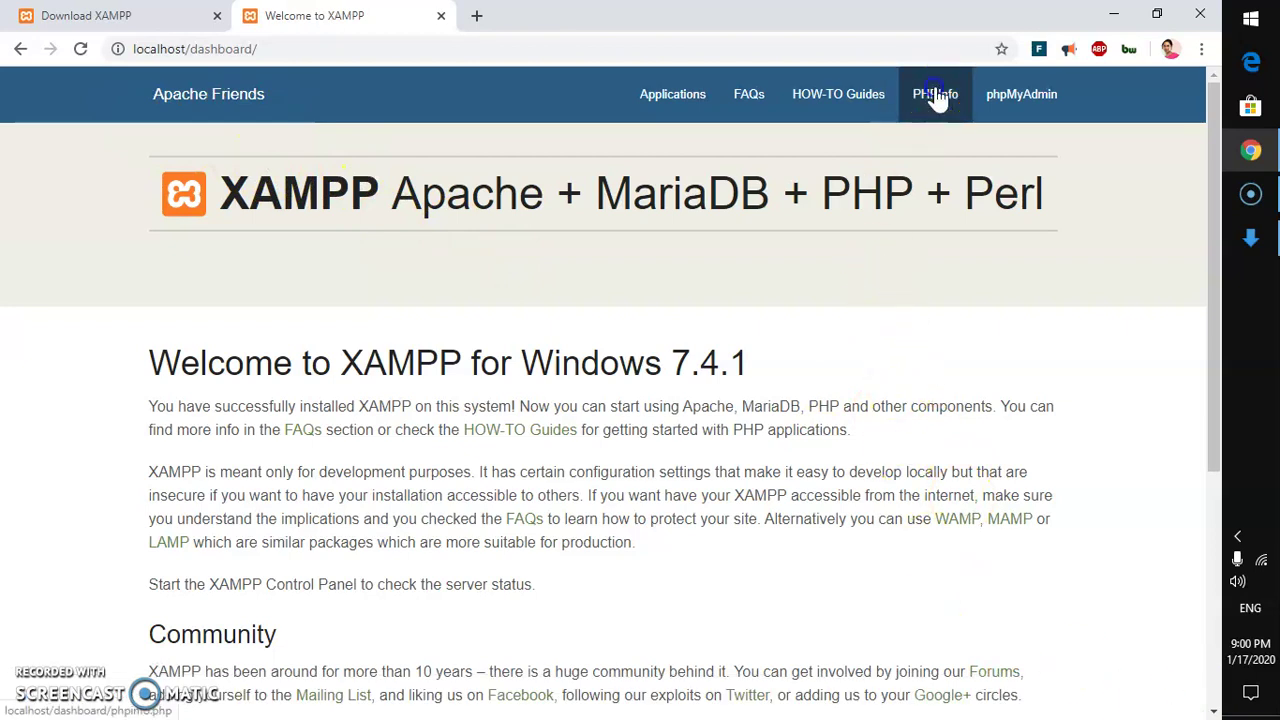
{"action": "left_click", "coordinate": [593, 15]}
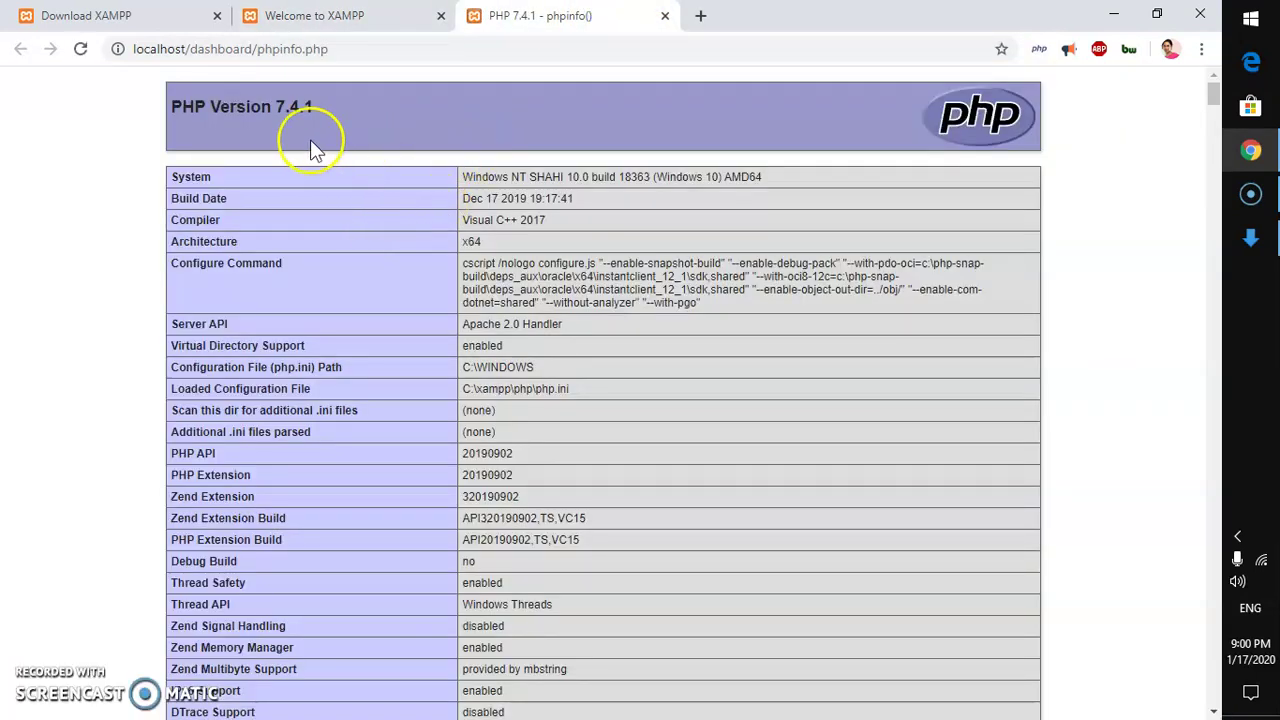
{"action": "double_click", "coordinate": [213, 104]}
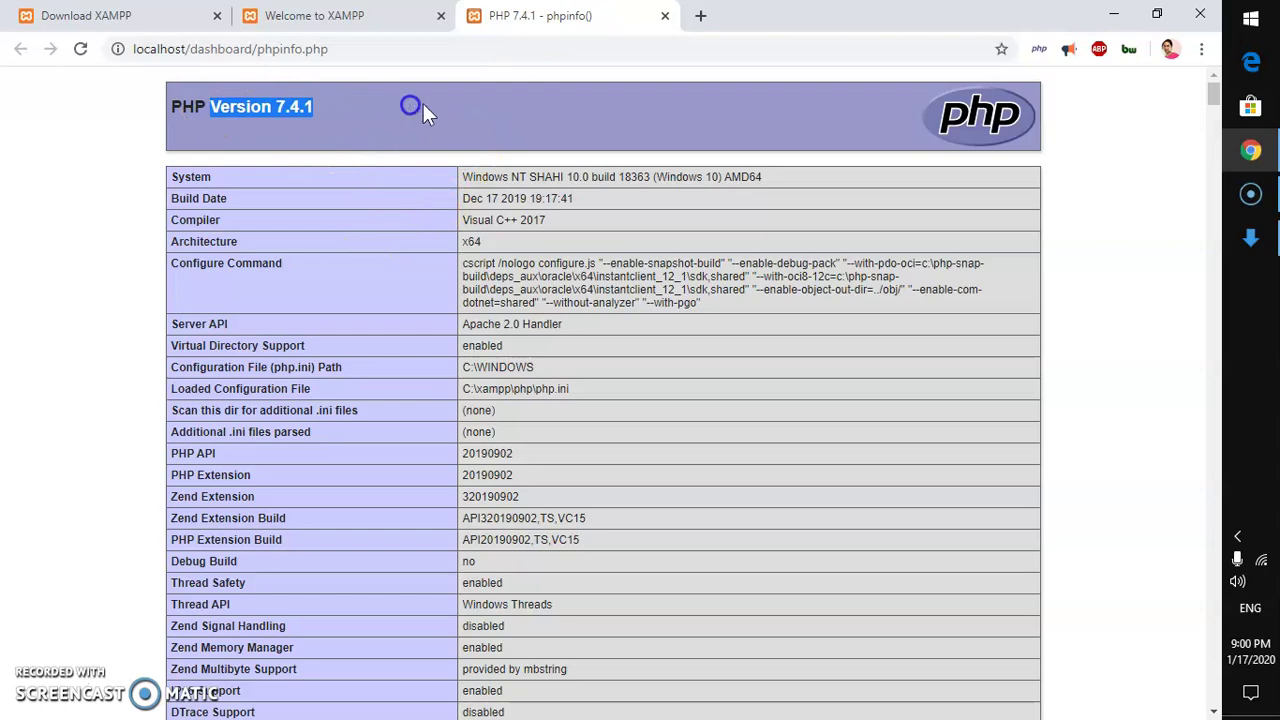
{"action": "scroll", "coordinate": [600, 686], "scroll_direction": "down", "scroll_amount": 15}
{"action": "scroll", "coordinate": [700, 665], "scroll_direction": "down", "scroll_amount": 20}
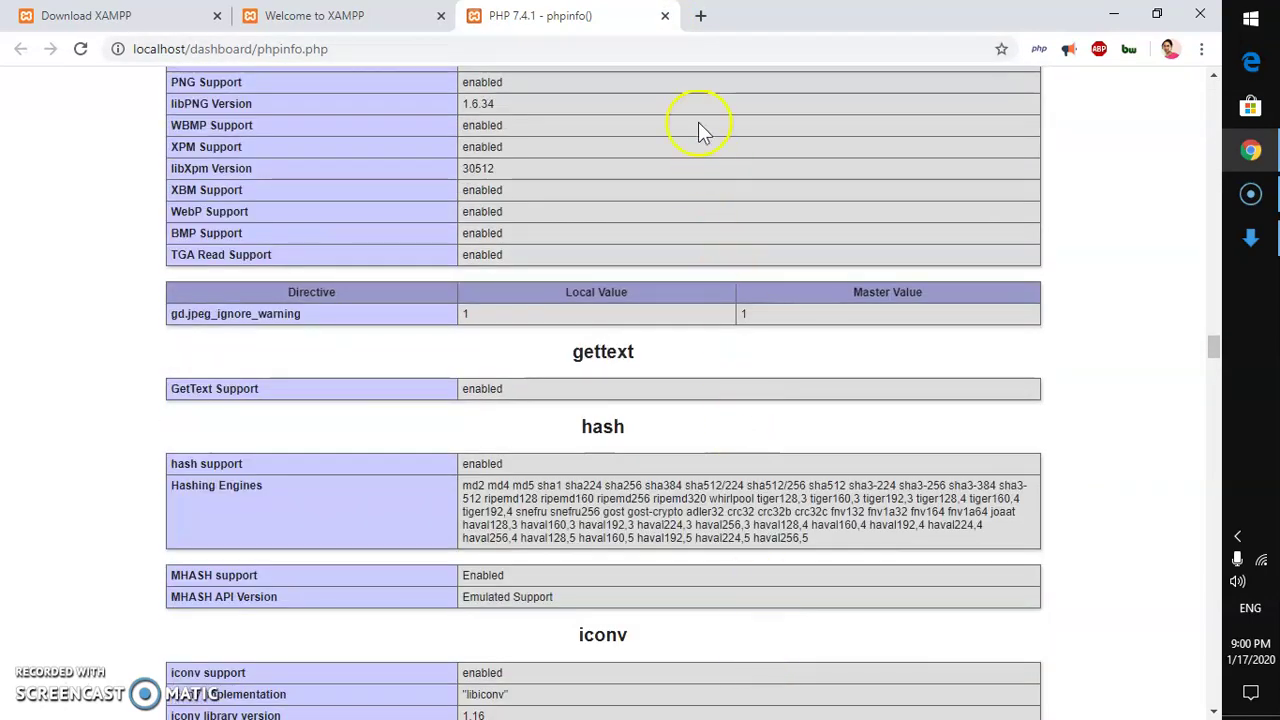
{"action": "left_click", "coordinate": [665, 16]}
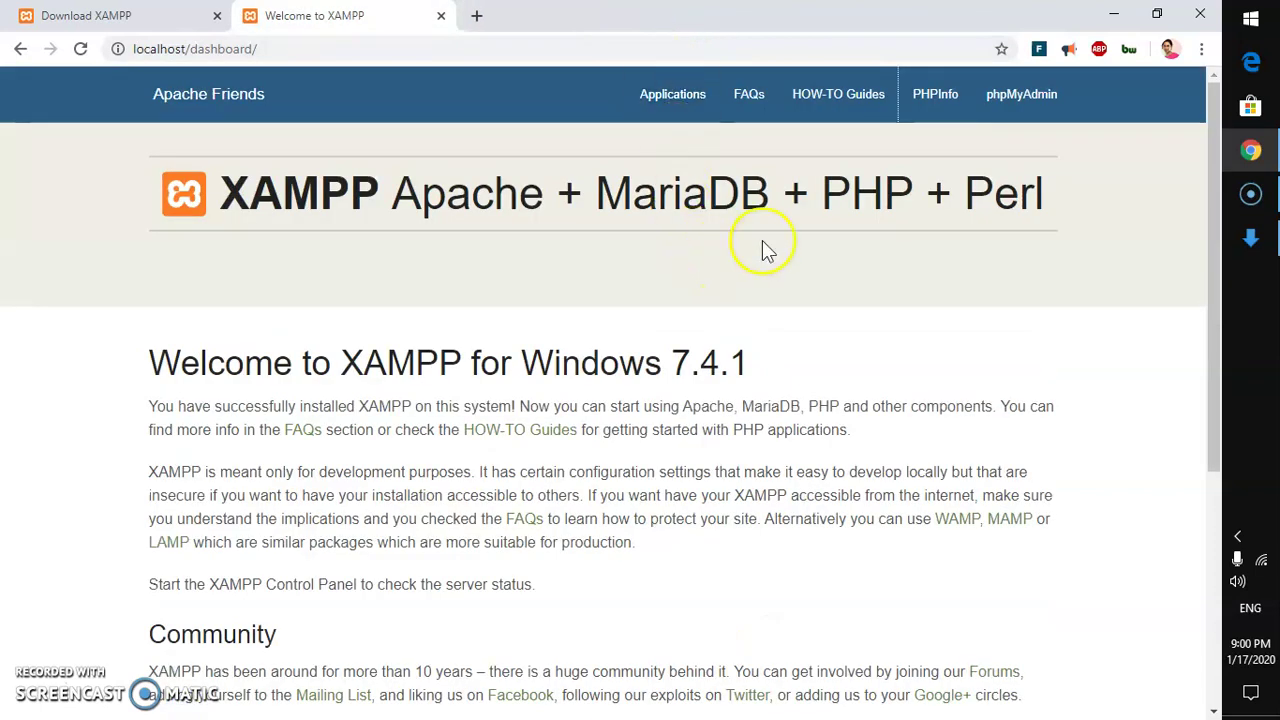
Open localhost/phpmyadmin from the XAMPP dashboard in its own tab and close the dashboard tab.
{"action": "left_click", "coordinate": [1022, 103]}
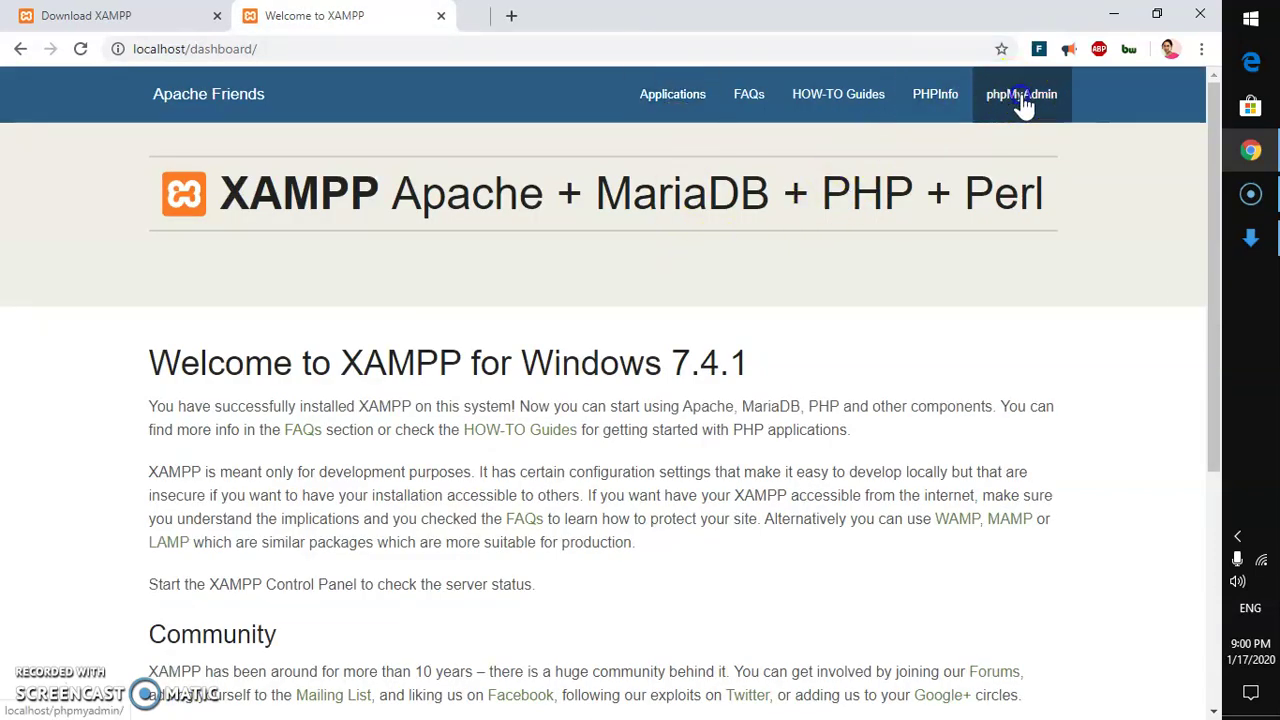
{"action": "left_click", "coordinate": [510, 15]}
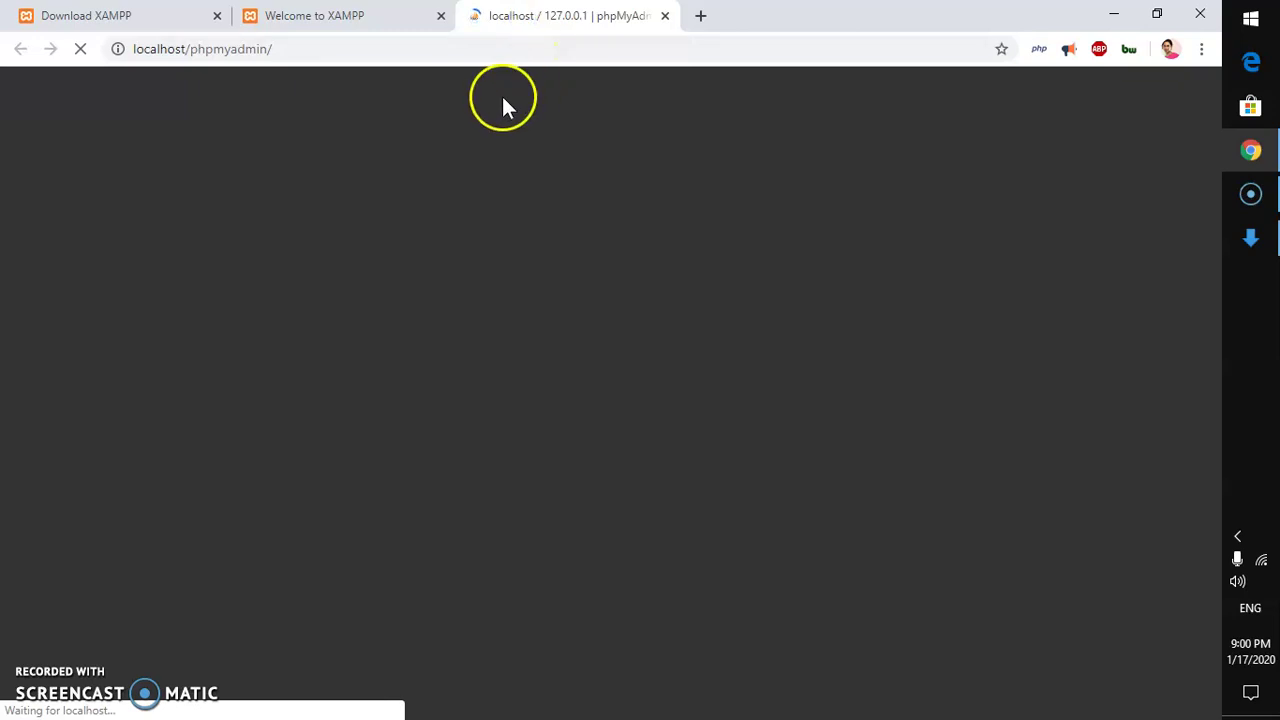
{"action": "left_click", "coordinate": [441, 17]}
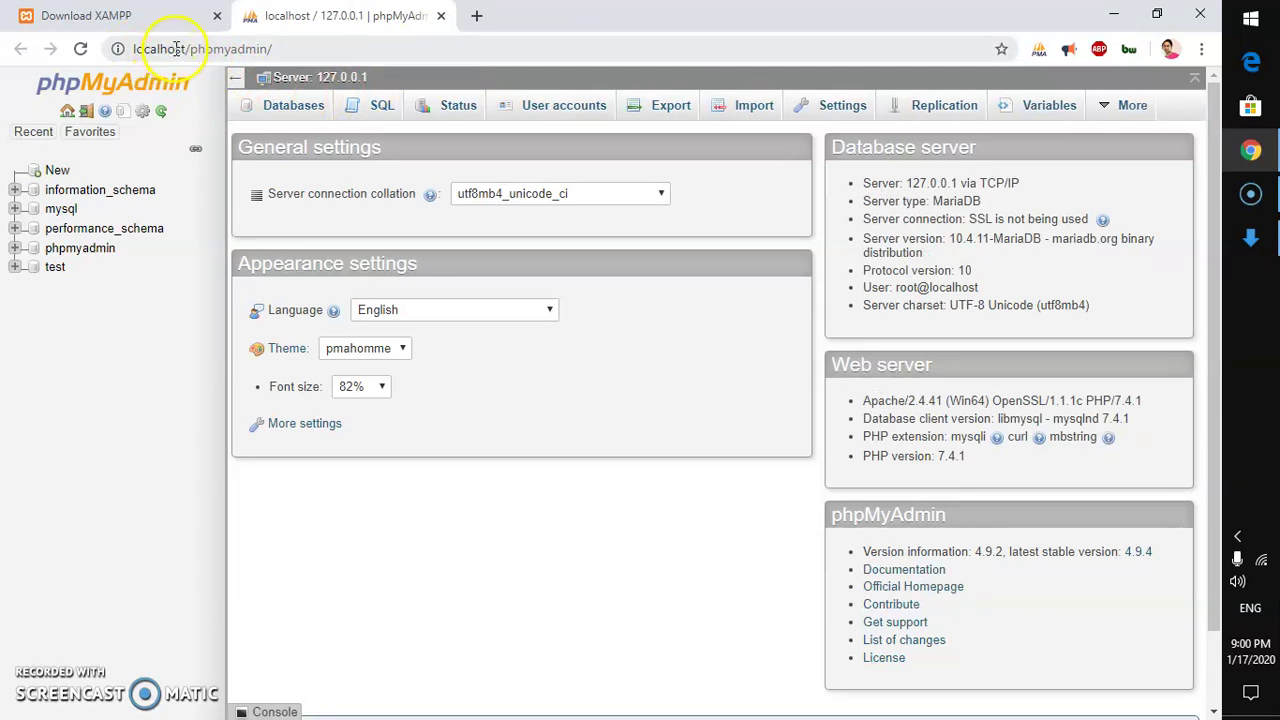
{"action": "double_click", "coordinate": [208, 52]}
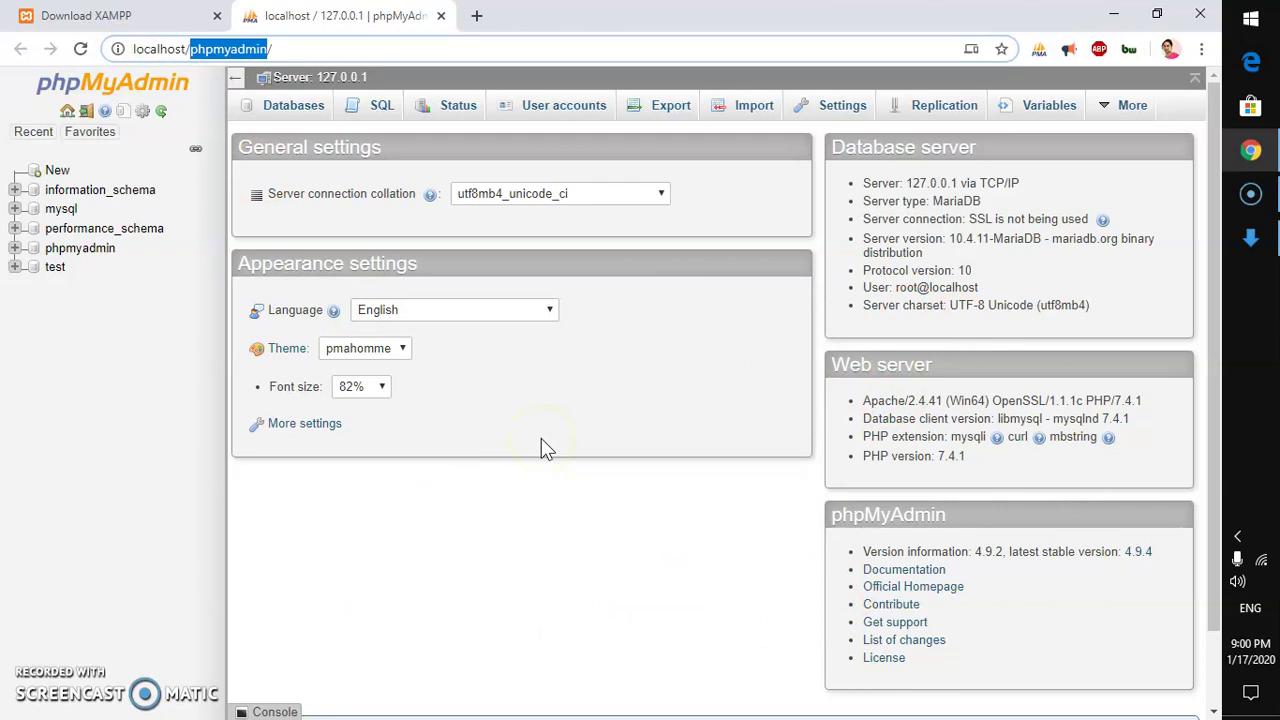
{"action": "left_click", "coordinate": [133, 20]}
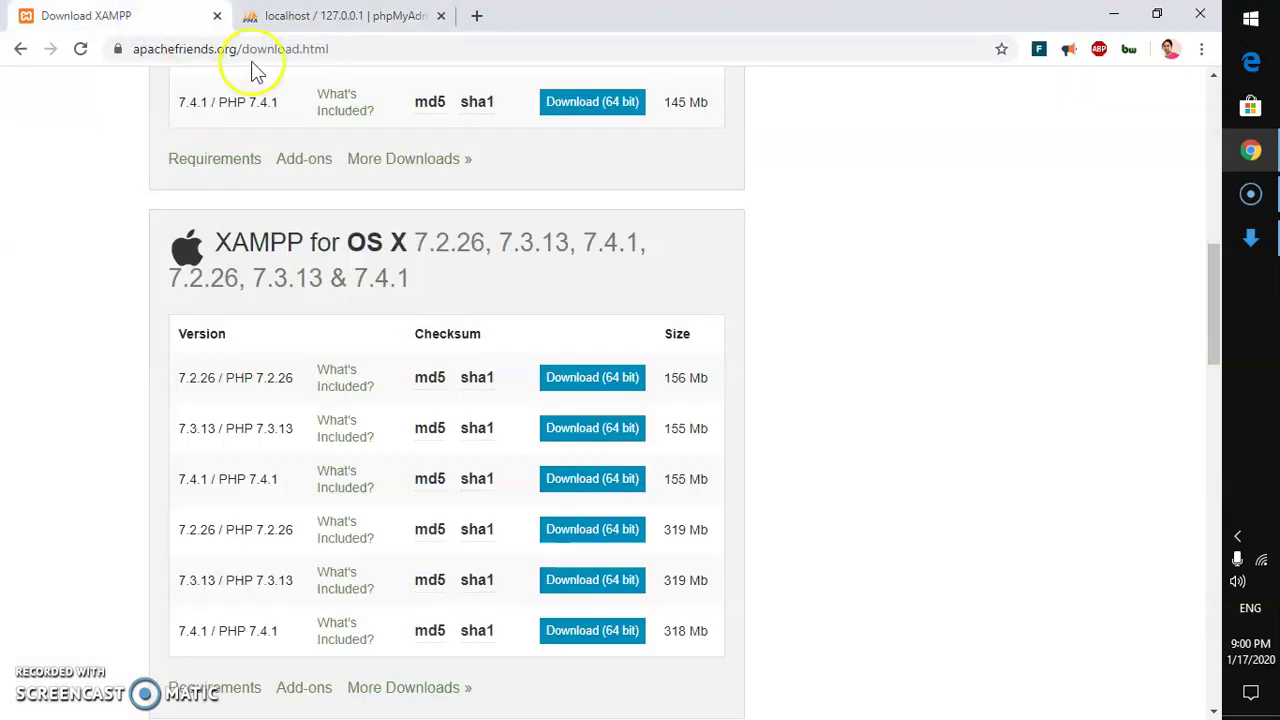
Switch to File Explorer, dock its window to the right half of the screen, and open the wordpress folder inside wordpress-5.3.2.
{"action": "left_click", "coordinate": [1250, 242]}
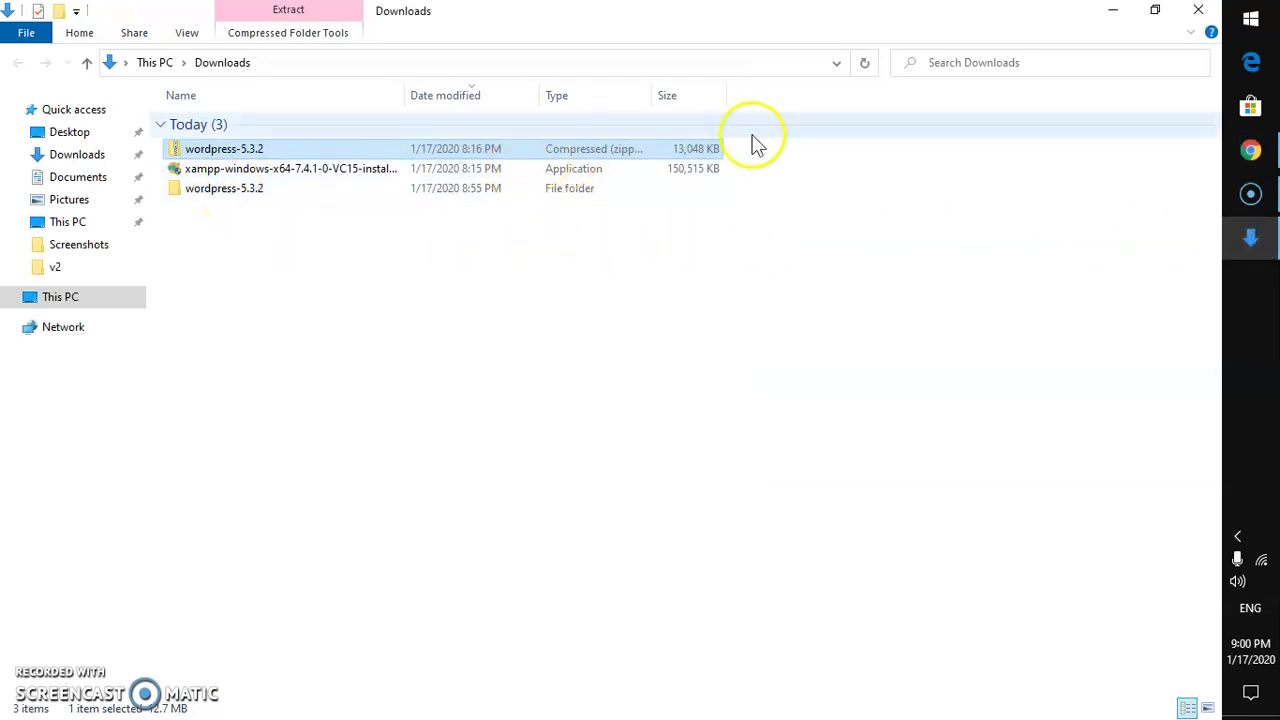
{"action": "double_click", "coordinate": [277, 190]}
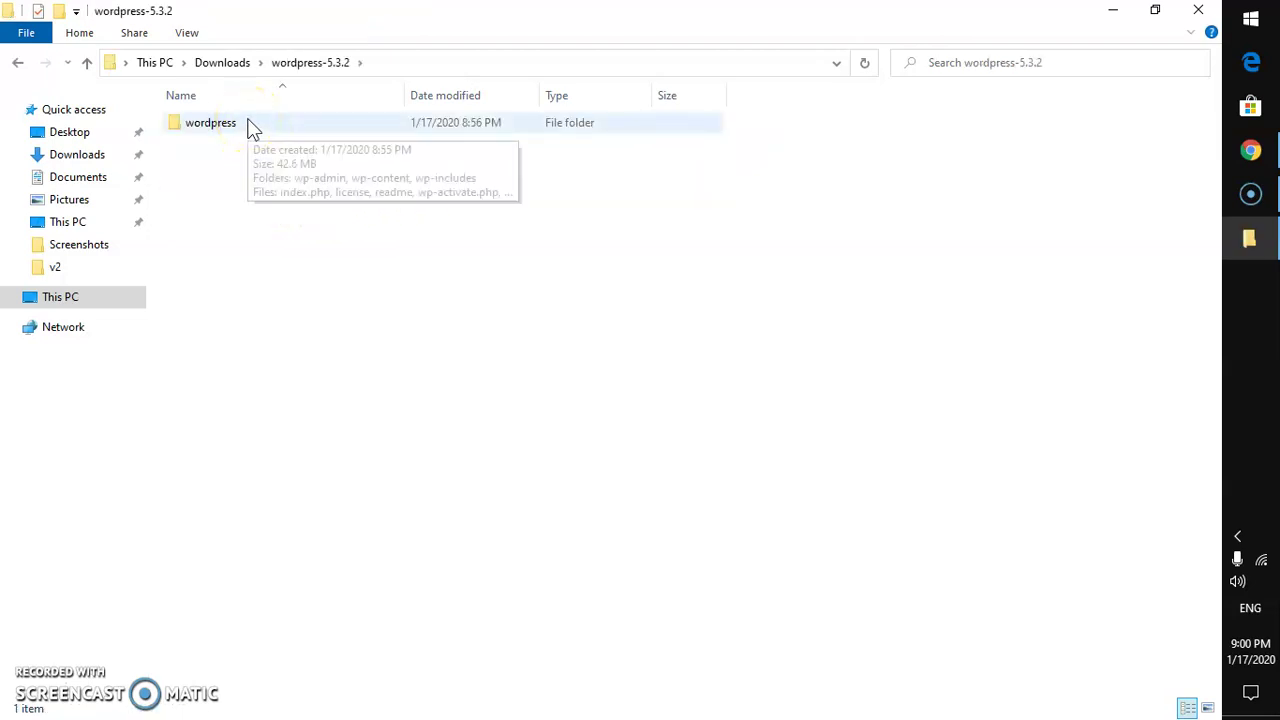
{"action": "left_click_drag", "start_coordinate": [405, 30], "coordinate": [1222, 538]}
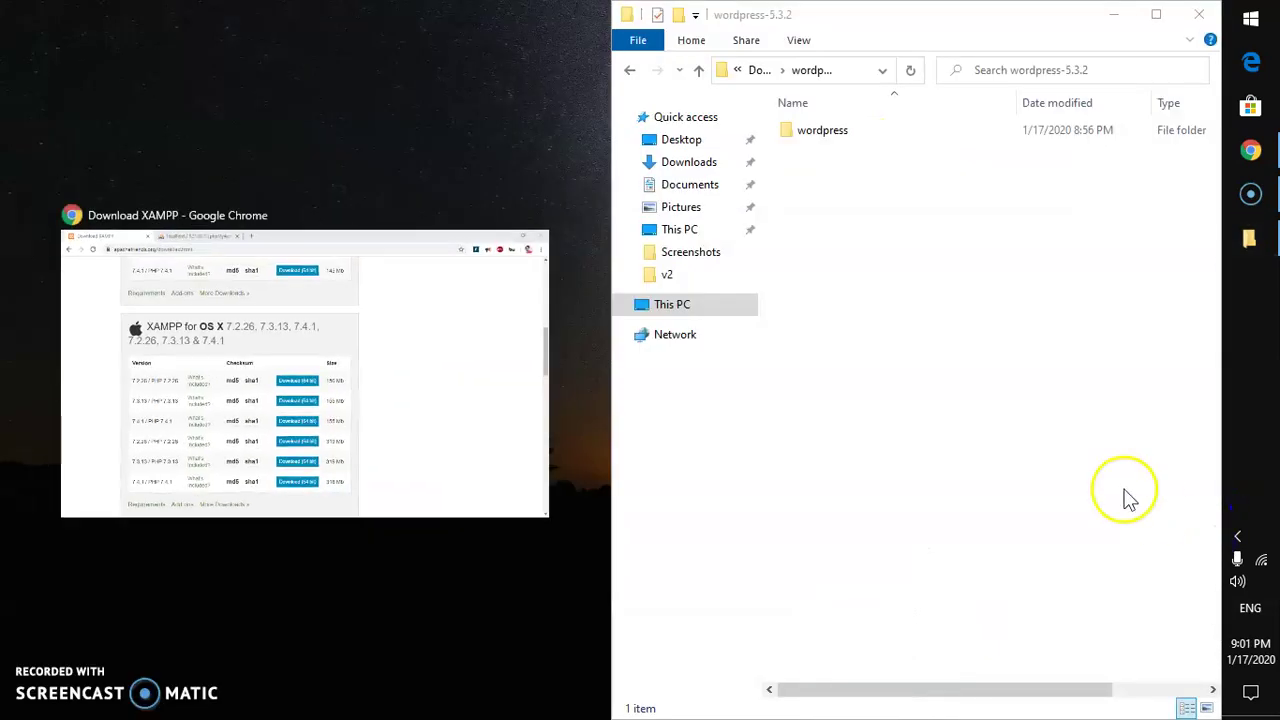
{"action": "double_click", "coordinate": [838, 134]}
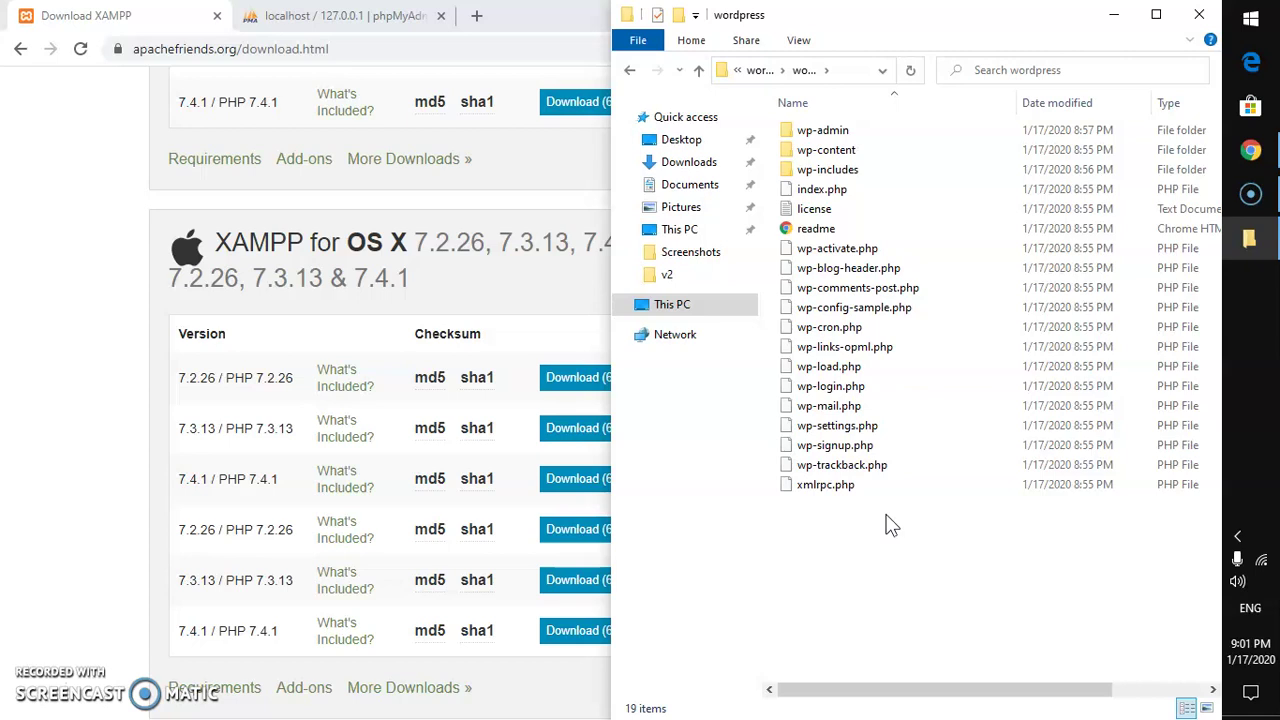
Open C:\xampp\htdocs in a second File Explorer window and dock it beside the wordpress folder window.
{"action": "key", "text": "super+e"}
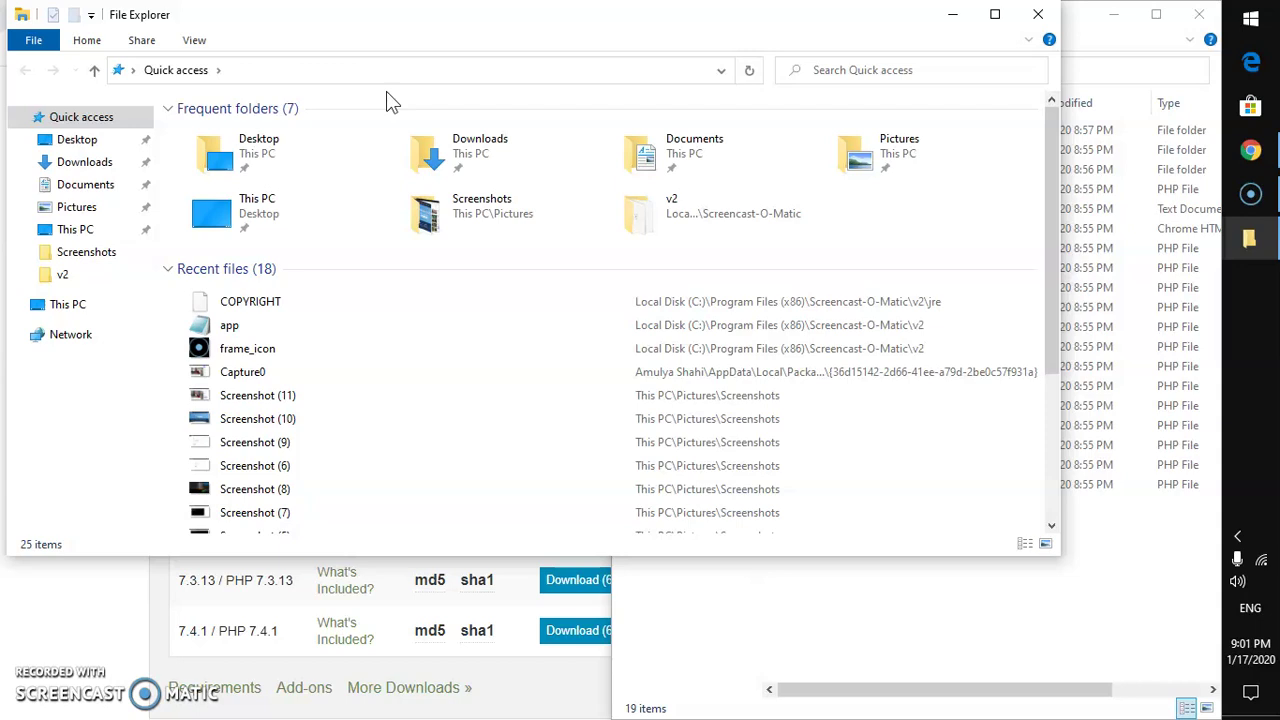
{"action": "key", "text": "ctrl+n"}
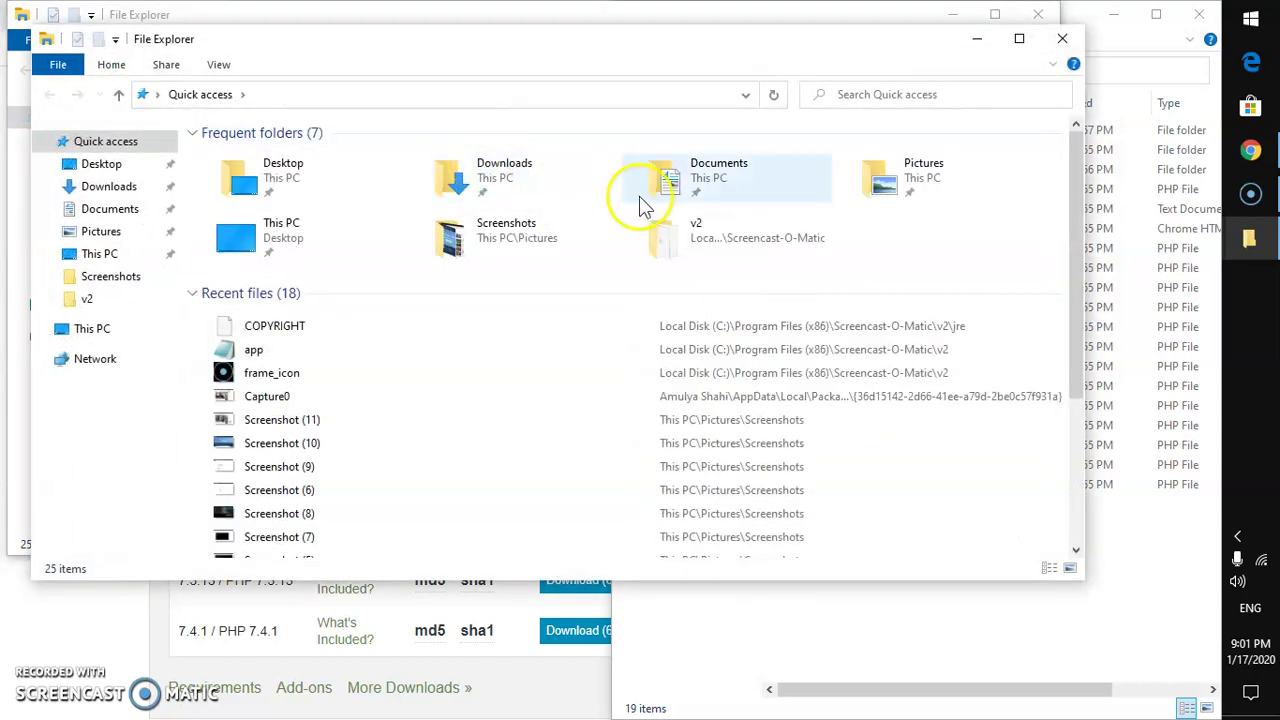
{"action": "left_click", "coordinate": [1061, 38]}
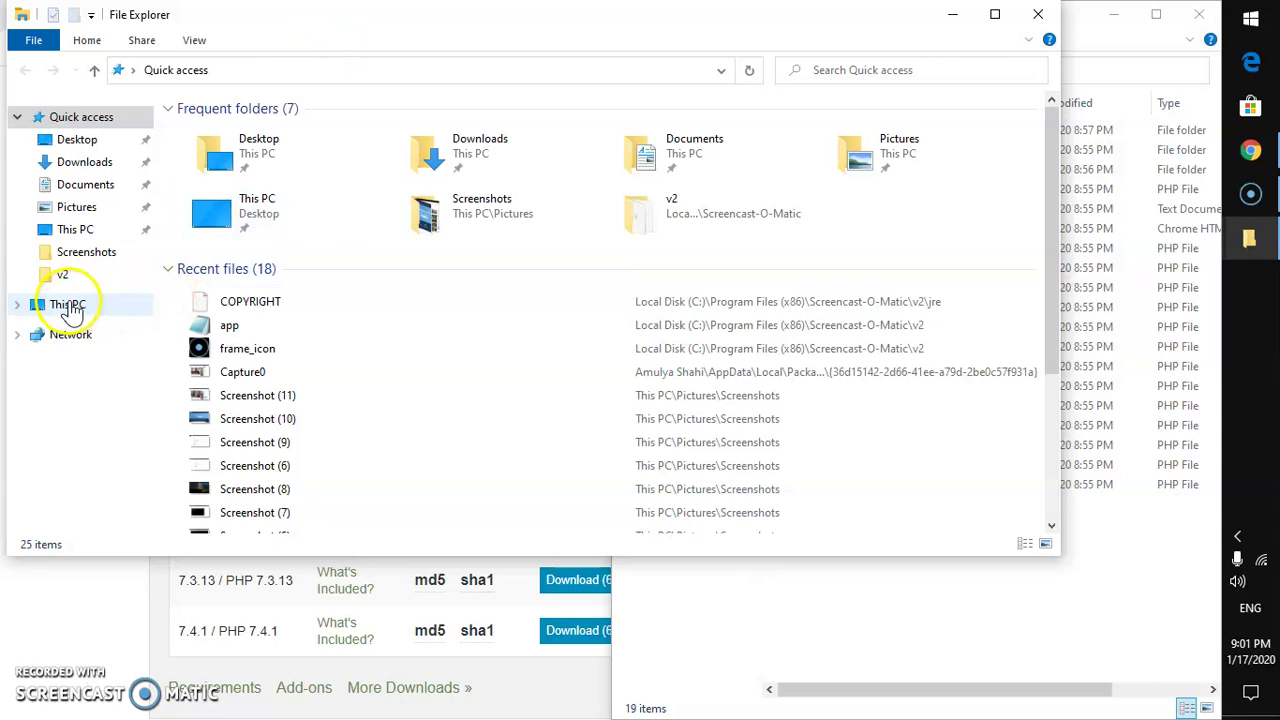
{"action": "left_click", "coordinate": [68, 305]}
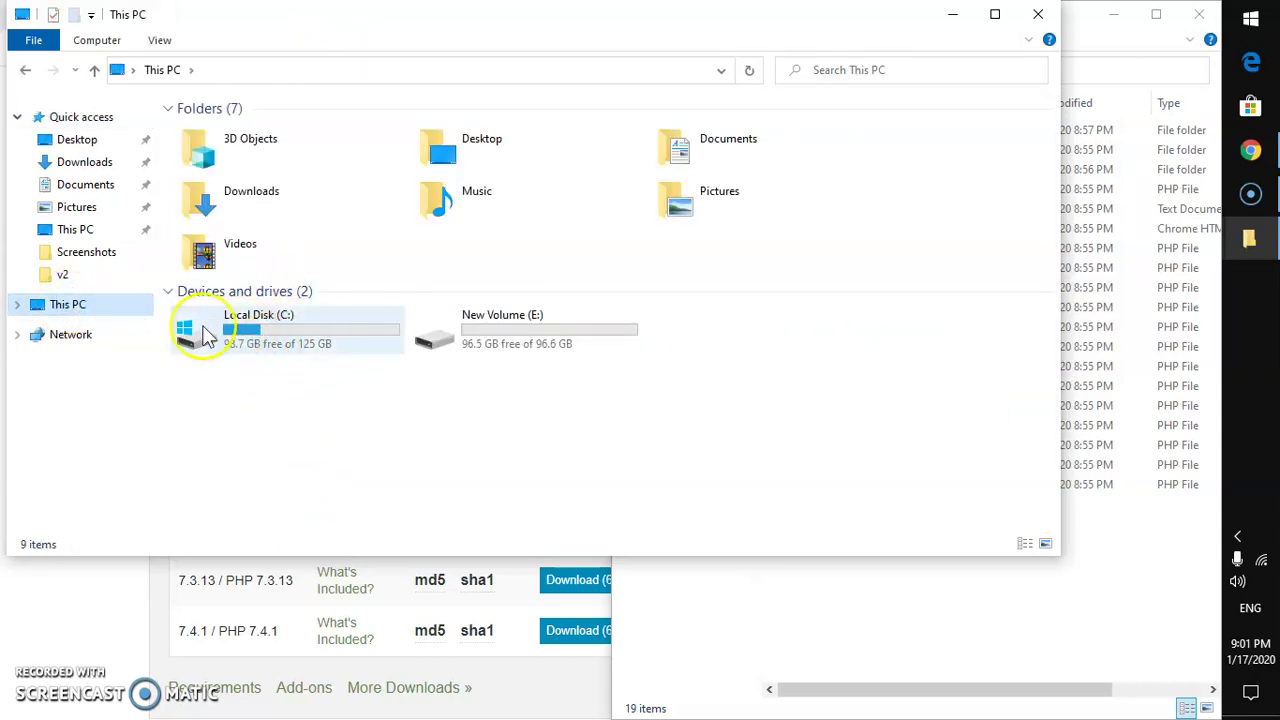
{"action": "left_click", "coordinate": [250, 338]}
{"action": "double_click", "coordinate": [250, 338]}
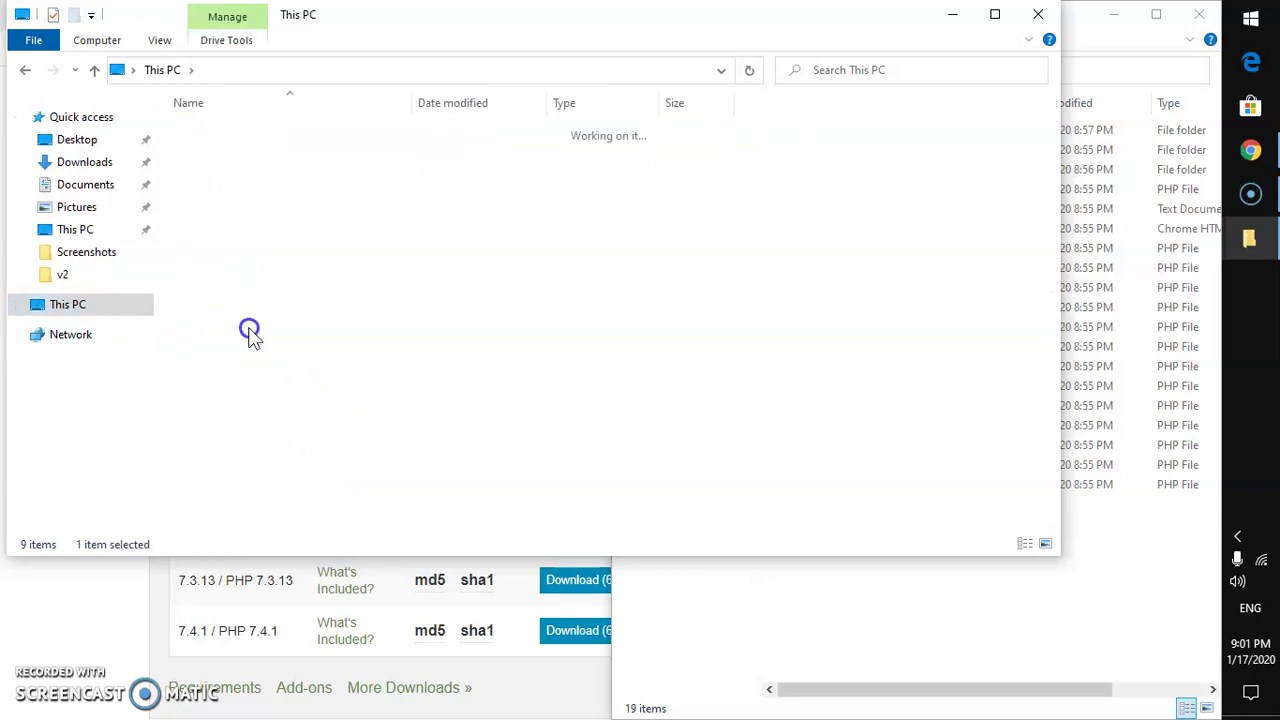
{"action": "left_click", "coordinate": [211, 233]}
{"action": "double_click", "coordinate": [211, 233]}
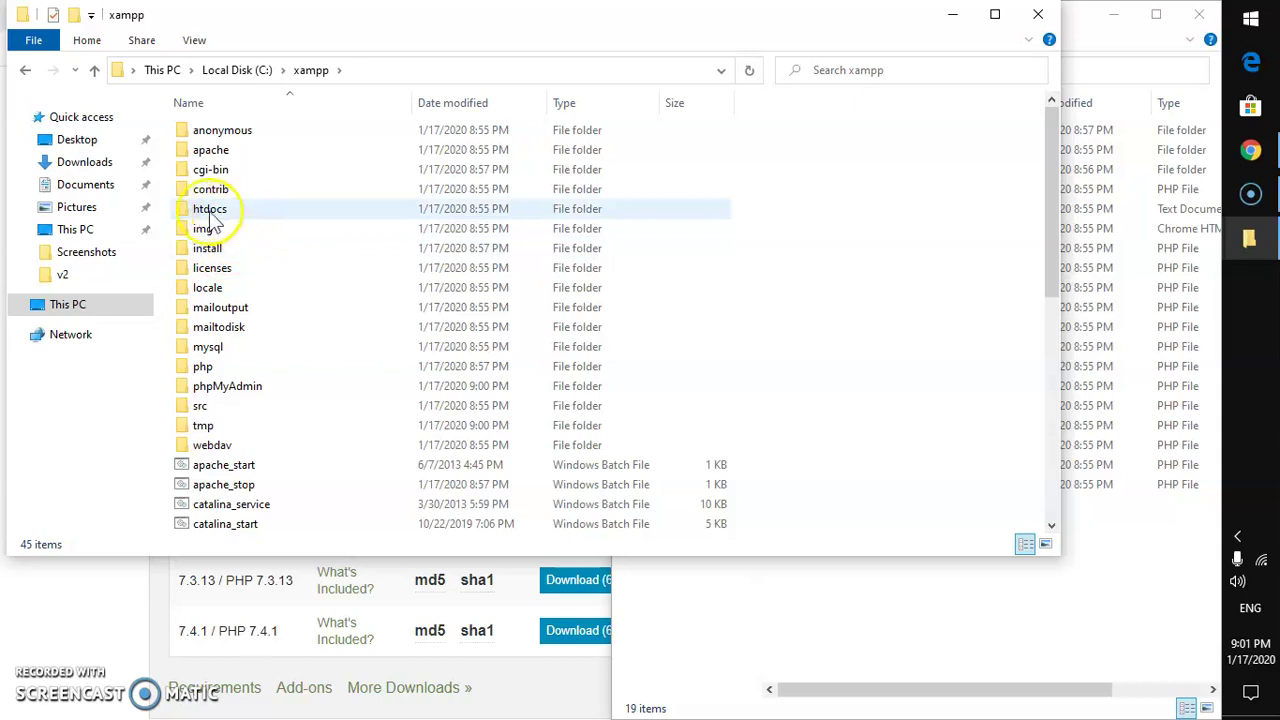
{"action": "double_click", "coordinate": [256, 210]}
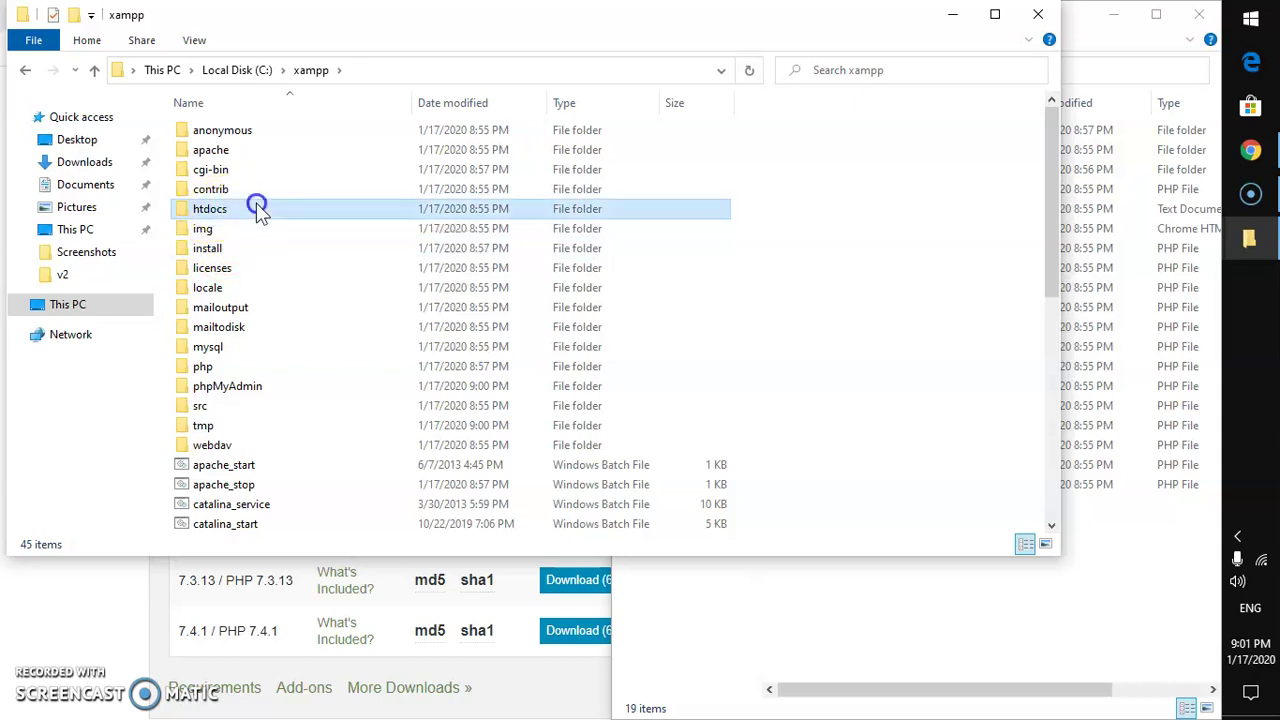
{"action": "left_click", "coordinate": [289, 386]}
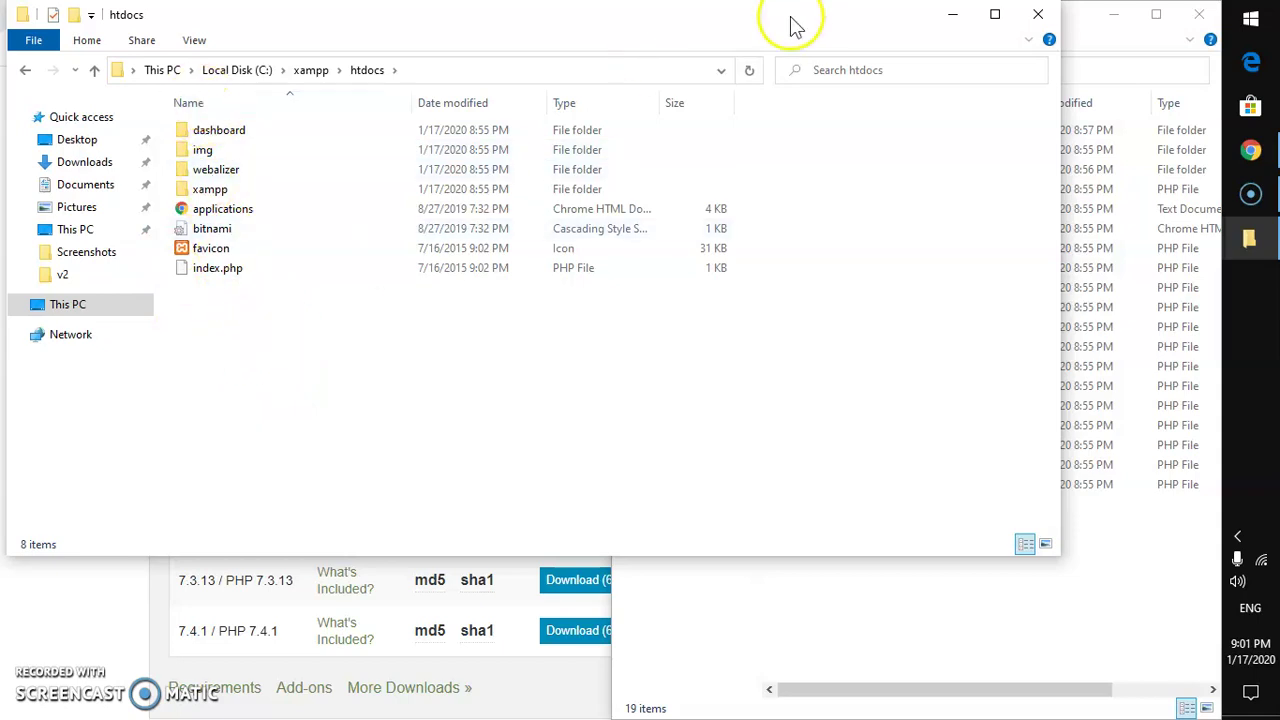
{"action": "left_click_drag", "start_coordinate": [794, 23], "coordinate": [4, 196]}
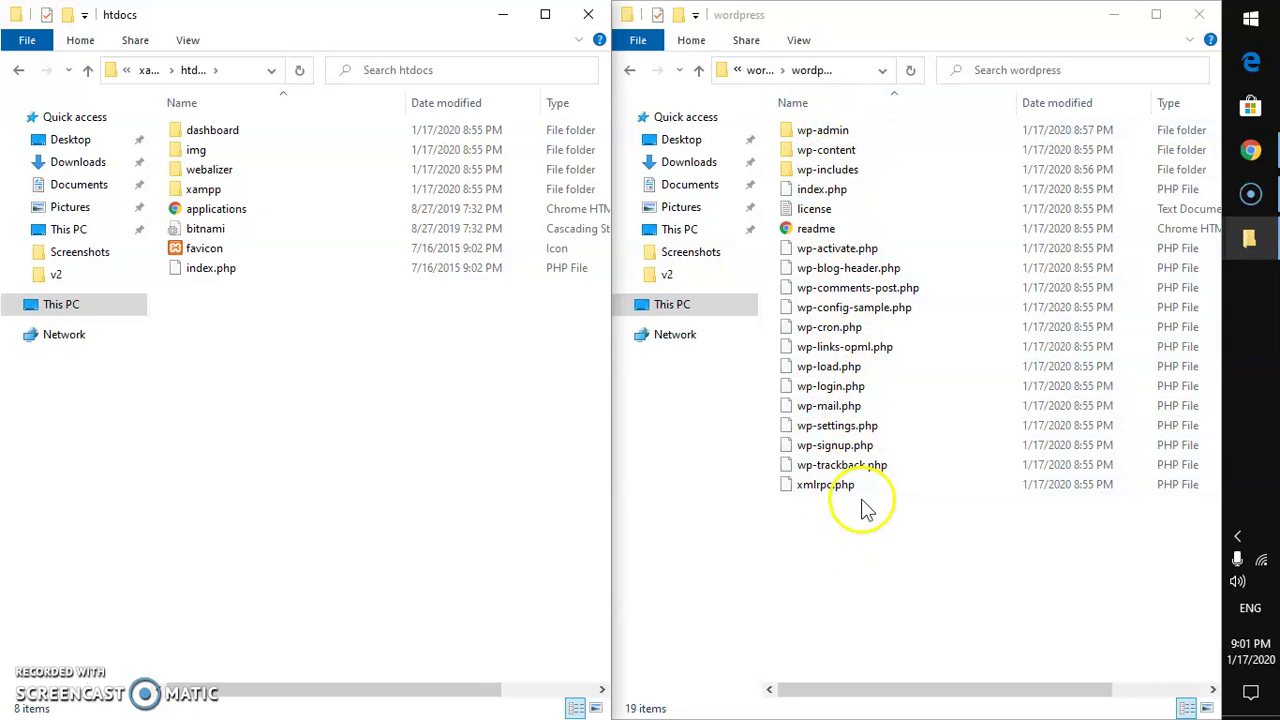
Create a folder named wp inside htdocs and open it.
{"action": "left_click", "coordinate": [630, 72]}
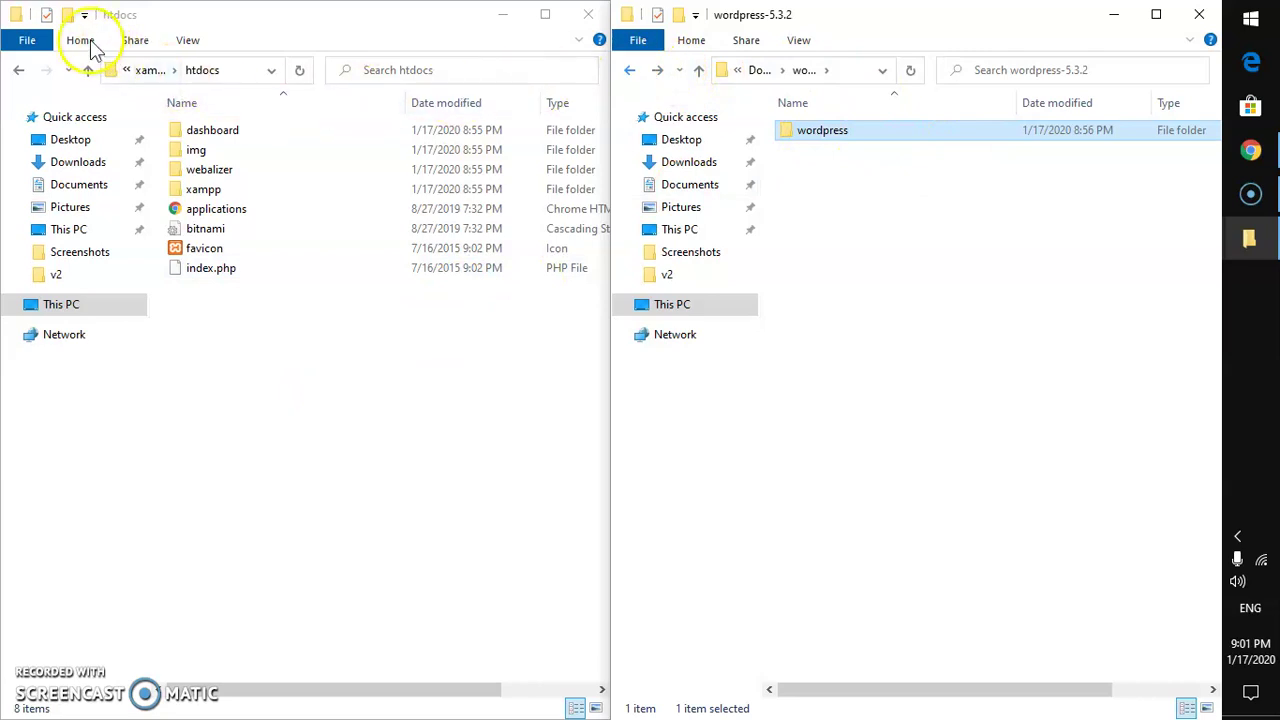
{"action": "left_click", "coordinate": [68, 16]}
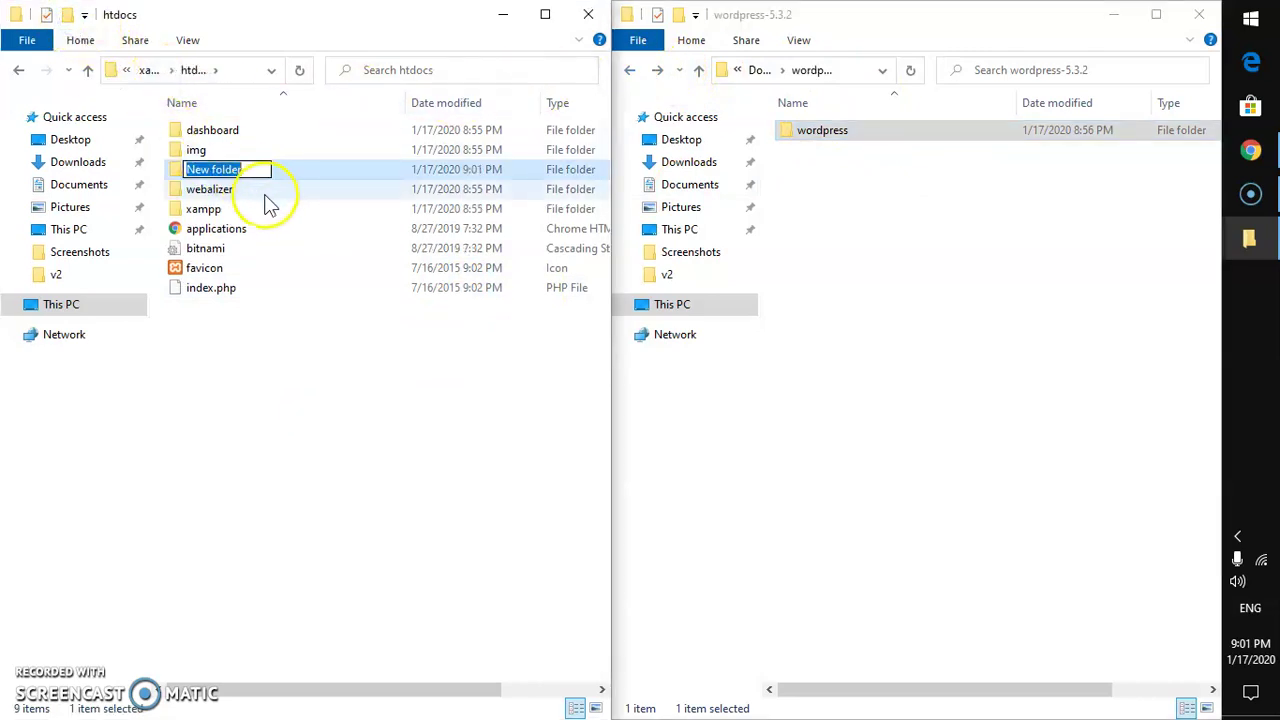
{"action": "type", "text": "wp"}
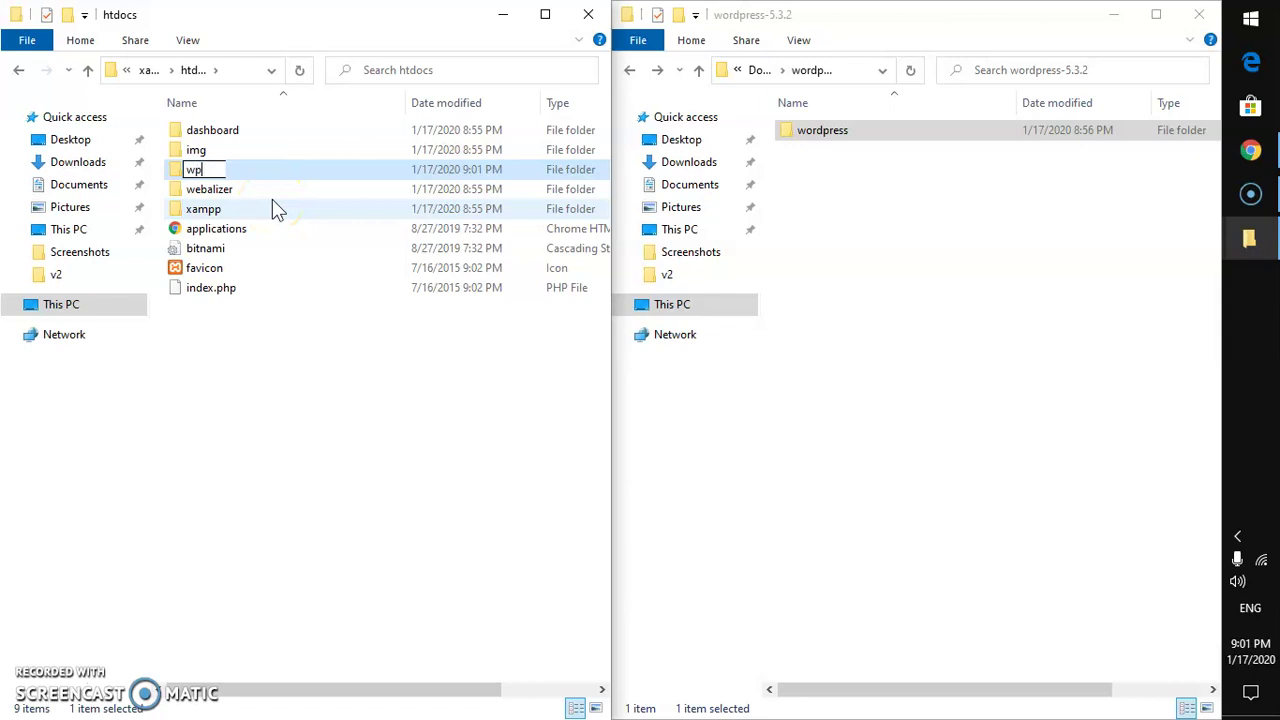
{"action": "key", "text": "Return"}
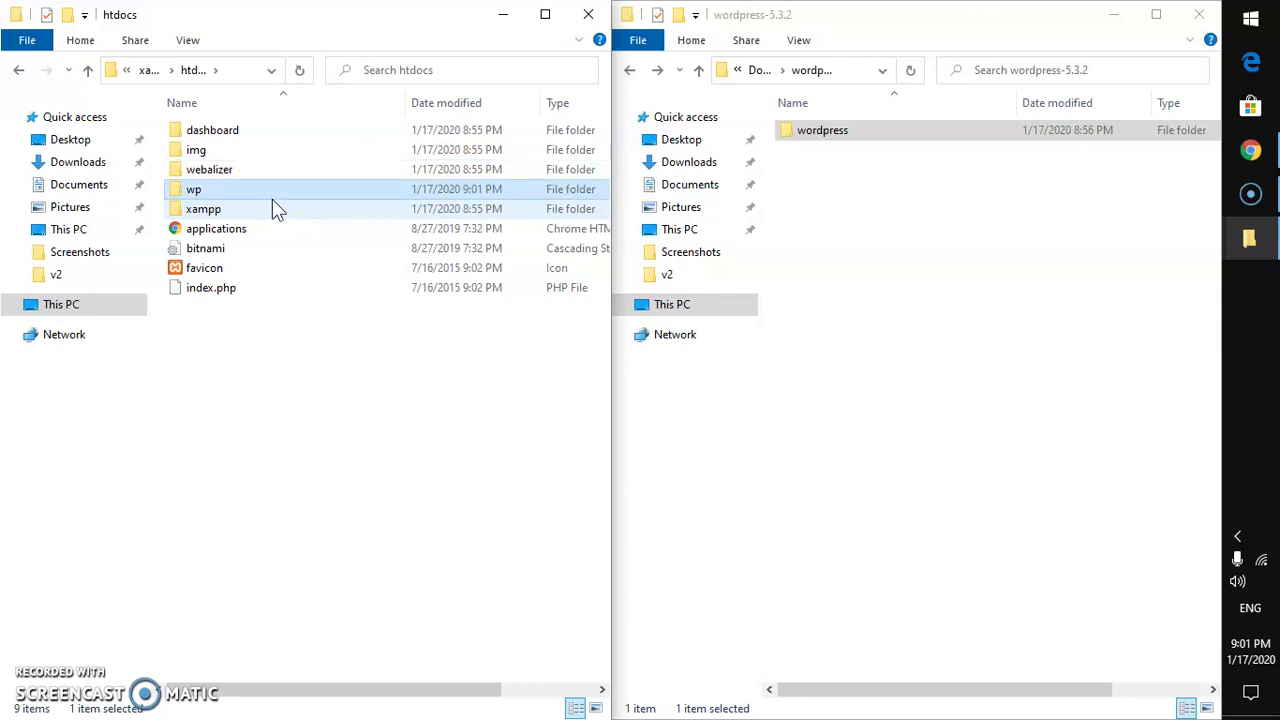
{"action": "key", "text": "Return"}
Move all files and folders from the extracted wordpress folder into htdocs\wp, and minimize the wp window.
{"action": "double_click", "coordinate": [834, 134]}
{"action": "left_click_drag", "start_coordinate": [845, 503], "coordinate": [833, 135]}
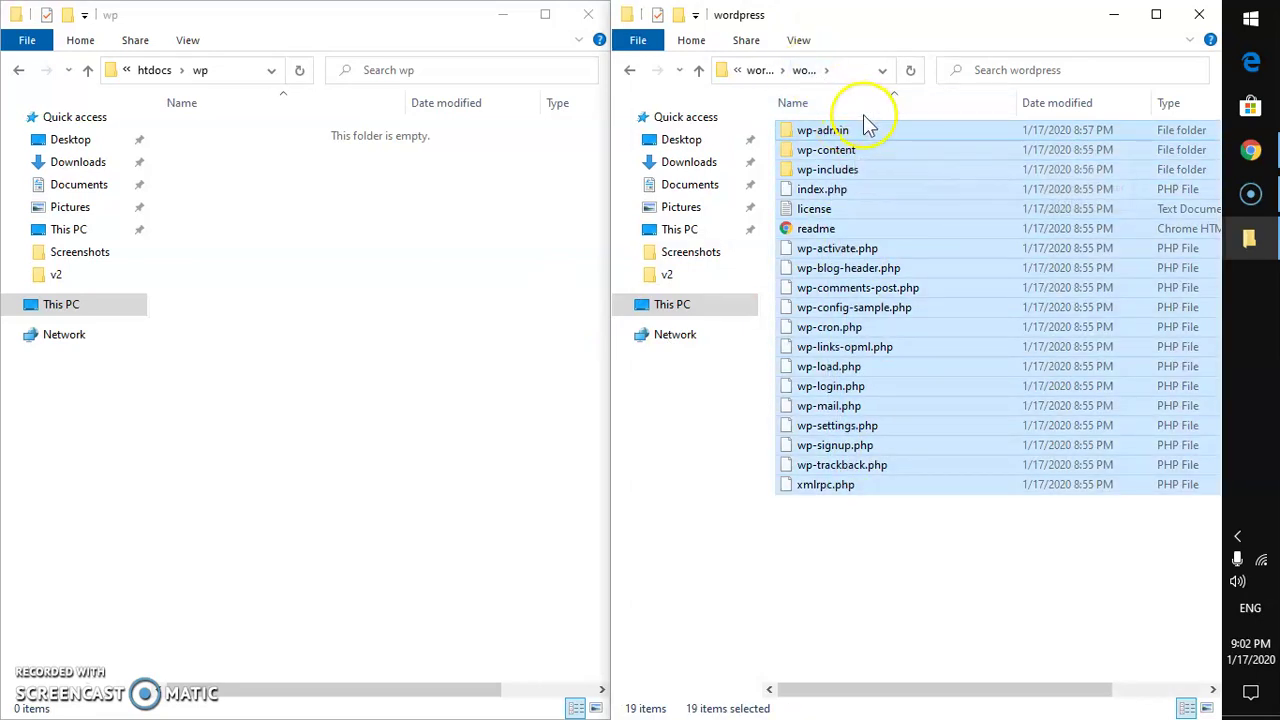
{"action": "left_click_drag", "start_coordinate": [877, 131], "coordinate": [258, 276]}
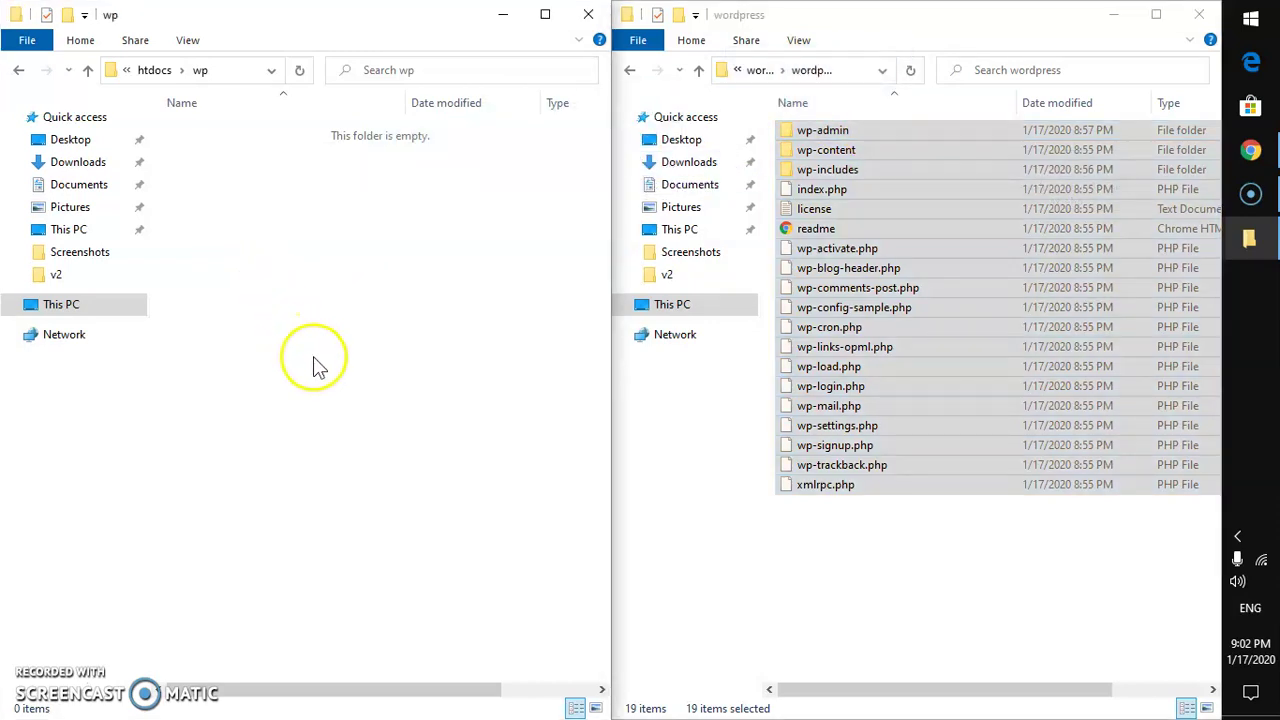
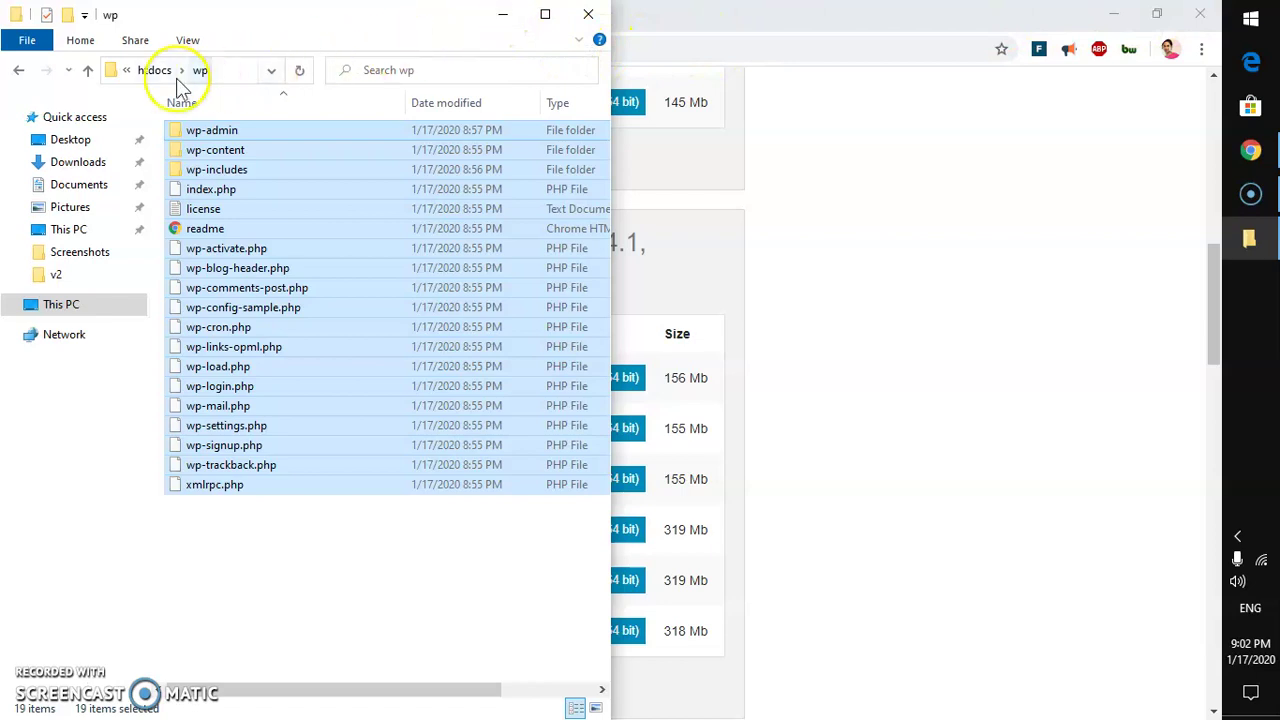
{"action": "left_click", "coordinate": [503, 14]}
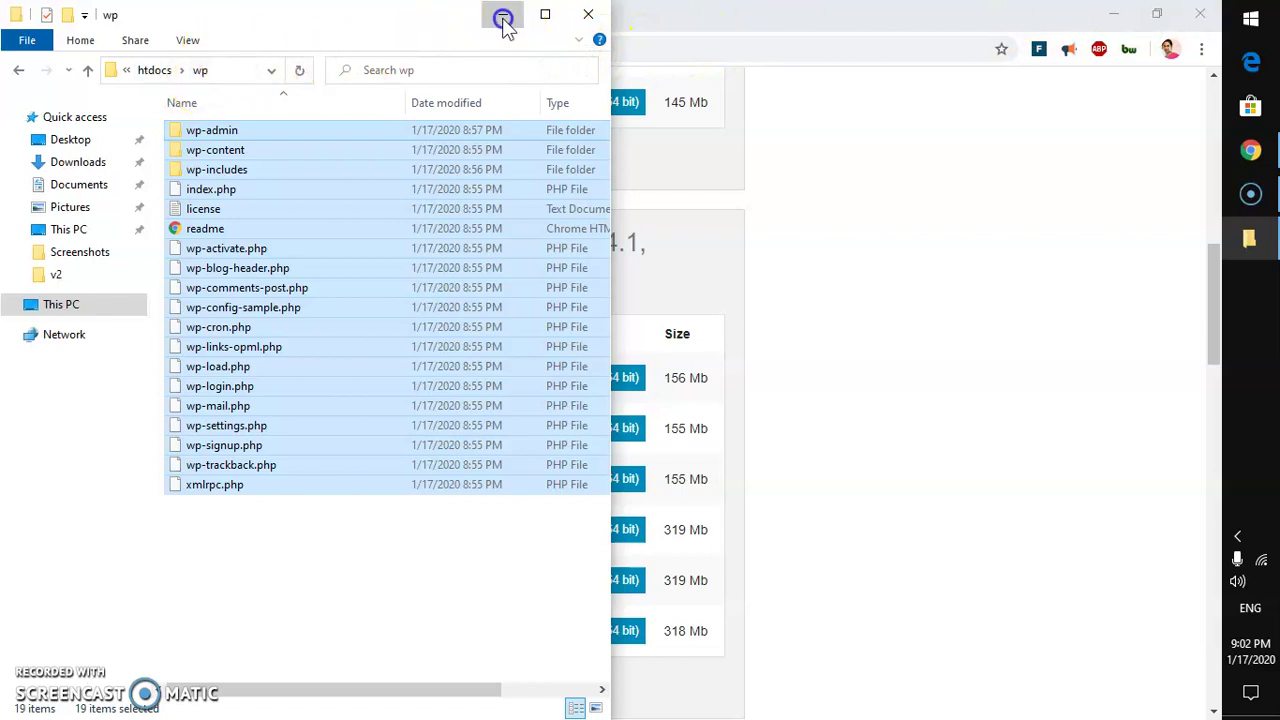
Switch to Chrome and load localhost/wp in a new browser tab.
{"action": "left_click", "coordinate": [308, 17]}
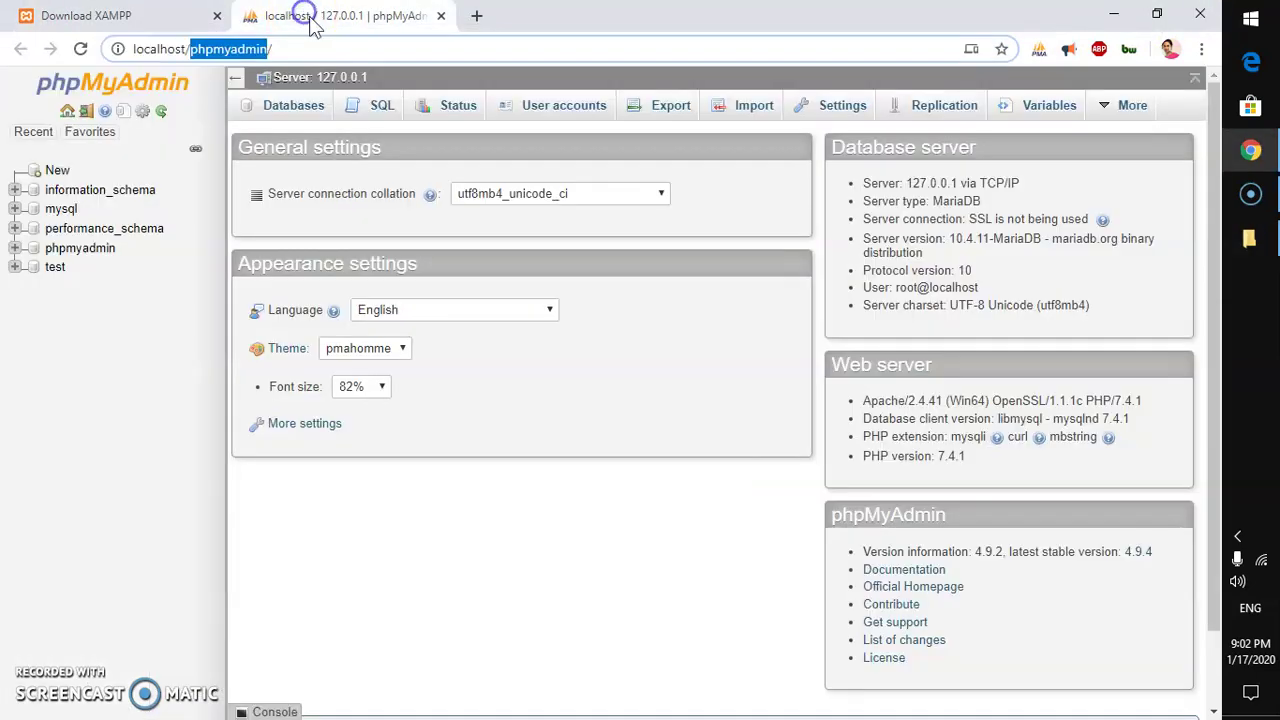
{"action": "left_click", "coordinate": [476, 16]}
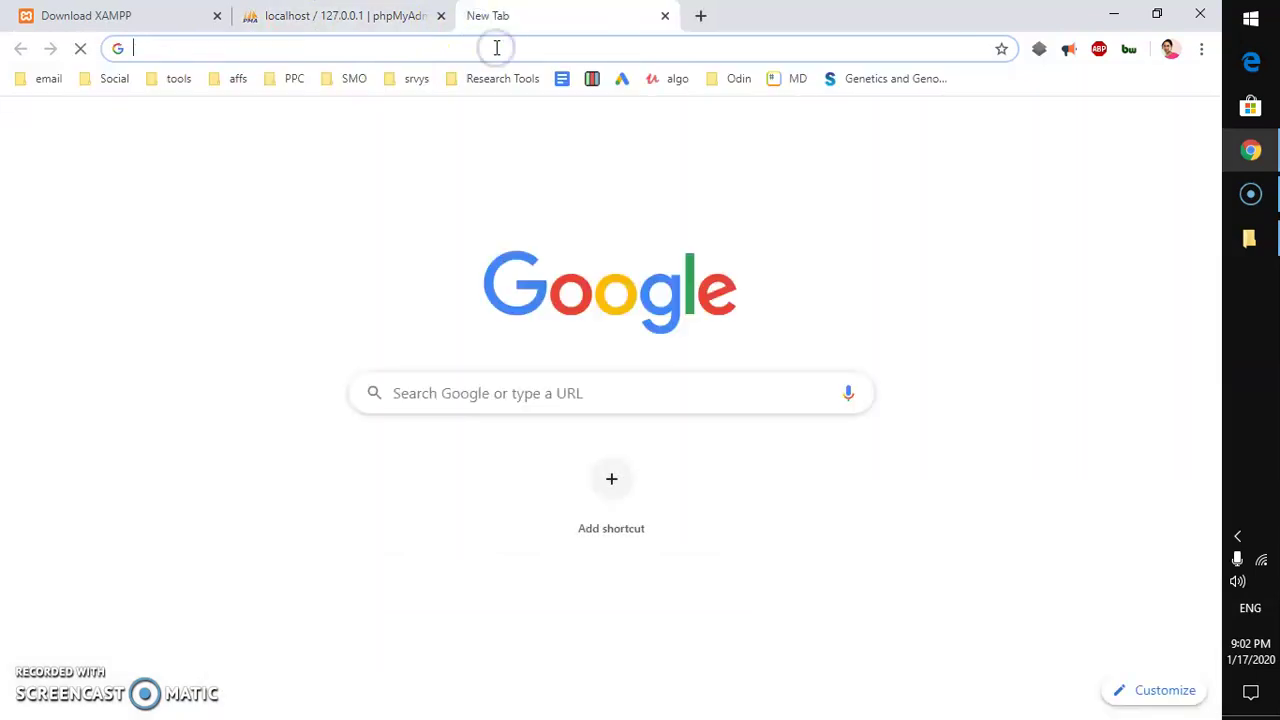
{"action": "type", "text": "localhost"}
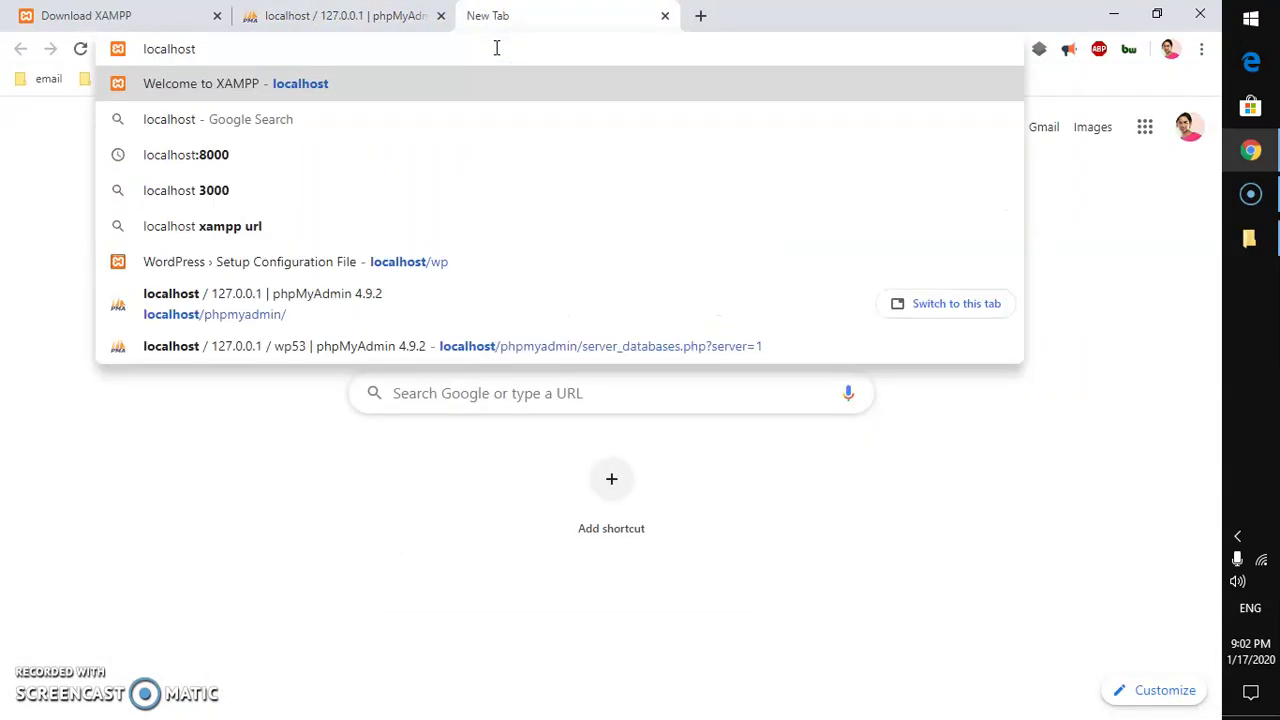
{"action": "type", "text": "/wp"}
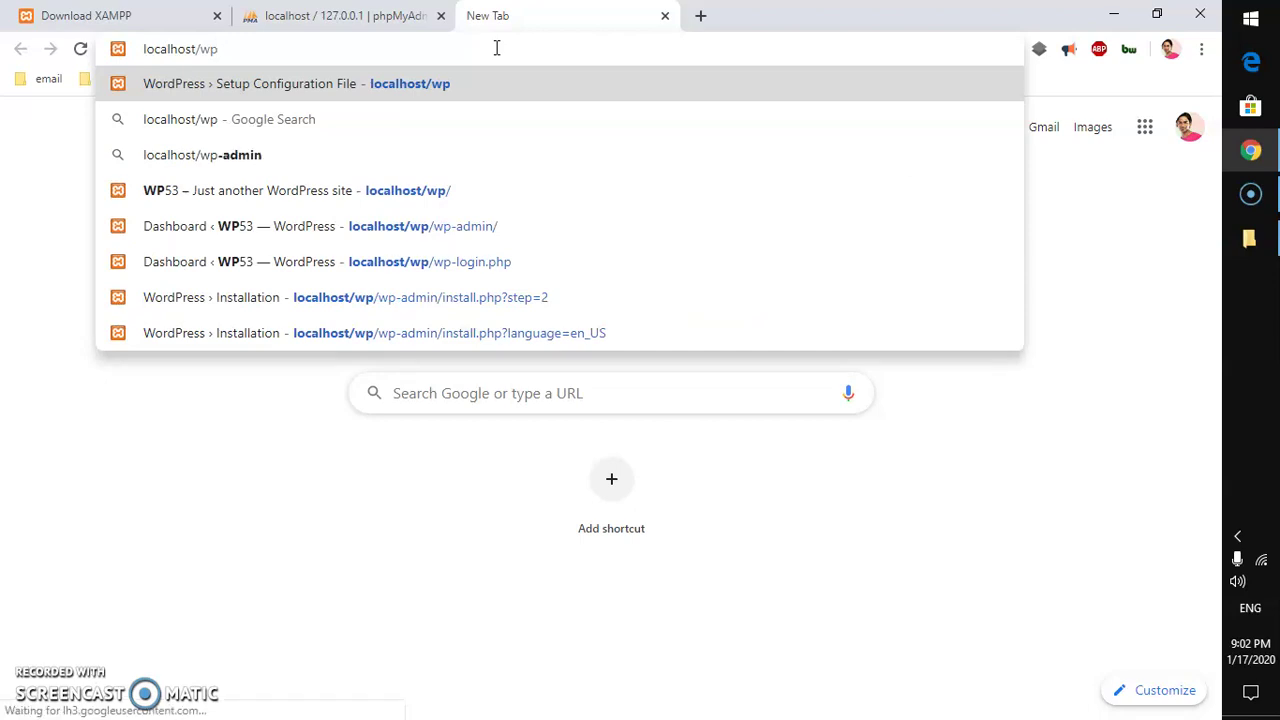
{"action": "key", "text": "Return"}
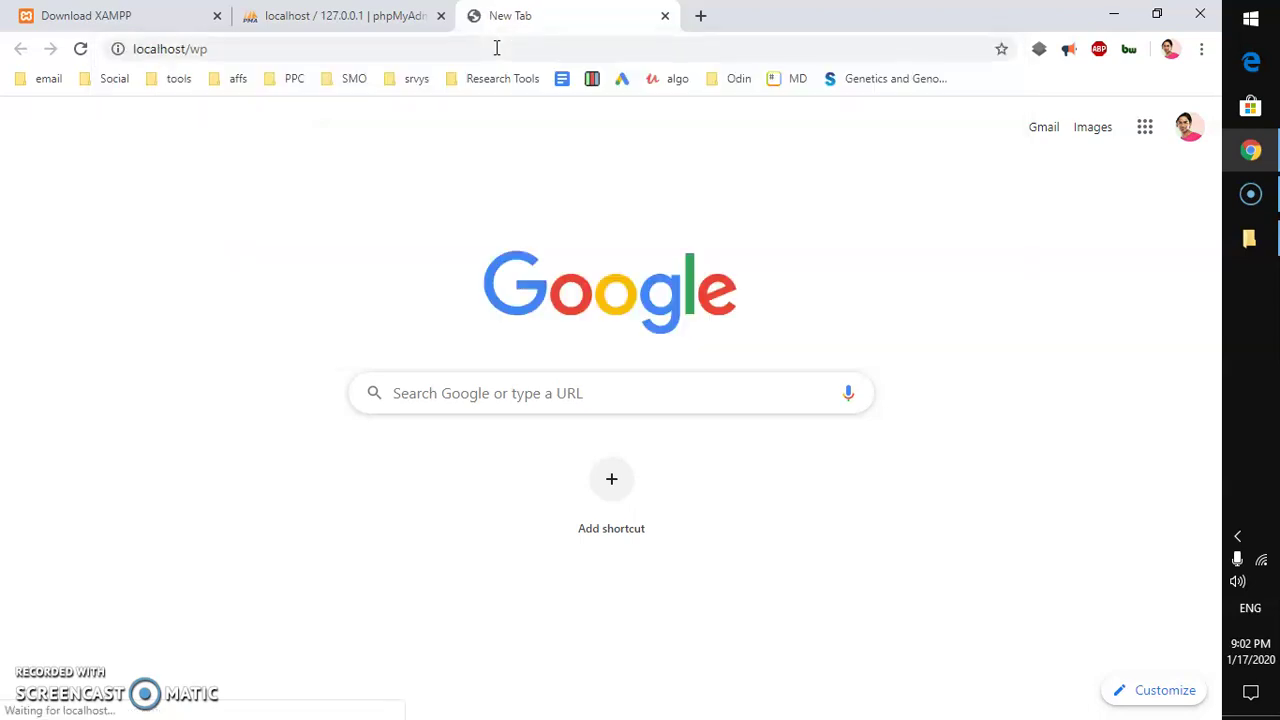
Enter the localhost/wp address again in the same tab to reload the WordPress site.
{"action": "left_click", "coordinate": [571, 49]}
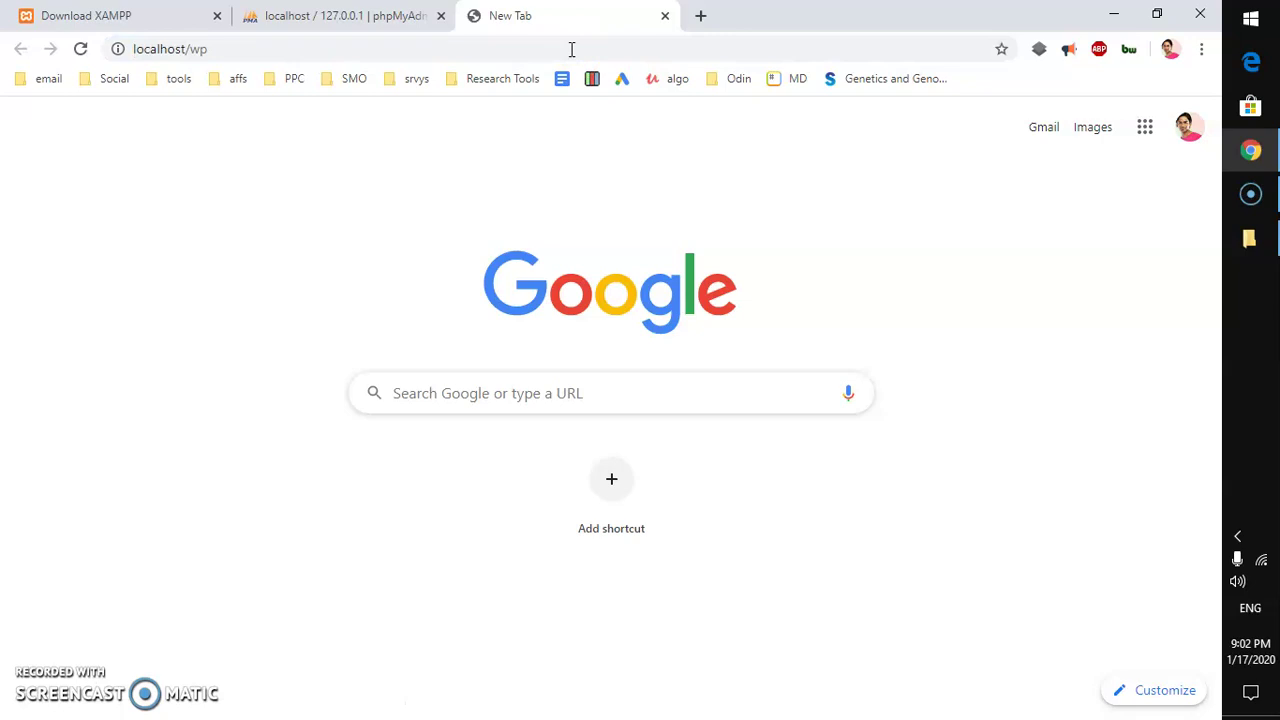
{"action": "left_click", "coordinate": [513, 41]}
{"action": "left_click", "coordinate": [513, 41]}
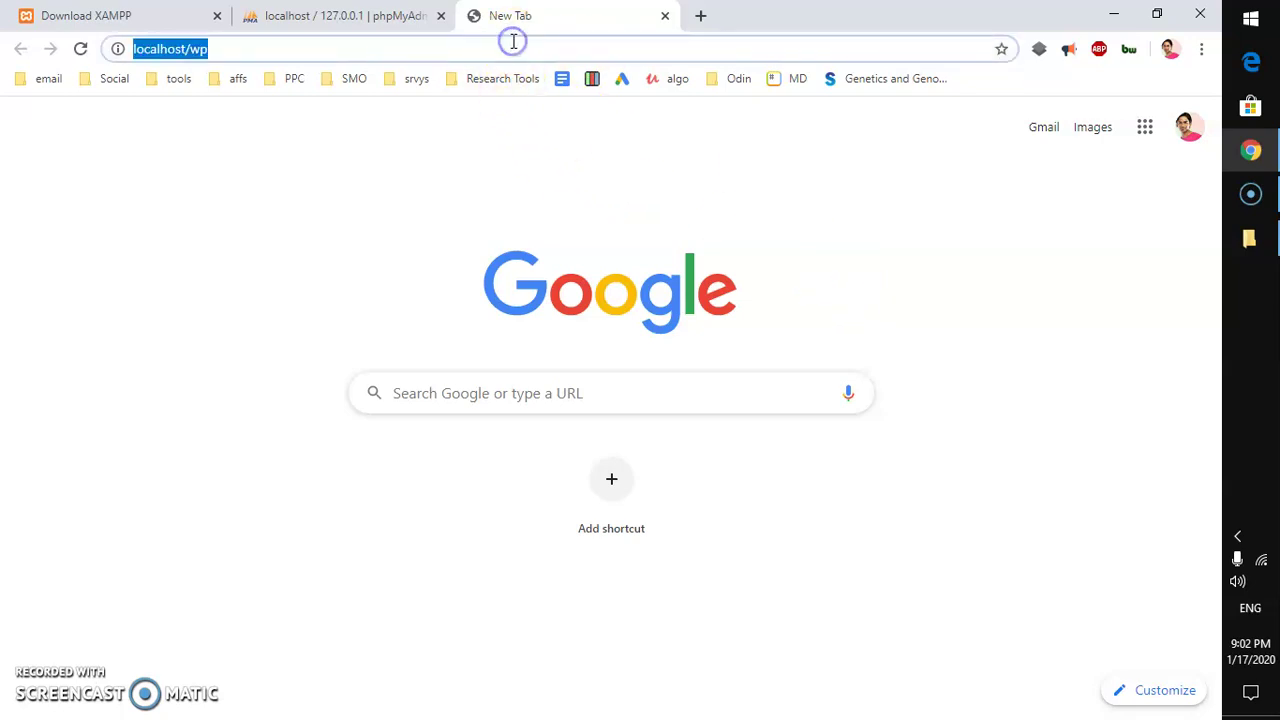
{"action": "left_click", "coordinate": [513, 41]}
{"action": "key", "text": "Return"}
{"action": "left_click", "coordinate": [513, 41]}
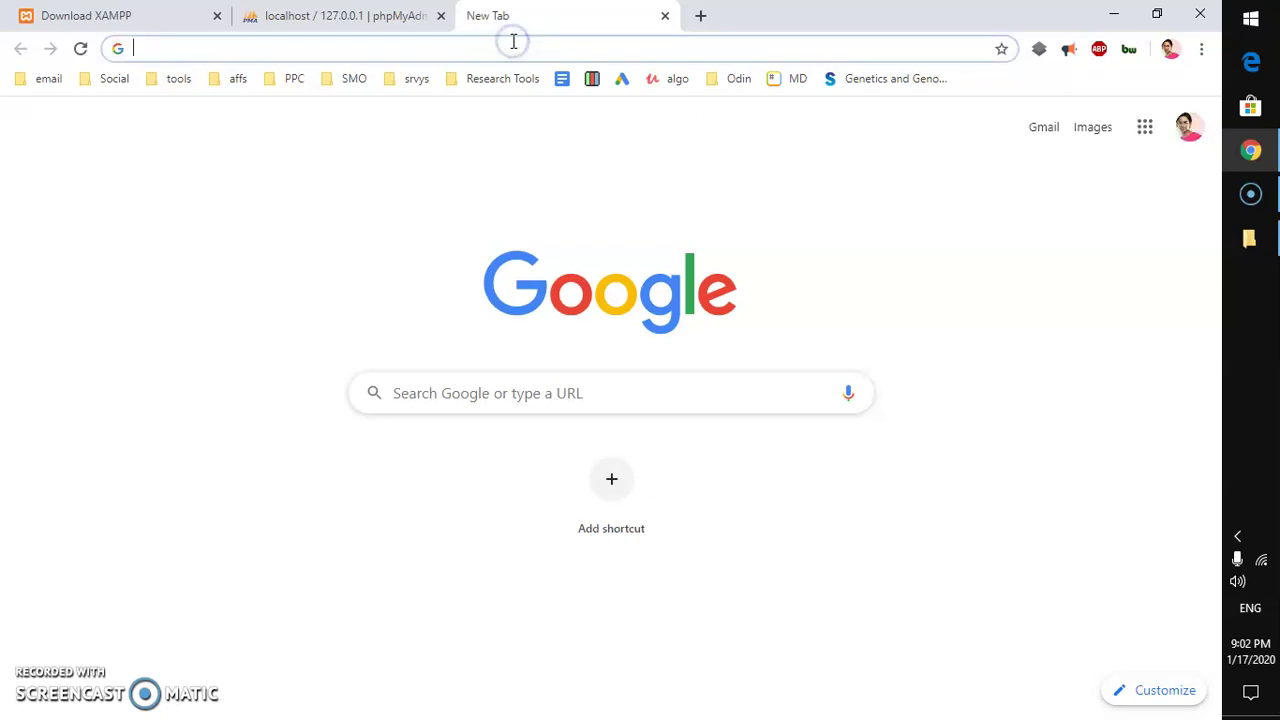
{"action": "type", "text": "localhost"}
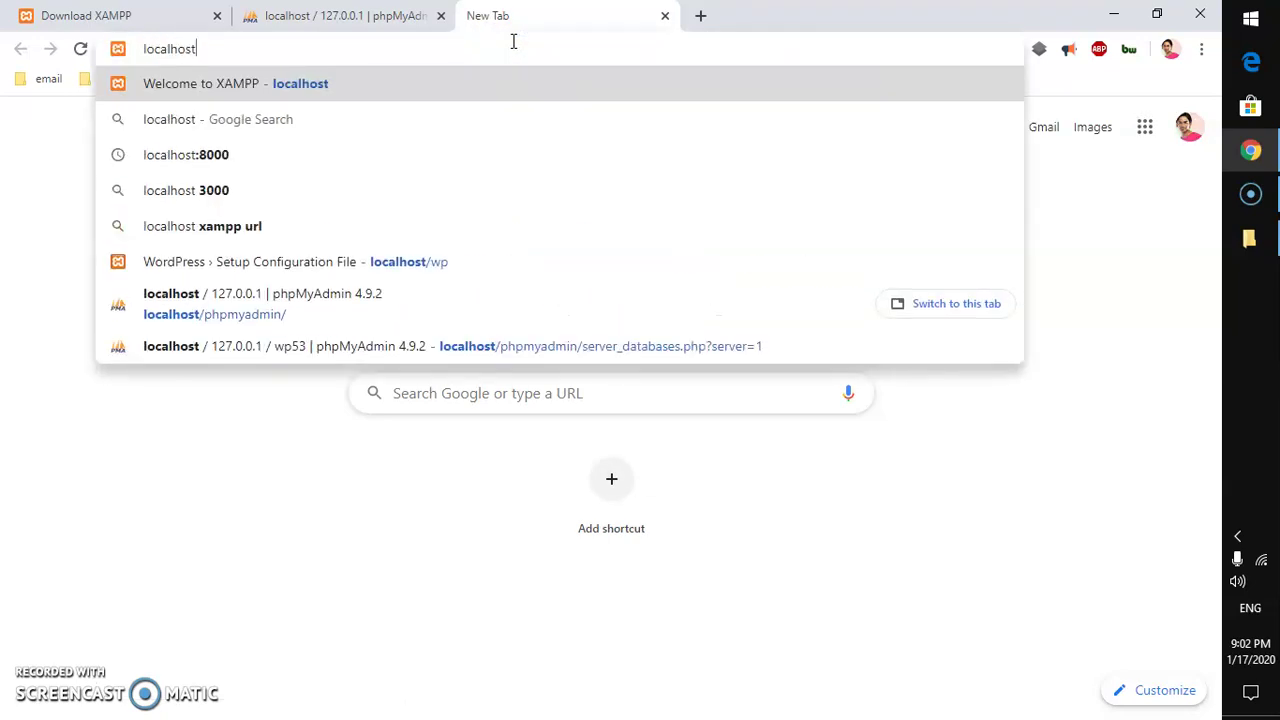
{"action": "type", "text": "/wp"}
{"action": "key", "text": "Return"}
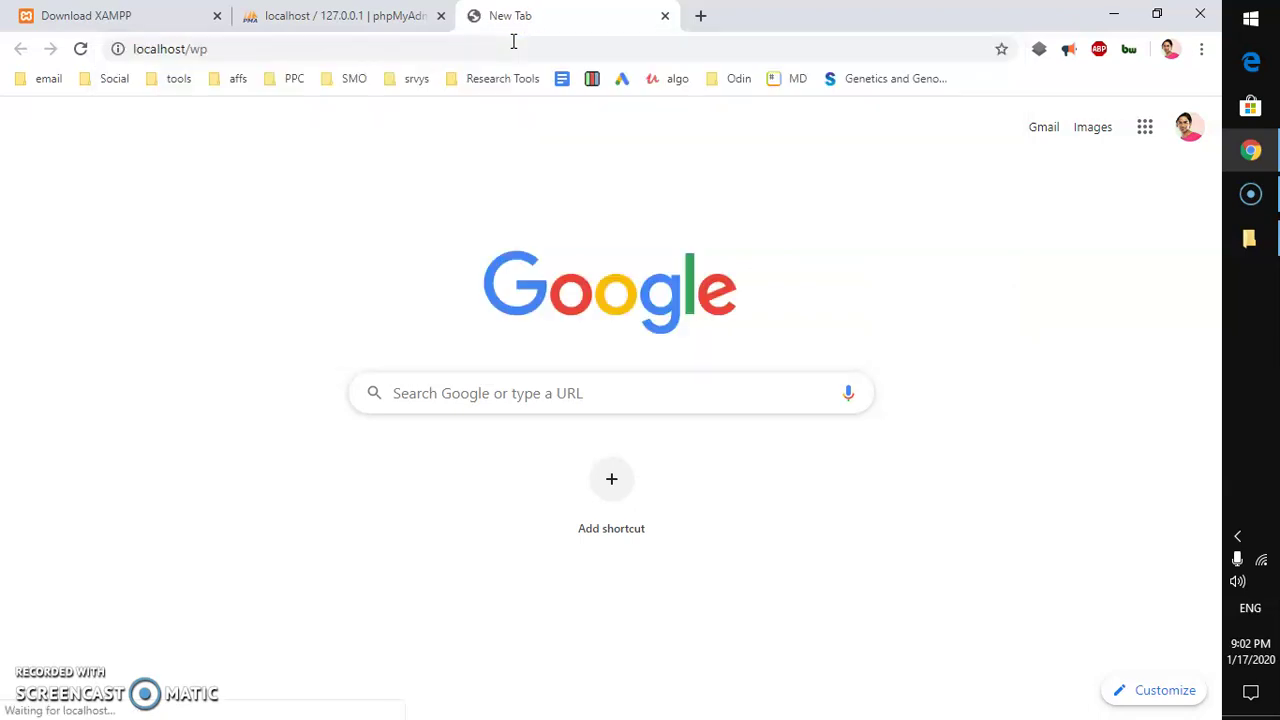
Close the Download XAMPP browser tab and return to the tab loading localhost/wp.
{"action": "left_click", "coordinate": [166, 22]}
{"action": "left_click", "coordinate": [216, 18]}
{"action": "left_click", "coordinate": [320, 20]}
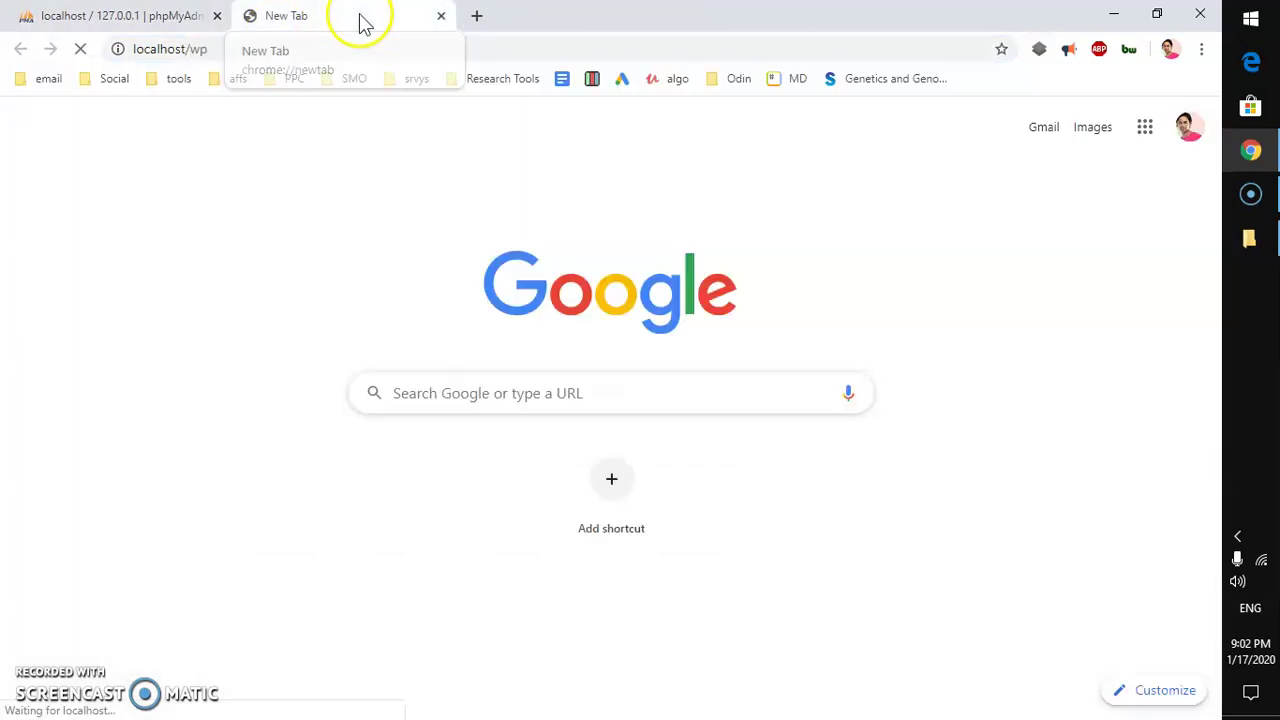
{"action": "left_click", "coordinate": [345, 50]}
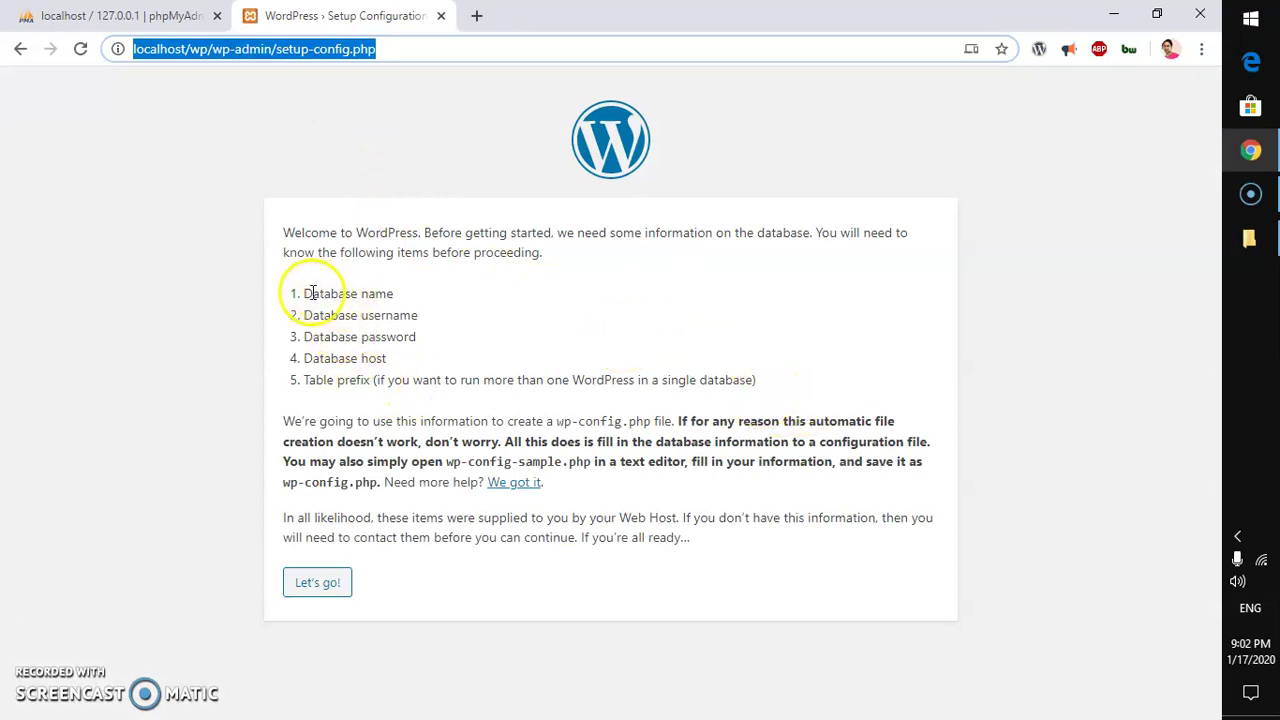
Examine the list of database details that the WordPress setup page requires, from database name to table prefix.
{"action": "left_click_drag", "start_coordinate": [306, 293], "coordinate": [457, 300]}
{"action": "left_click_drag", "start_coordinate": [302, 316], "coordinate": [458, 340]}
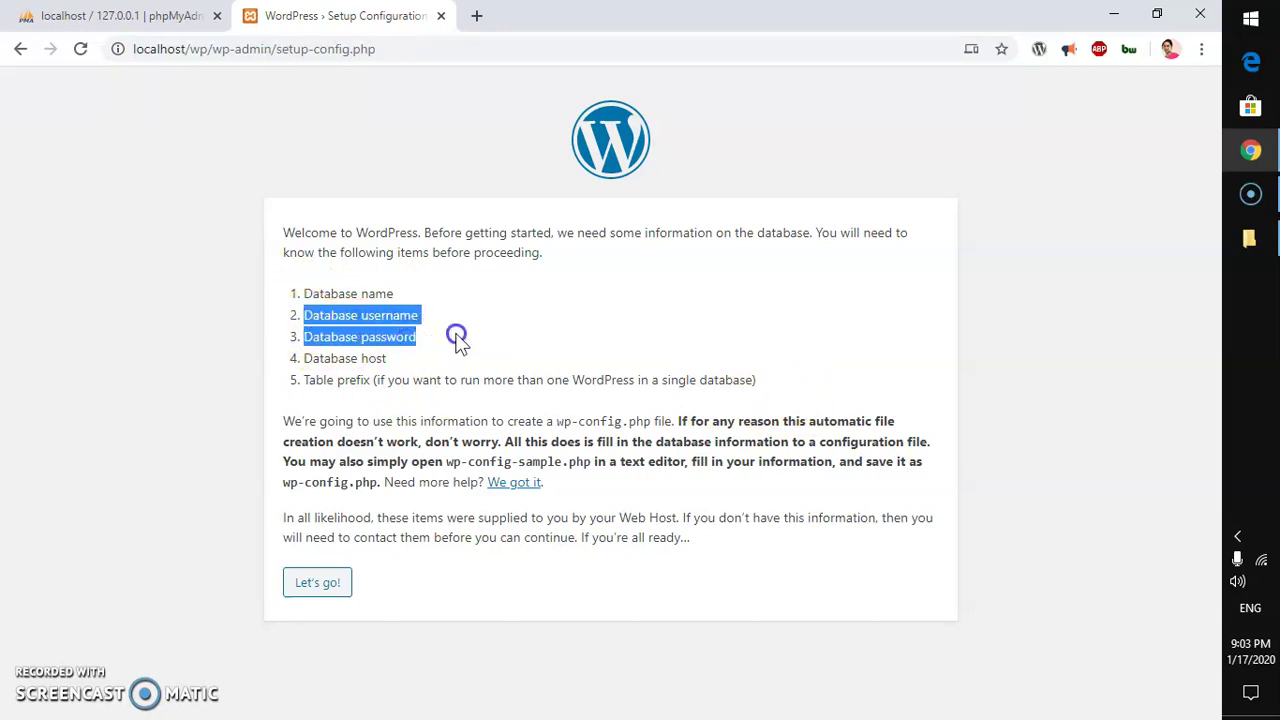
{"action": "left_click", "coordinate": [286, 357]}
{"action": "left_click_drag", "start_coordinate": [309, 360], "coordinate": [448, 358]}
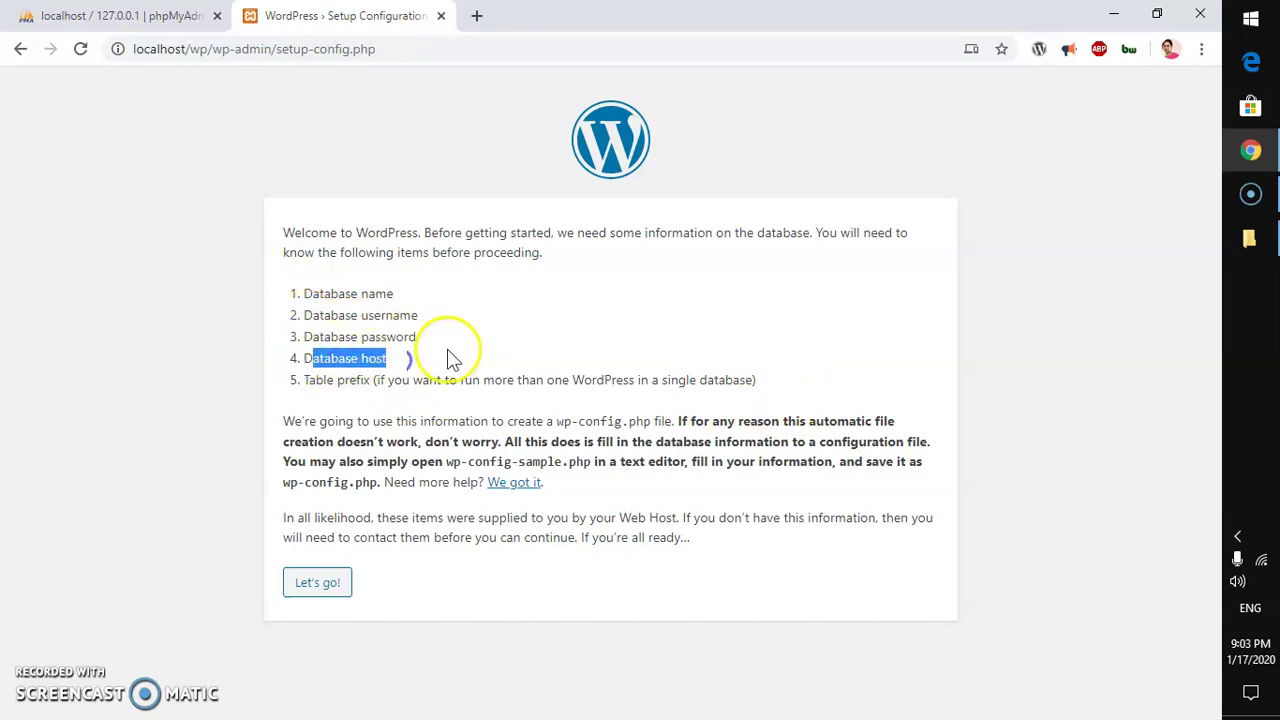
{"action": "left_click_drag", "start_coordinate": [310, 380], "coordinate": [618, 380]}
{"action": "left_click", "coordinate": [652, 372]}
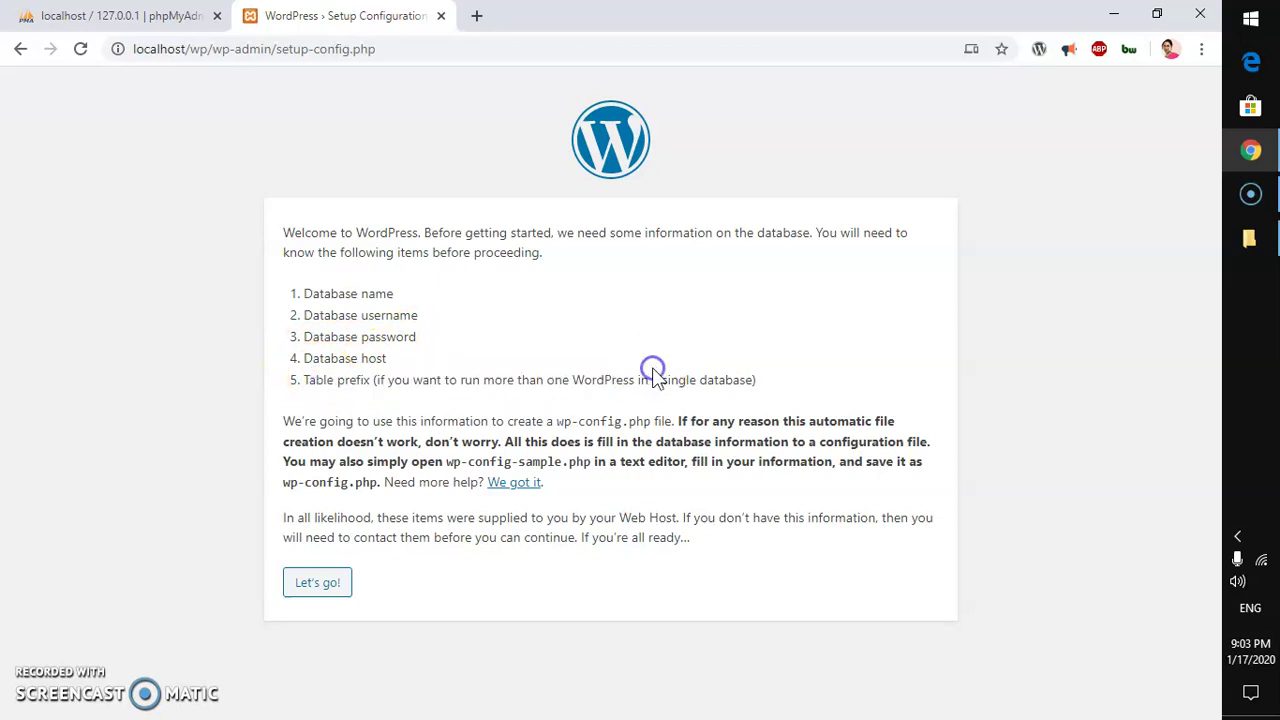
Switch to the phpMyAdmin tab and reload it from the address localhost/phpmyadmin.
{"action": "left_click", "coordinate": [153, 22]}
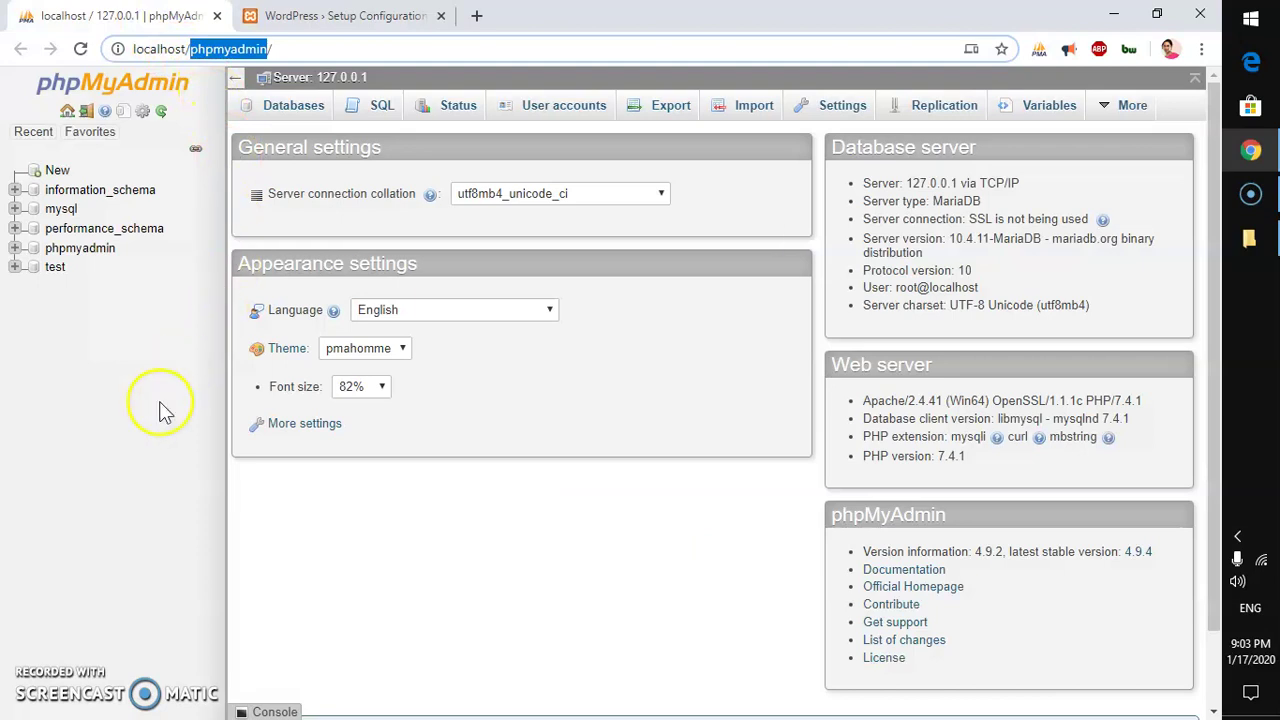
{"action": "left_click", "coordinate": [134, 450]}
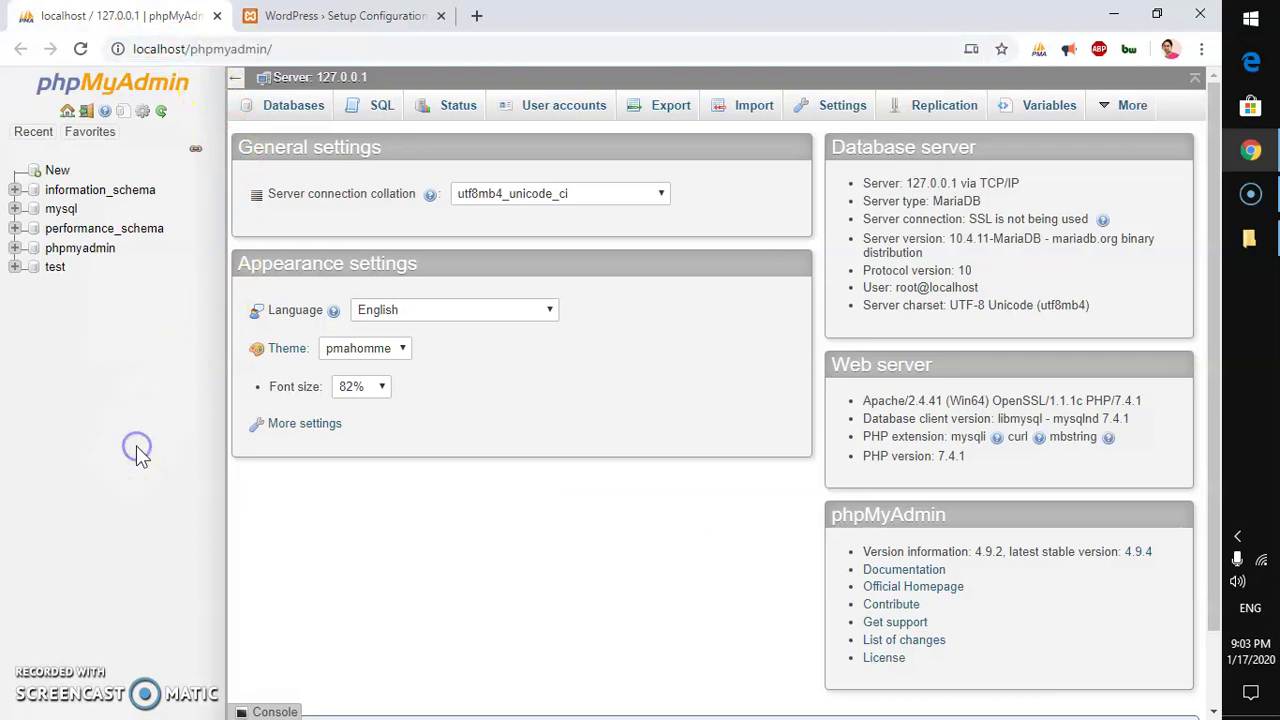
{"action": "left_click", "coordinate": [158, 55]}
{"action": "key", "text": "BackSpace"}
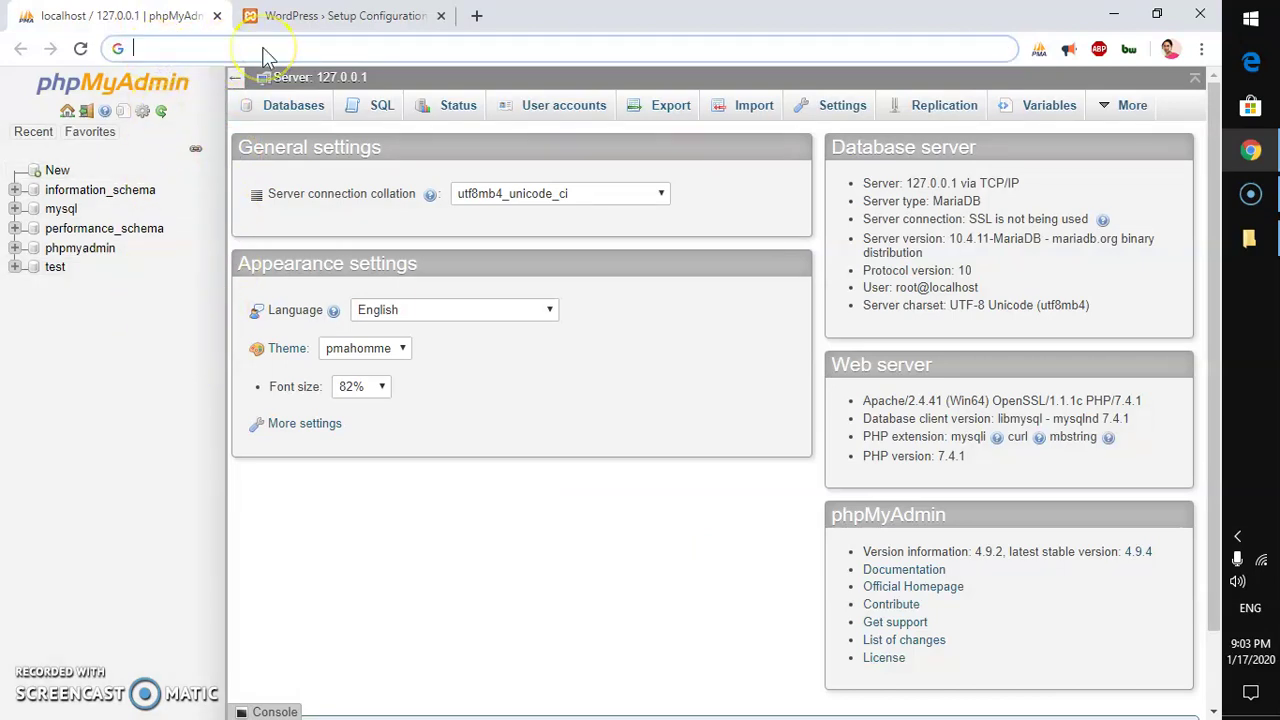
{"action": "type", "text": "localhost"}
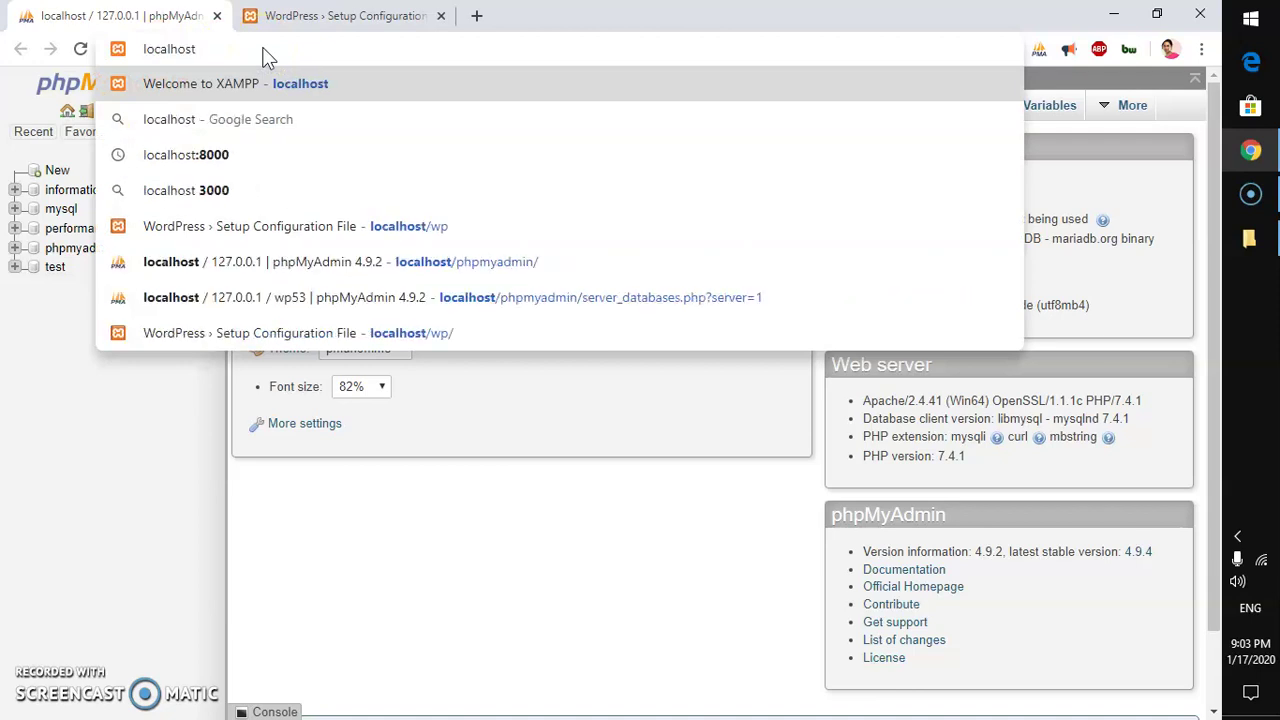
{"action": "type", "text": "/phpm"}
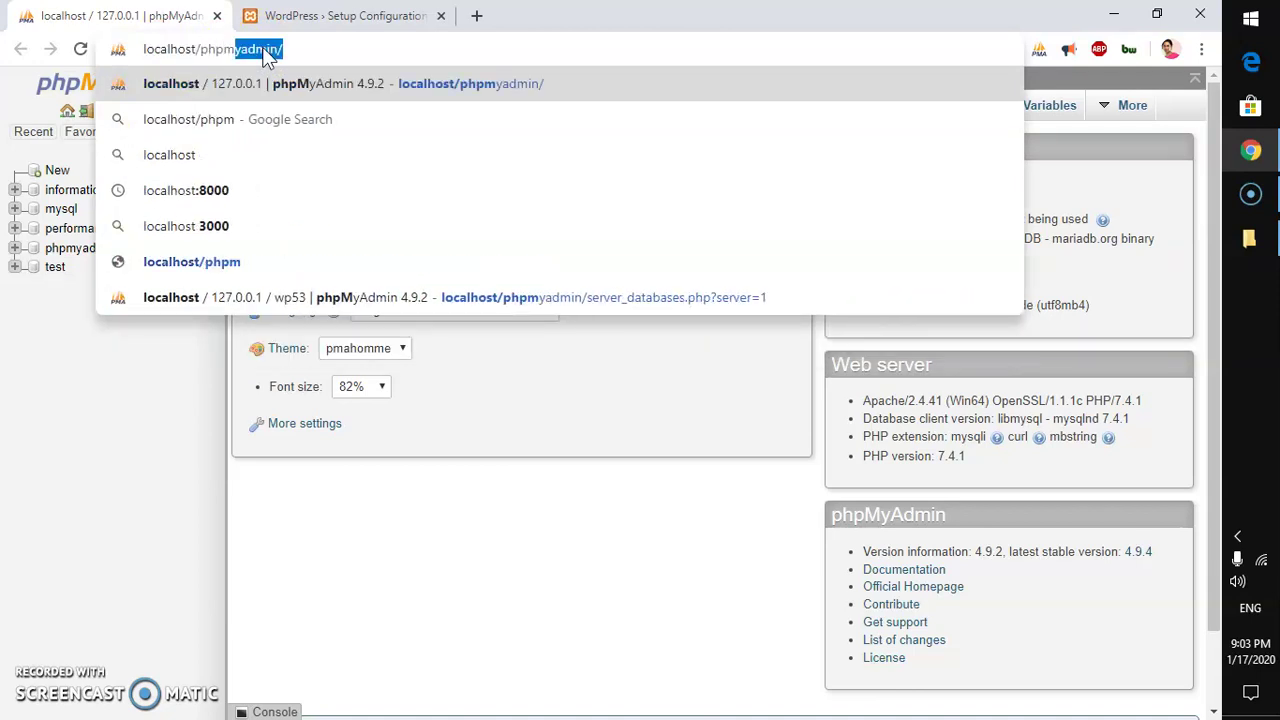
{"action": "type", "text": "yadmin"}
{"action": "key", "text": "Return"}
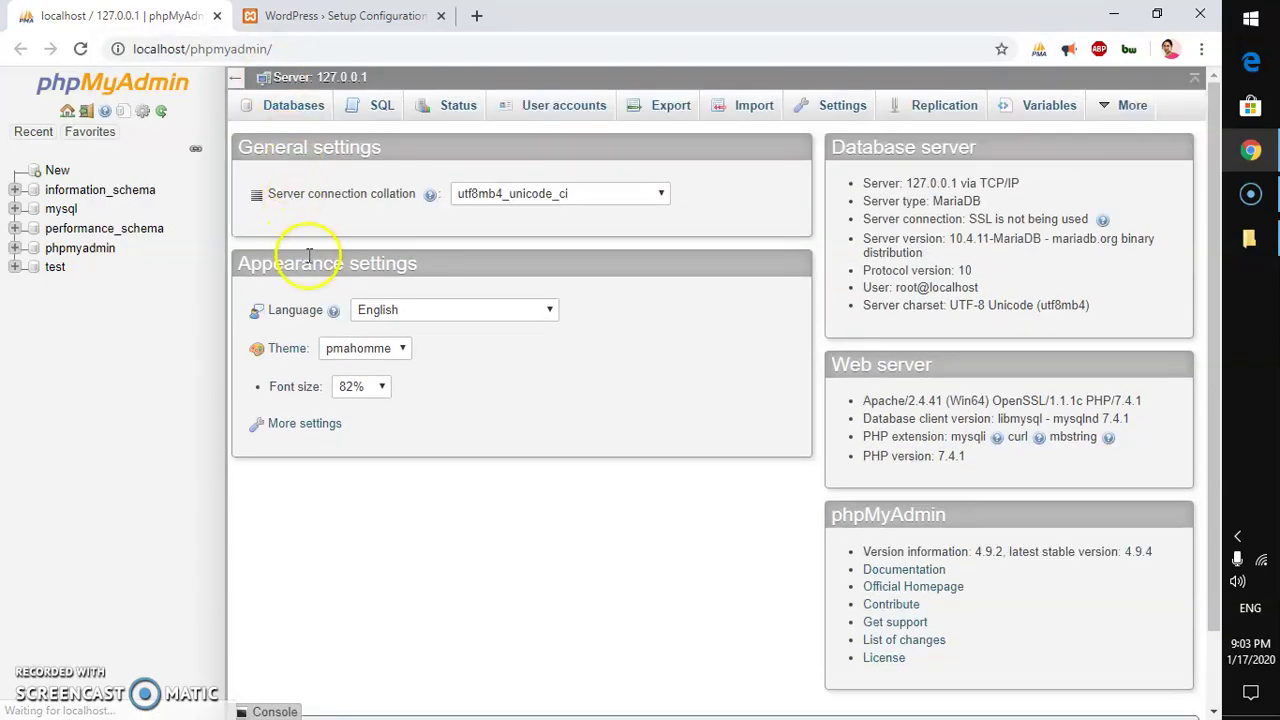
Create a new database named wp53, with the collation choice set to the generic Collation entry.
{"action": "left_click", "coordinate": [60, 172]}
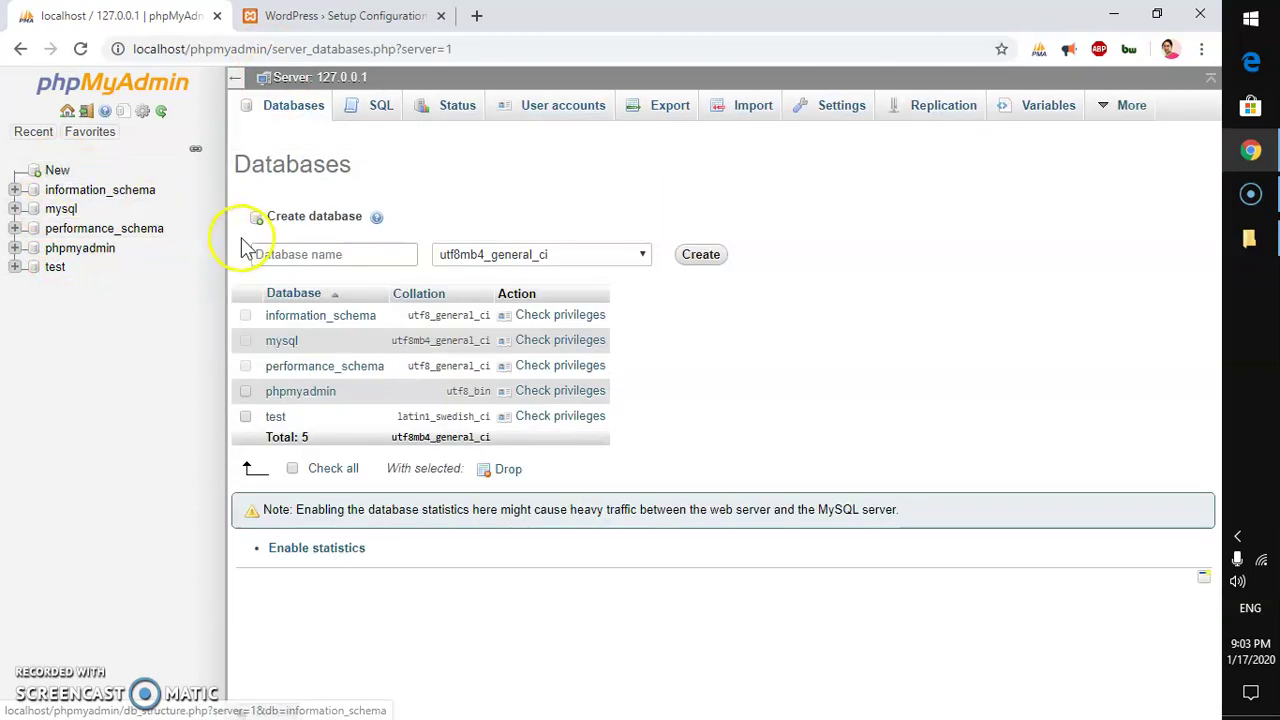
{"action": "left_click", "coordinate": [286, 250]}
{"action": "type", "text": "wp53"}
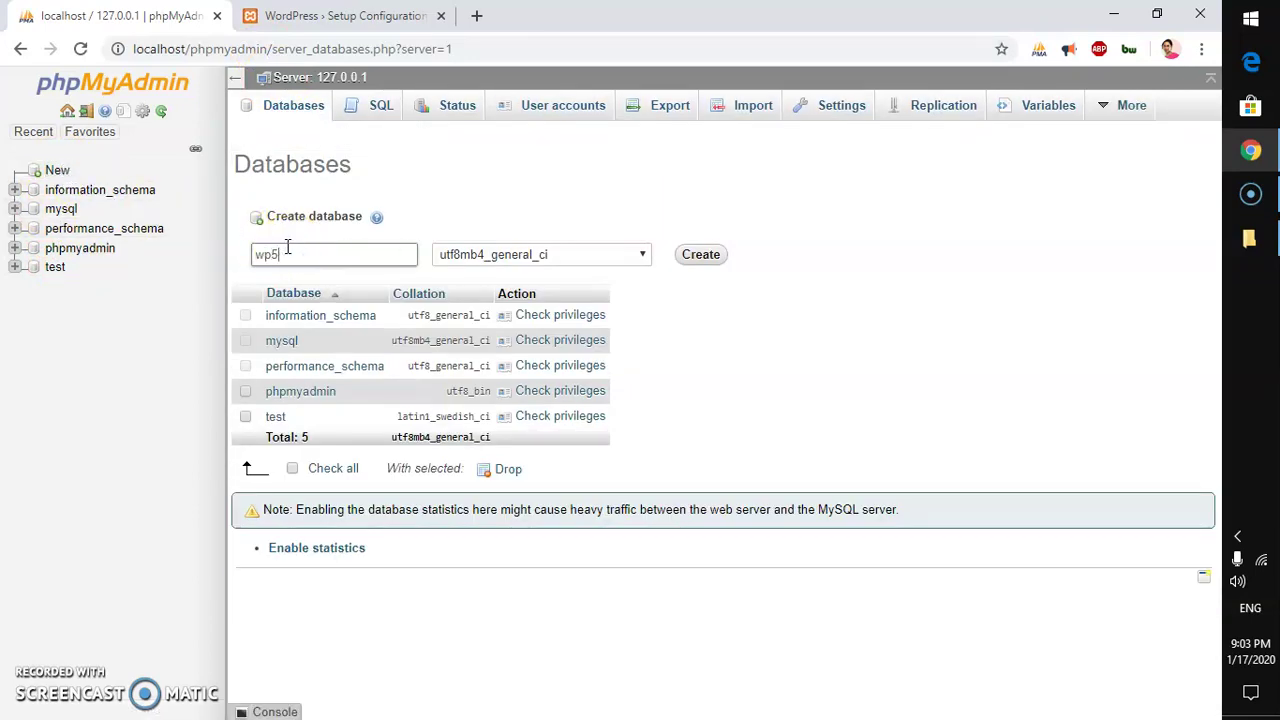
{"action": "left_click", "coordinate": [643, 254]}
{"action": "scroll", "coordinate": [595, 340], "scroll_direction": "up", "scroll_amount": 15}
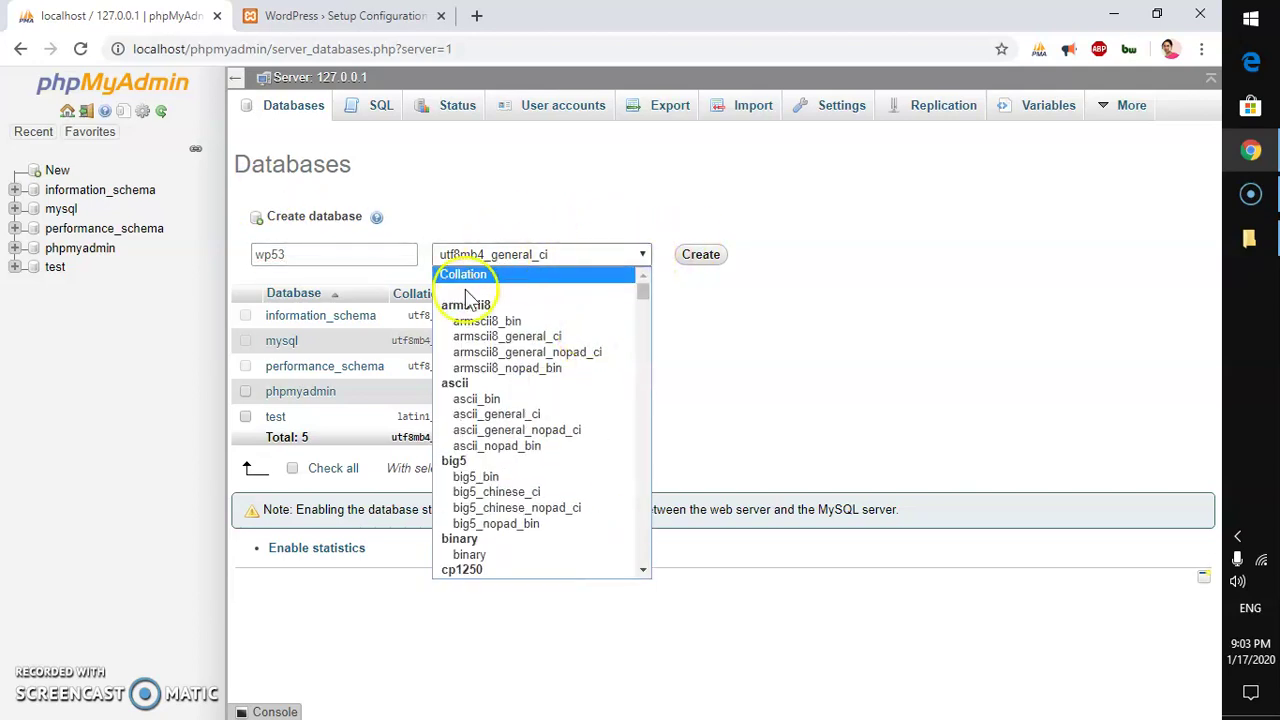
{"action": "left_click", "coordinate": [477, 283]}
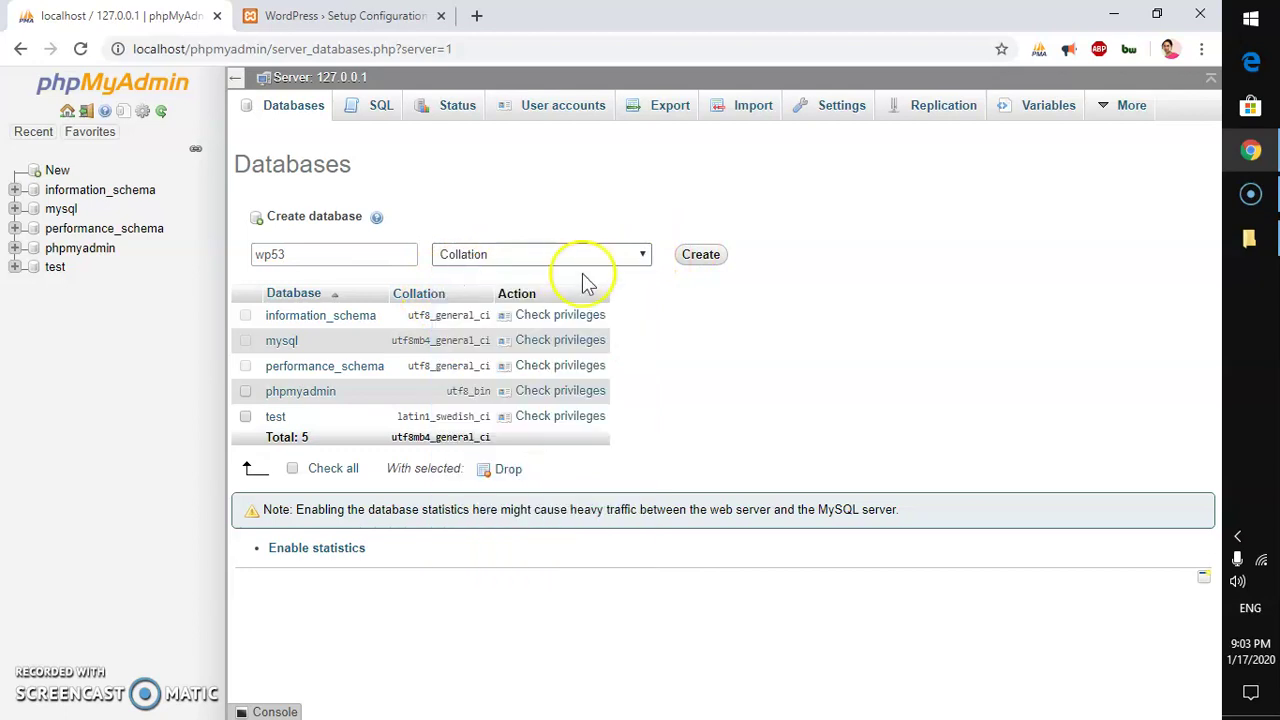
{"action": "left_click", "coordinate": [697, 262]}
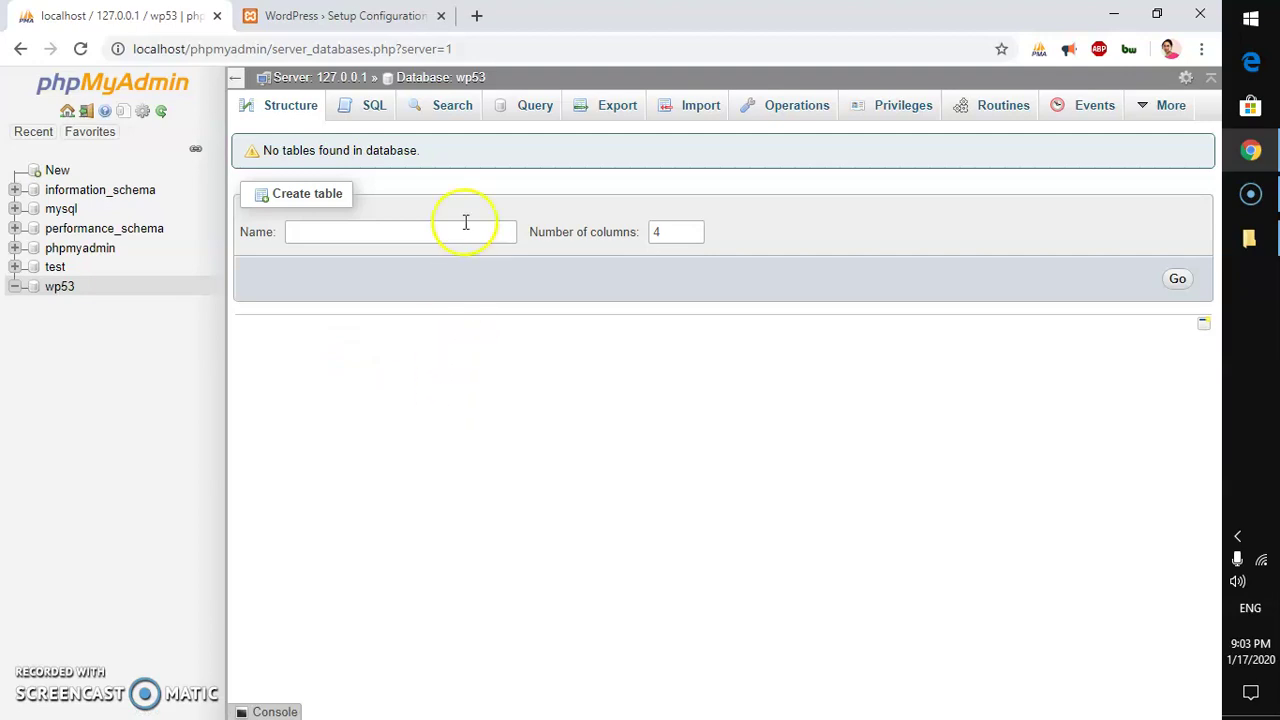
Return to the WordPress setup page, review the required database items, and continue to the database connection form.
{"action": "left_click", "coordinate": [385, 24]}
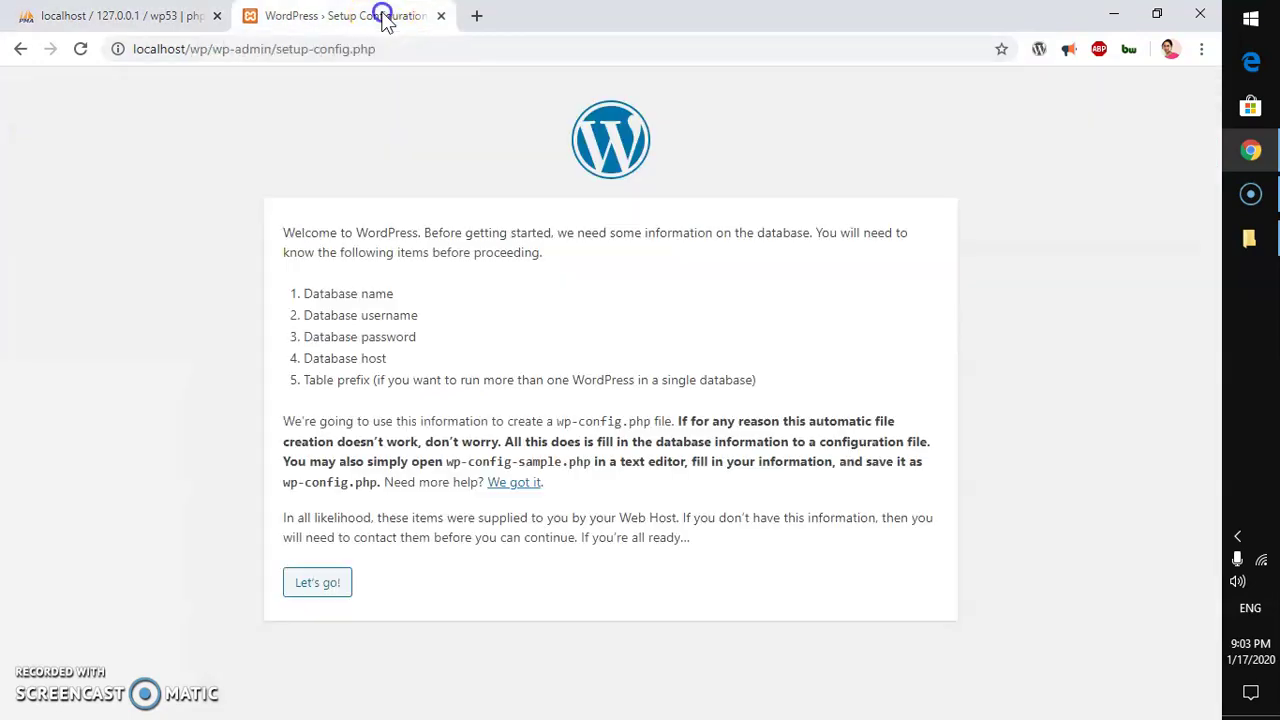
{"action": "left_click_drag", "start_coordinate": [339, 292], "coordinate": [441, 298]}
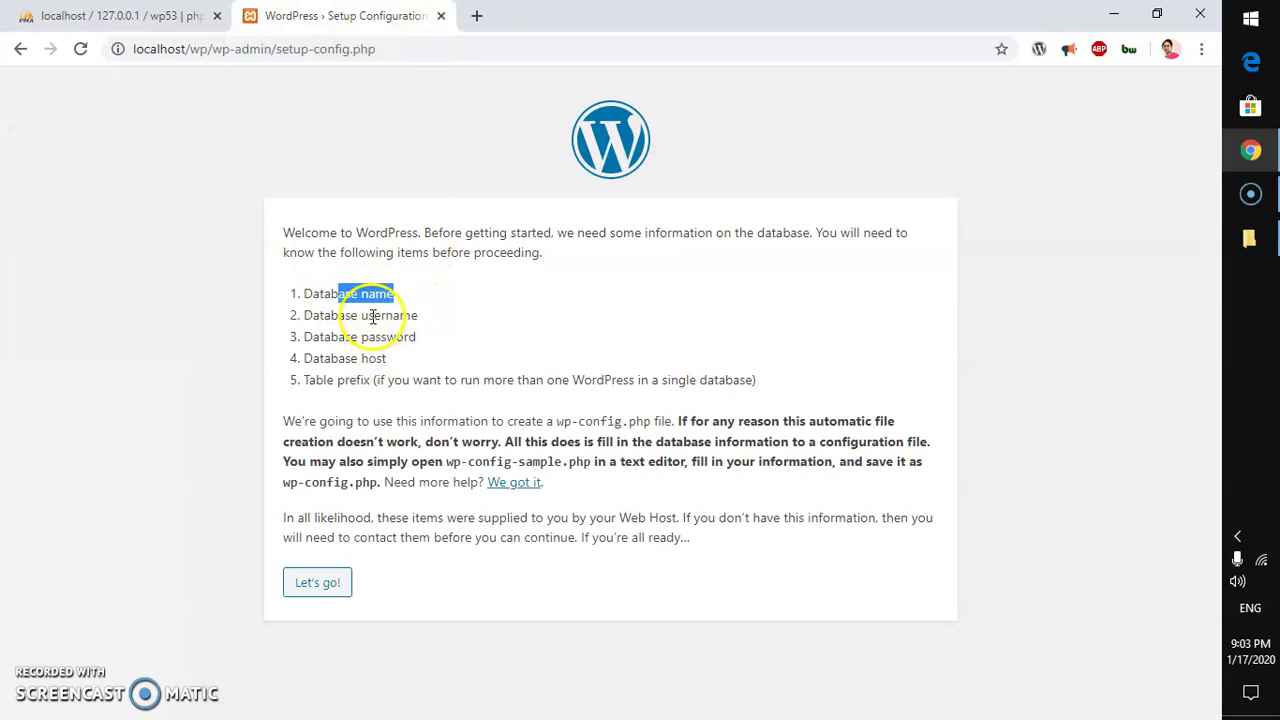
{"action": "left_click_drag", "start_coordinate": [345, 315], "coordinate": [423, 322]}
{"action": "left_click_drag", "start_coordinate": [345, 337], "coordinate": [451, 354]}
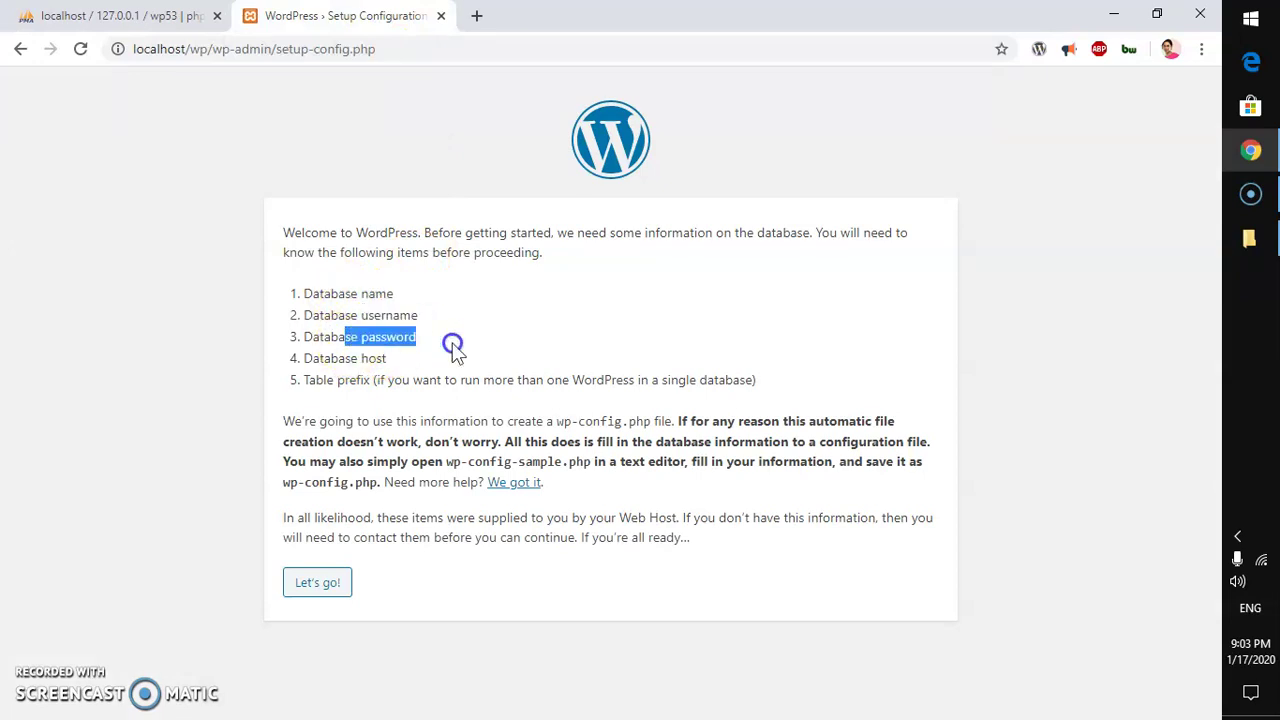
{"action": "left_click", "coordinate": [486, 349]}
{"action": "left_click_drag", "start_coordinate": [325, 358], "coordinate": [411, 363]}
{"action": "left_click", "coordinate": [502, 368]}
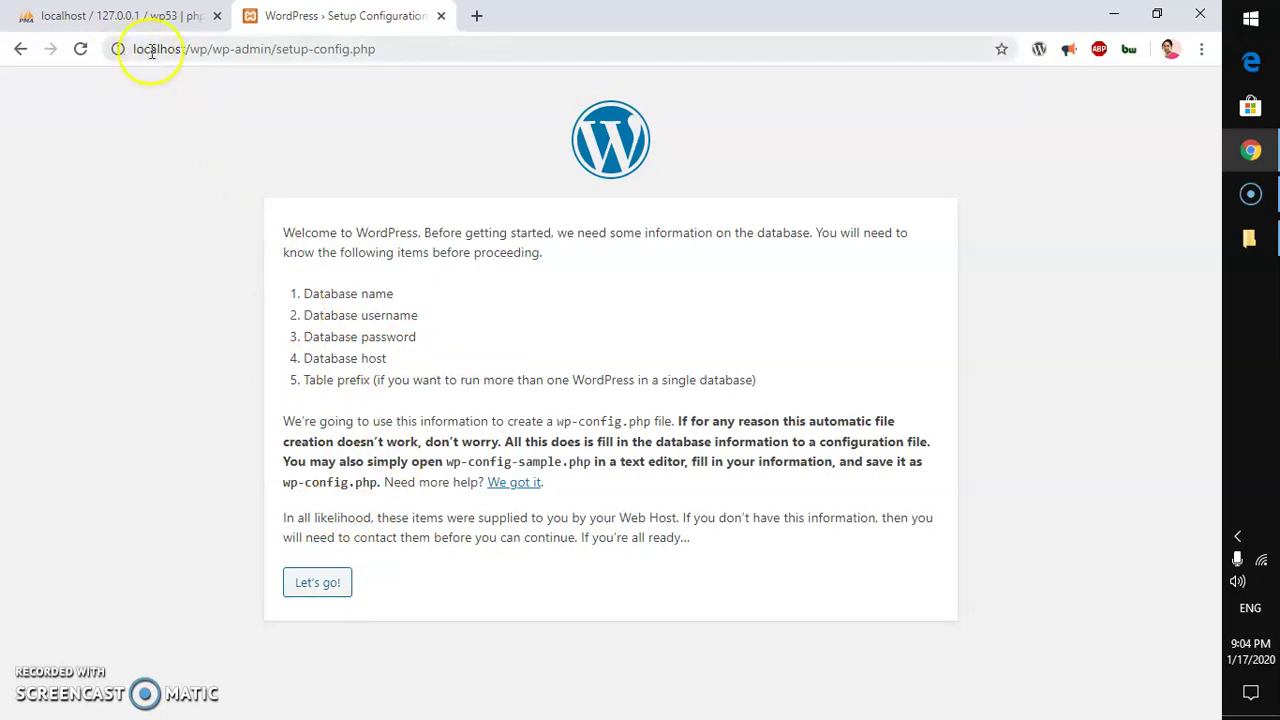
{"action": "left_click", "coordinate": [316, 583]}
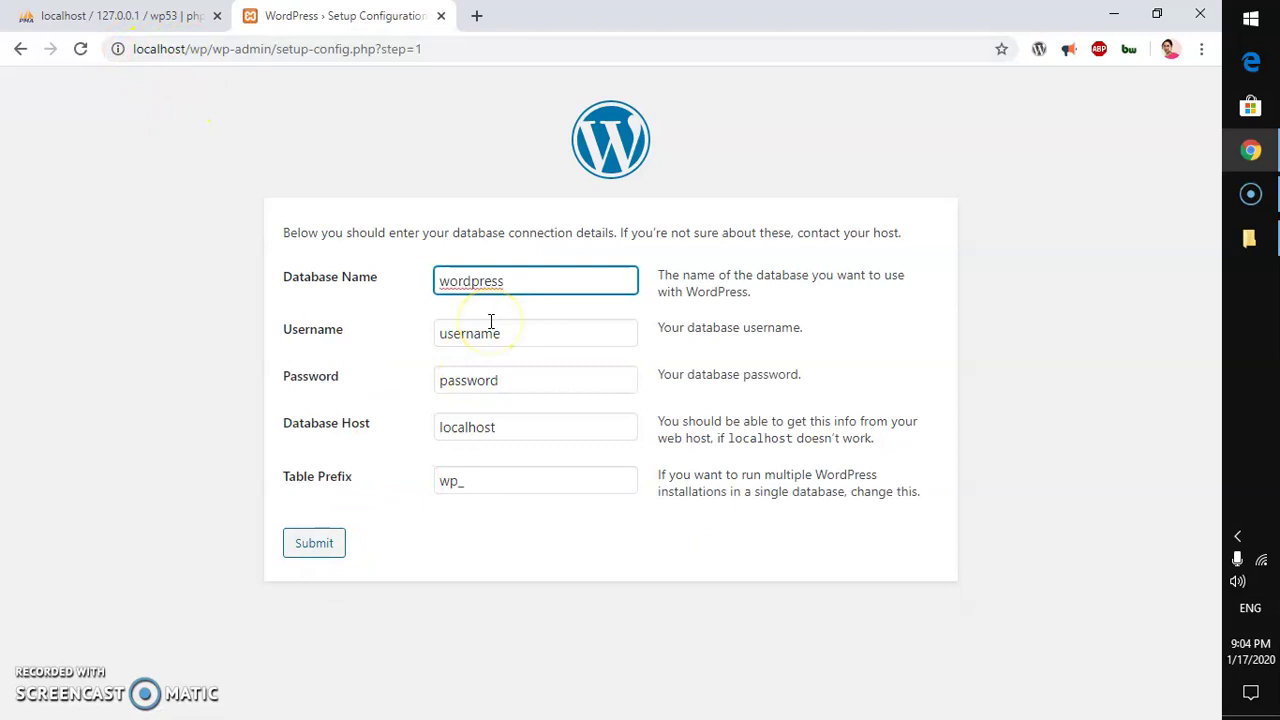
Set the database name to wp53 and the database username to root.
{"action": "key", "text": "ctrl+a"}
{"action": "key", "text": "BackSpace"}
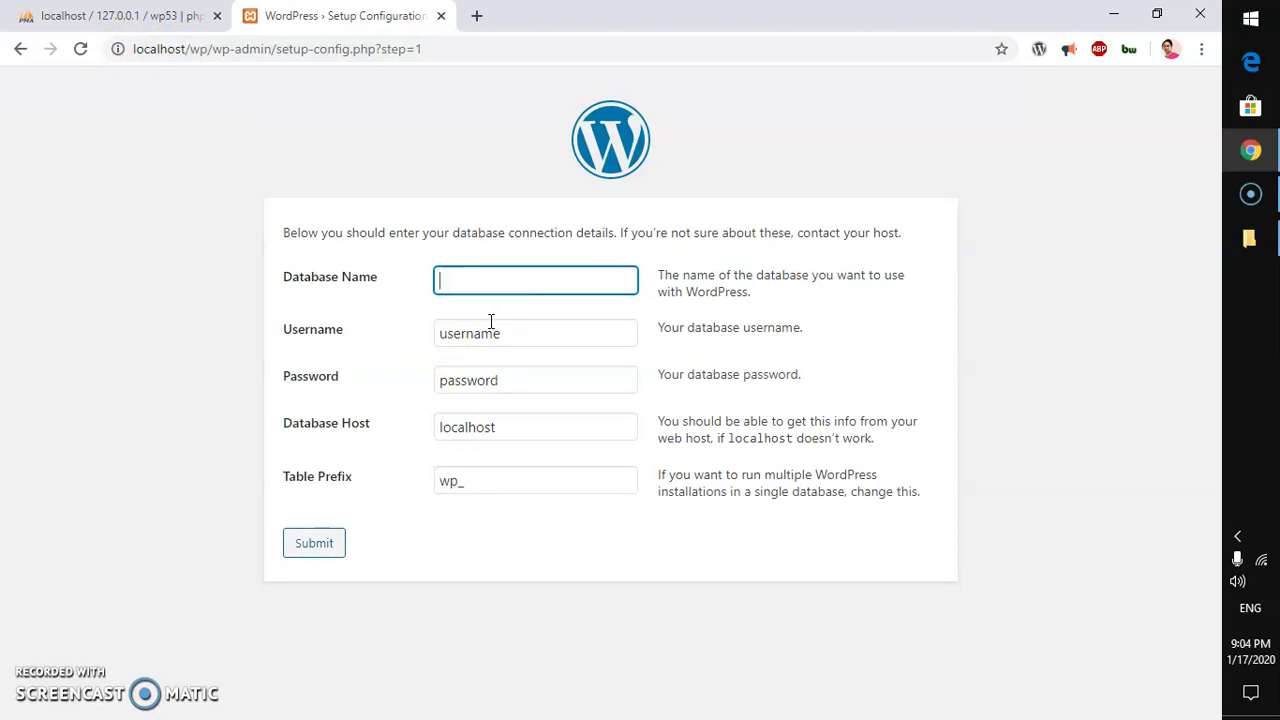
{"action": "type", "text": "wp53"}
{"action": "key", "text": "Tab"}
{"action": "type", "text": "r"}
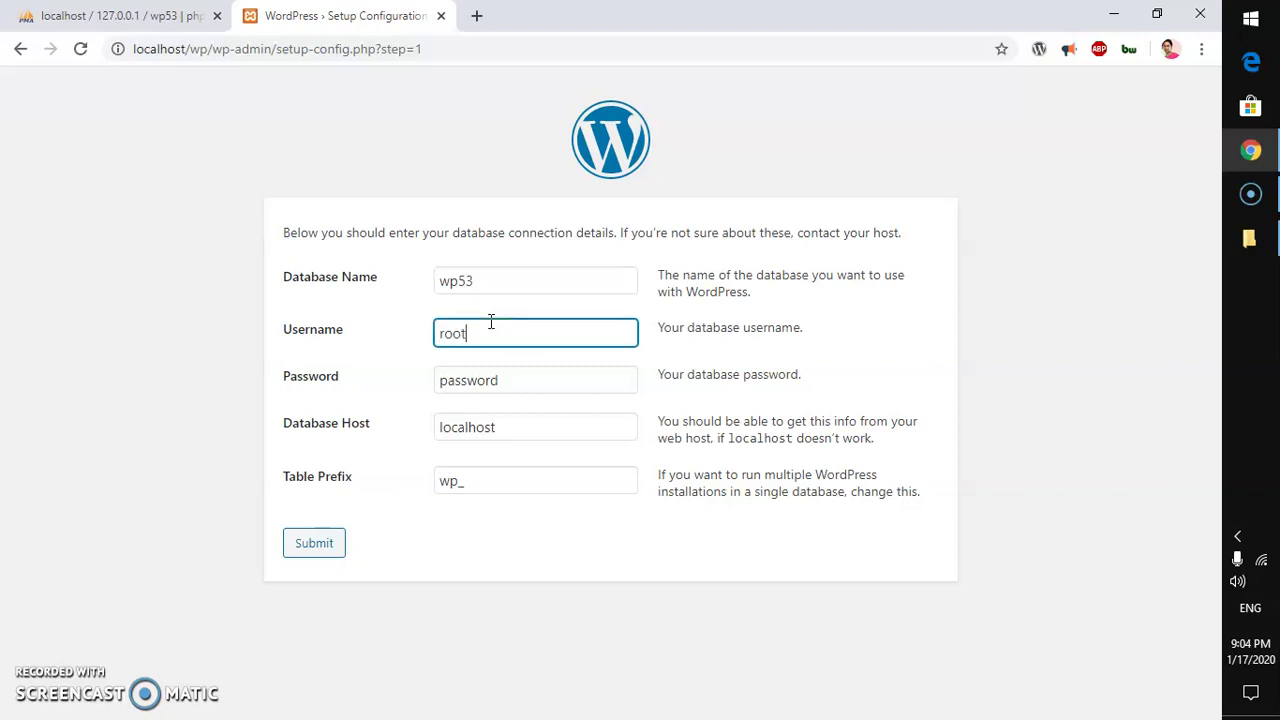
Leave the database password blank and set the table prefix to wp53_, keeping localhost as the host.
{"action": "key", "text": "Tab"}
{"action": "key", "text": "BackSpace"}
{"action": "key", "text": "Tab"}
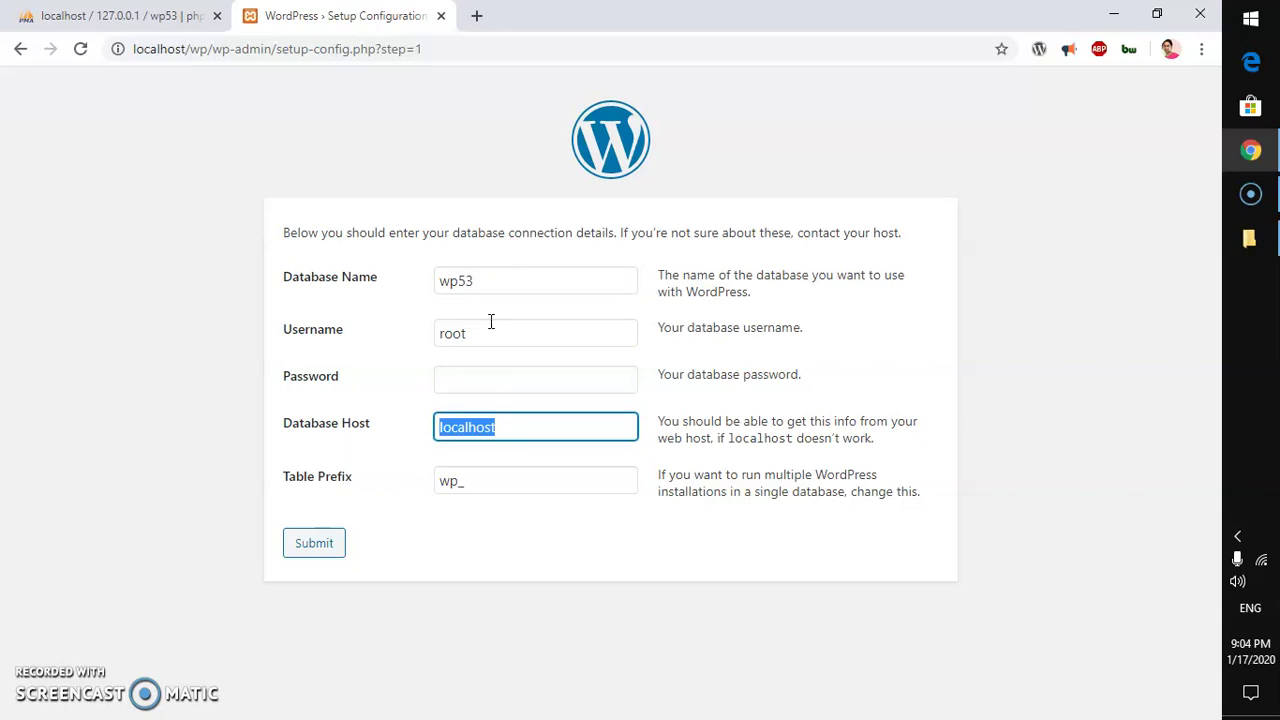
{"action": "key", "text": "Tab"}
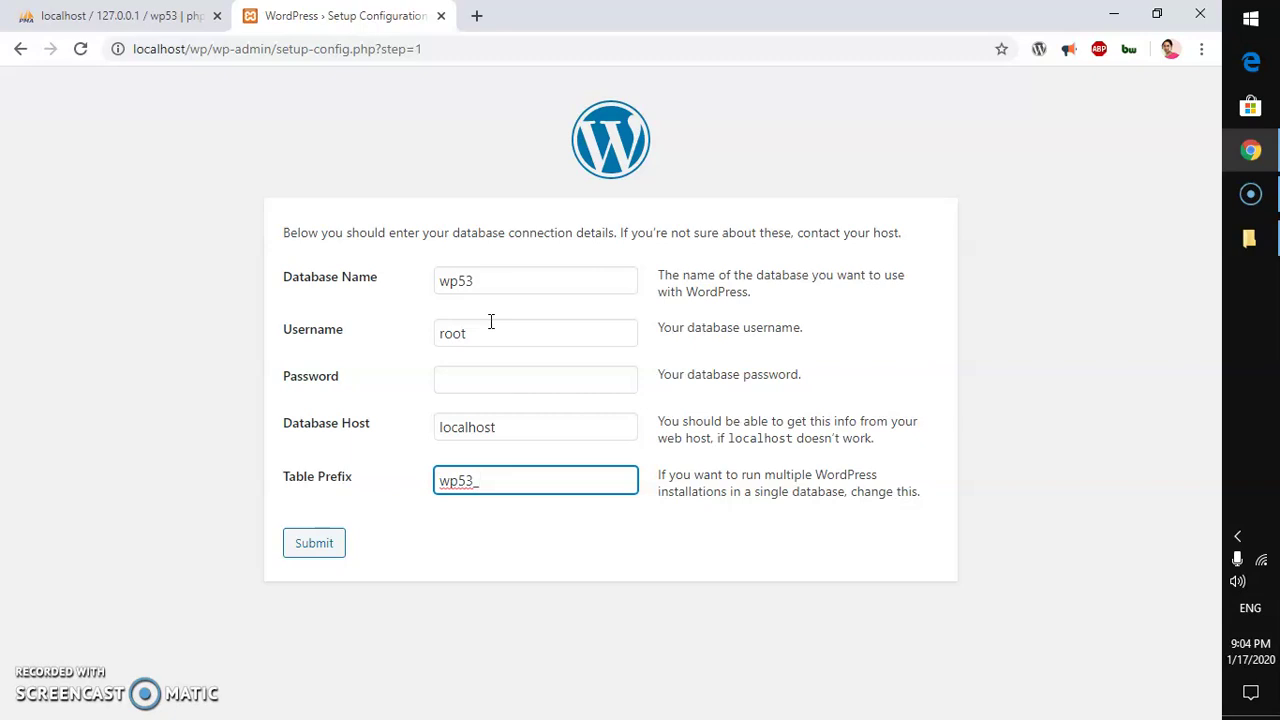
Submit the database connection details and run the WordPress installation.
{"action": "left_click", "coordinate": [315, 552]}
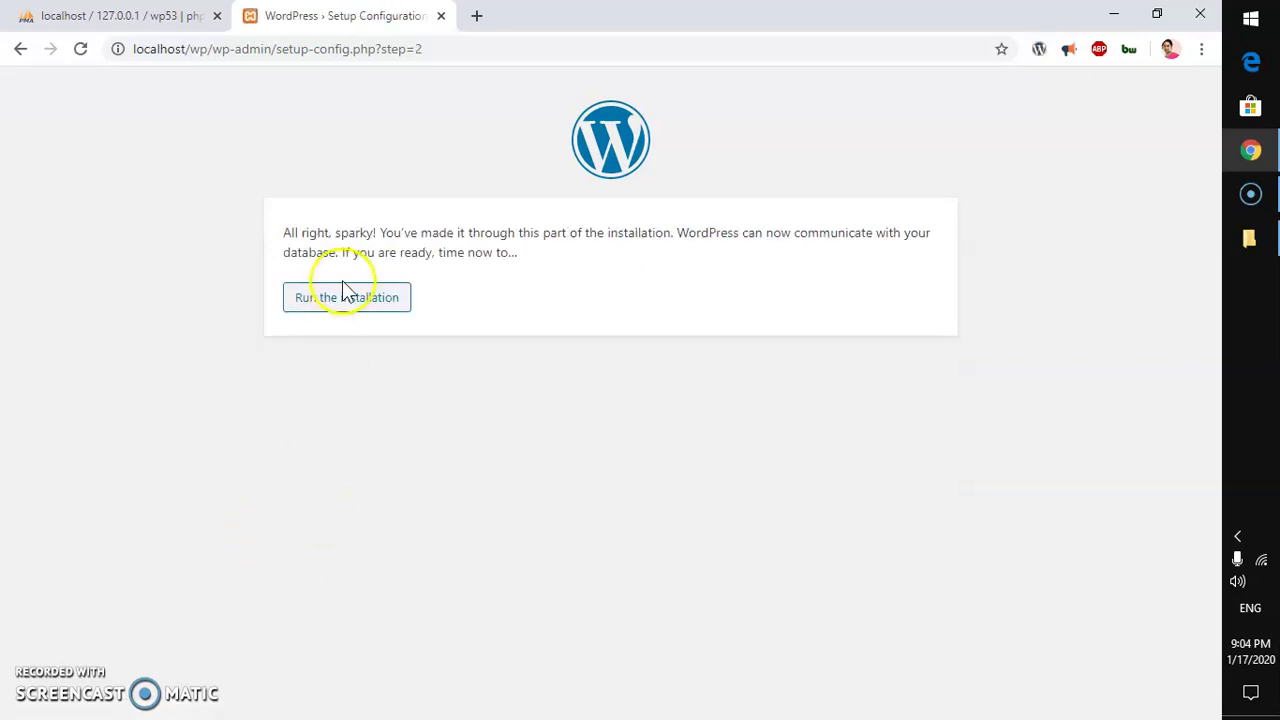
{"action": "left_click", "coordinate": [356, 306]}
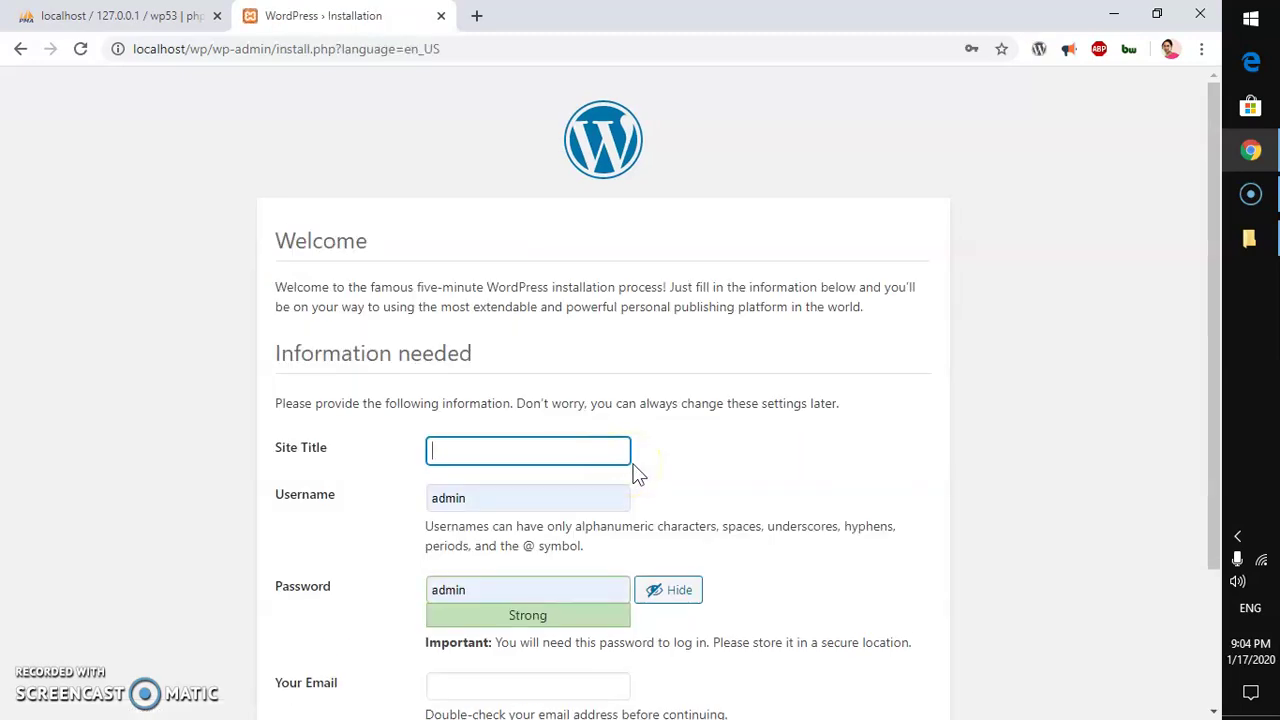
Set the site title to WP53, keep the prefilled username and password, and confirm use of the weak password.
{"action": "type", "text": "WP53"}
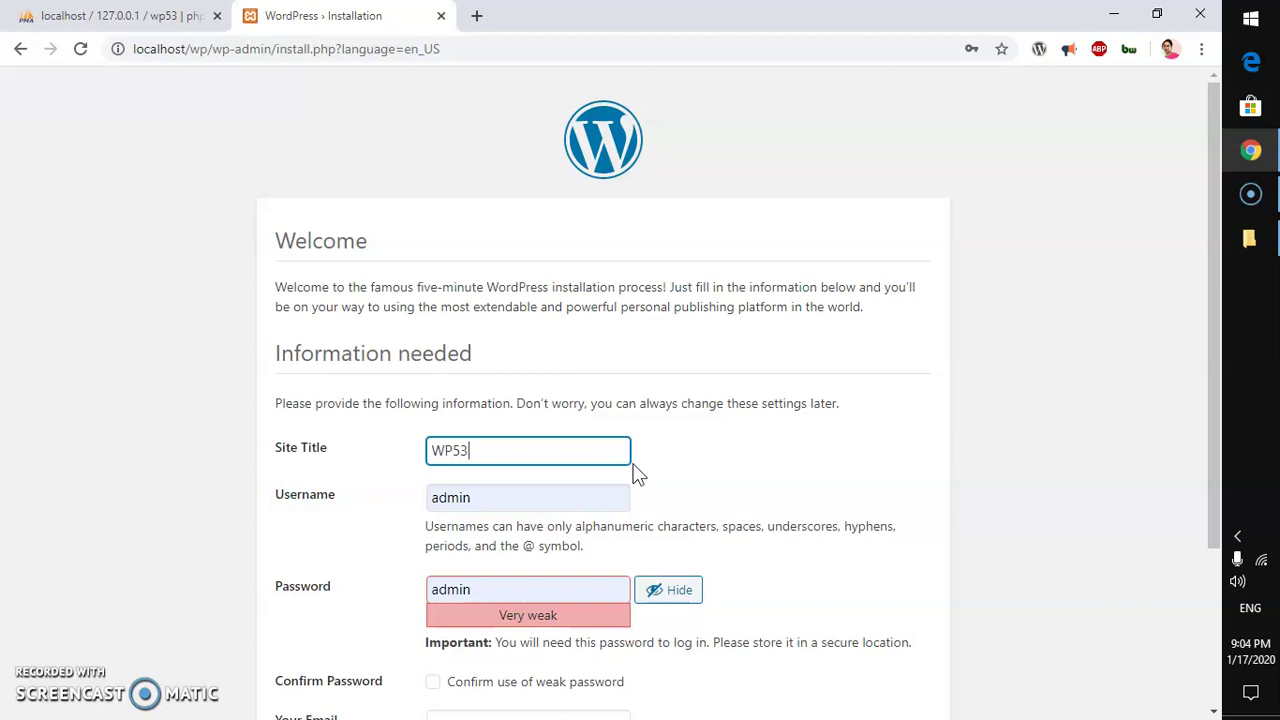
{"action": "key", "text": "Tab"}
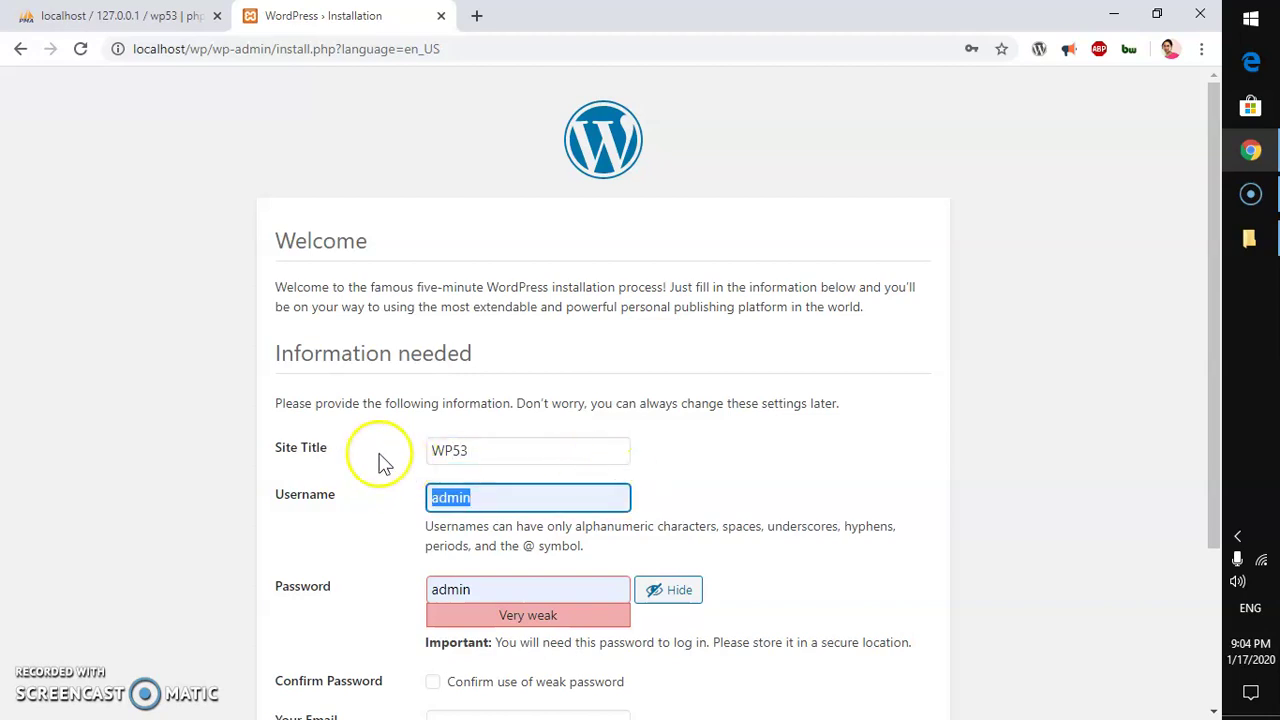
{"action": "scroll", "coordinate": [535, 465], "scroll_direction": "down", "scroll_amount": 2}
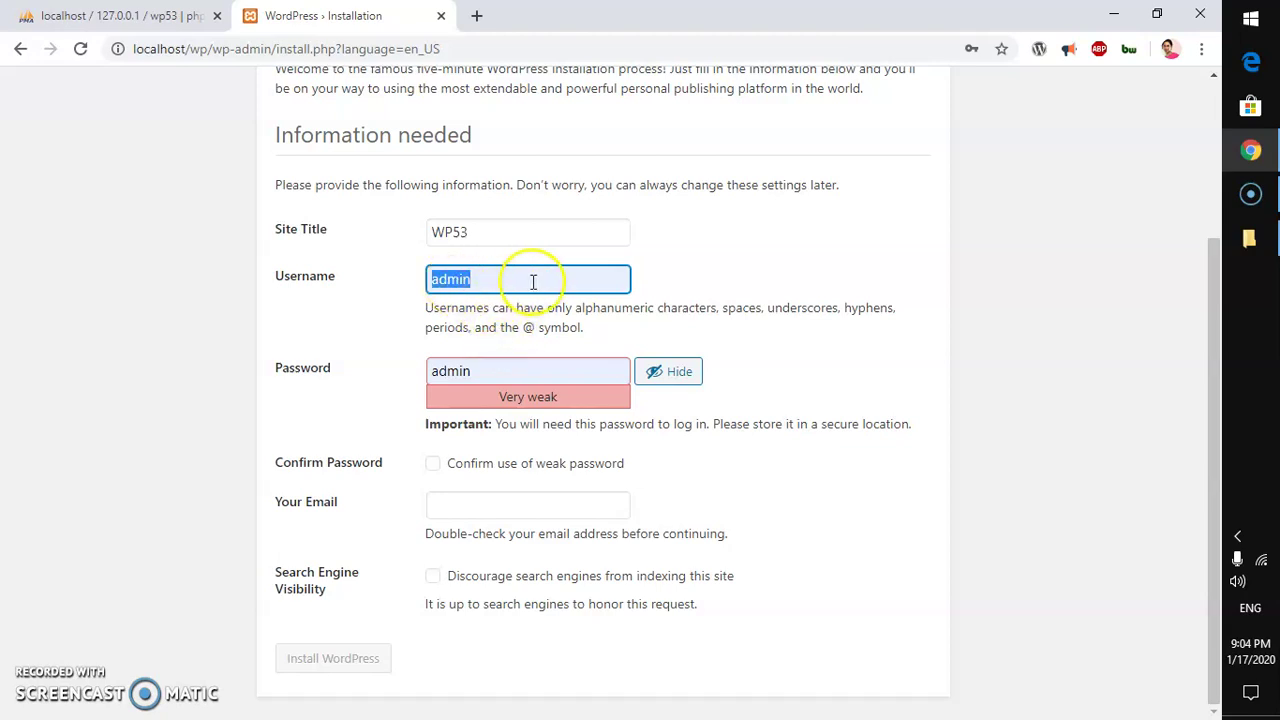
{"action": "left_click", "coordinate": [433, 465]}
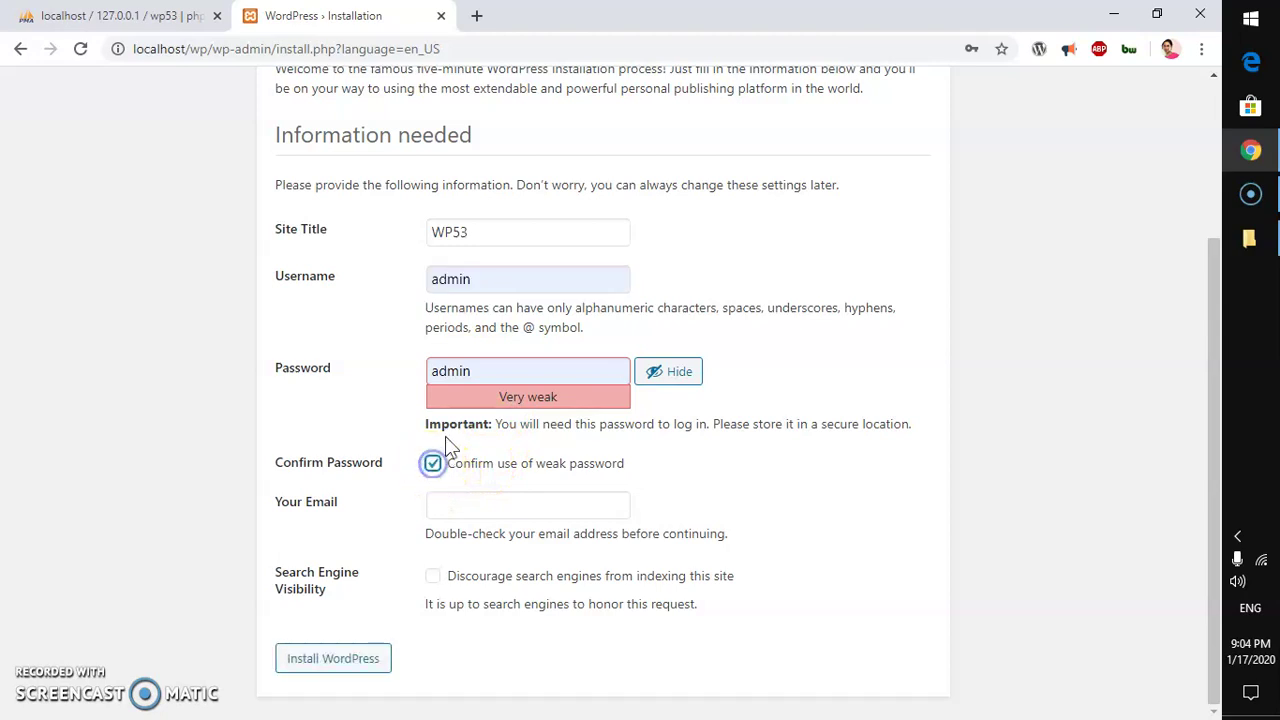
Enter the administrator's email address, leave search engine indexing allowed, and install WordPress.
{"action": "left_click", "coordinate": [470, 505]}
{"action": "type", "text": "admin@admin.com"}
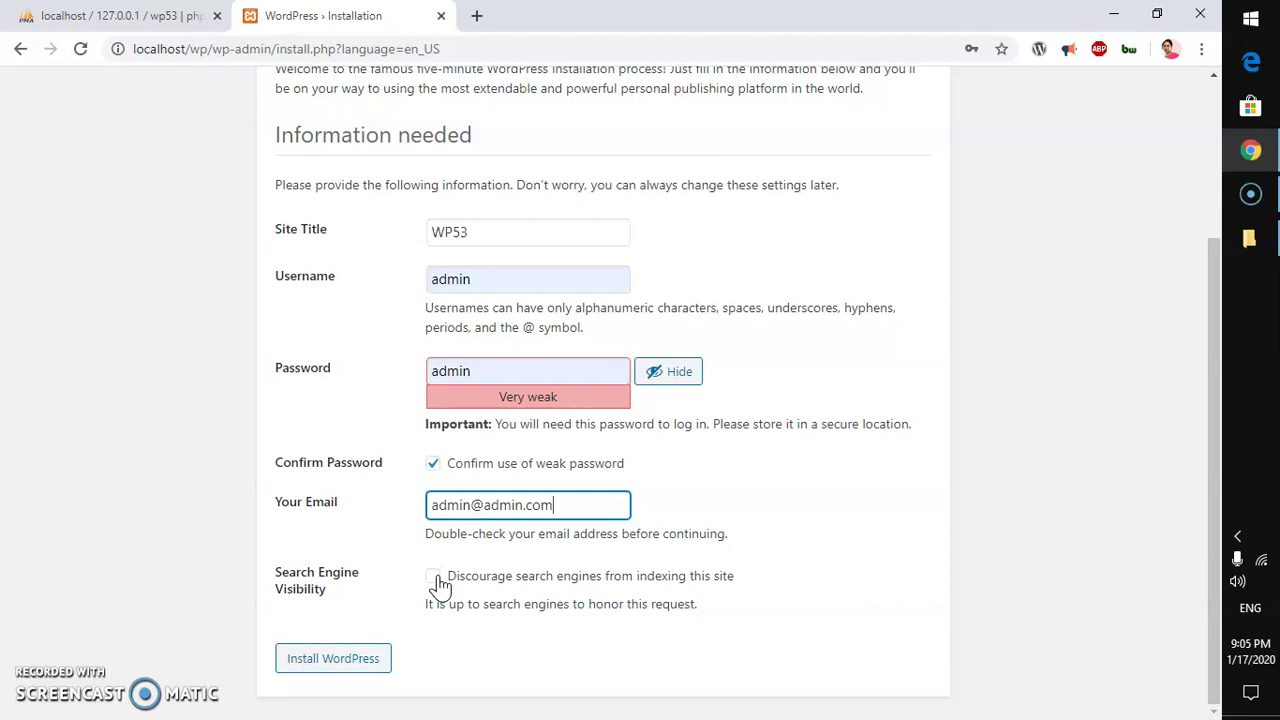
{"action": "left_click", "coordinate": [326, 670]}
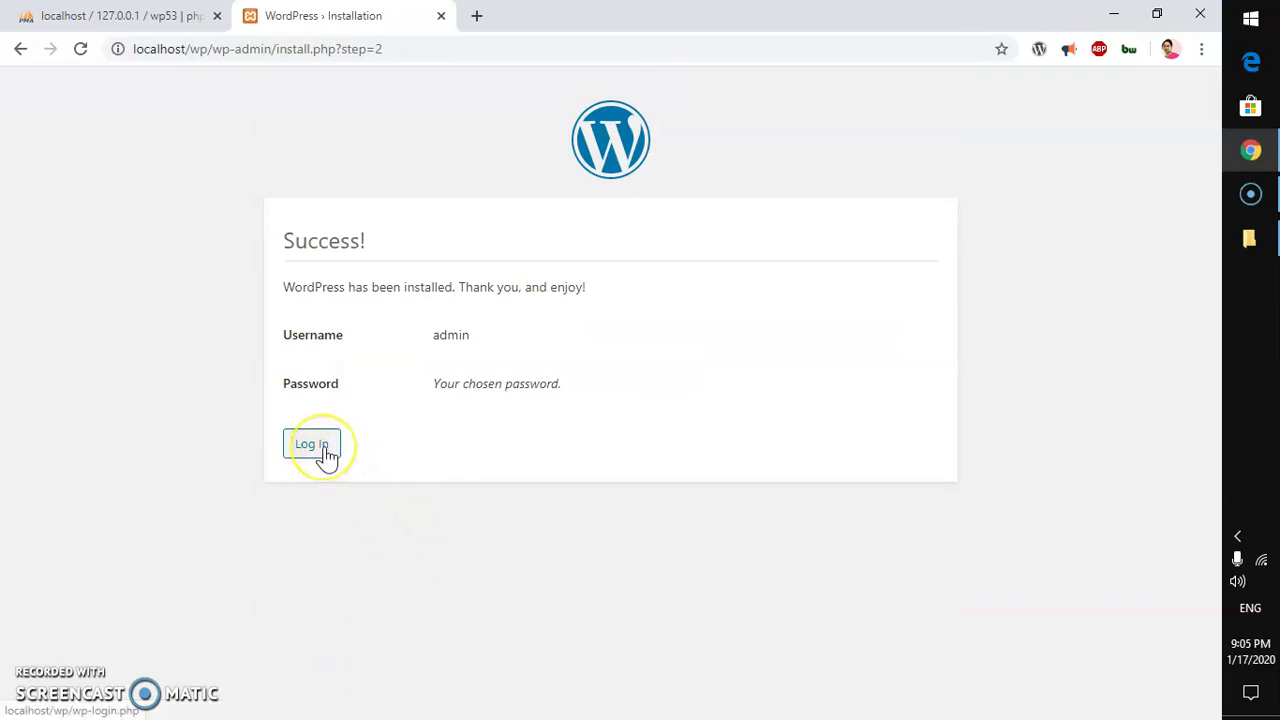
Proceed to the login page and log in with the prefilled credentials, with Remember Me enabled.
{"action": "left_click_drag", "start_coordinate": [403, 287], "coordinate": [640, 288]}
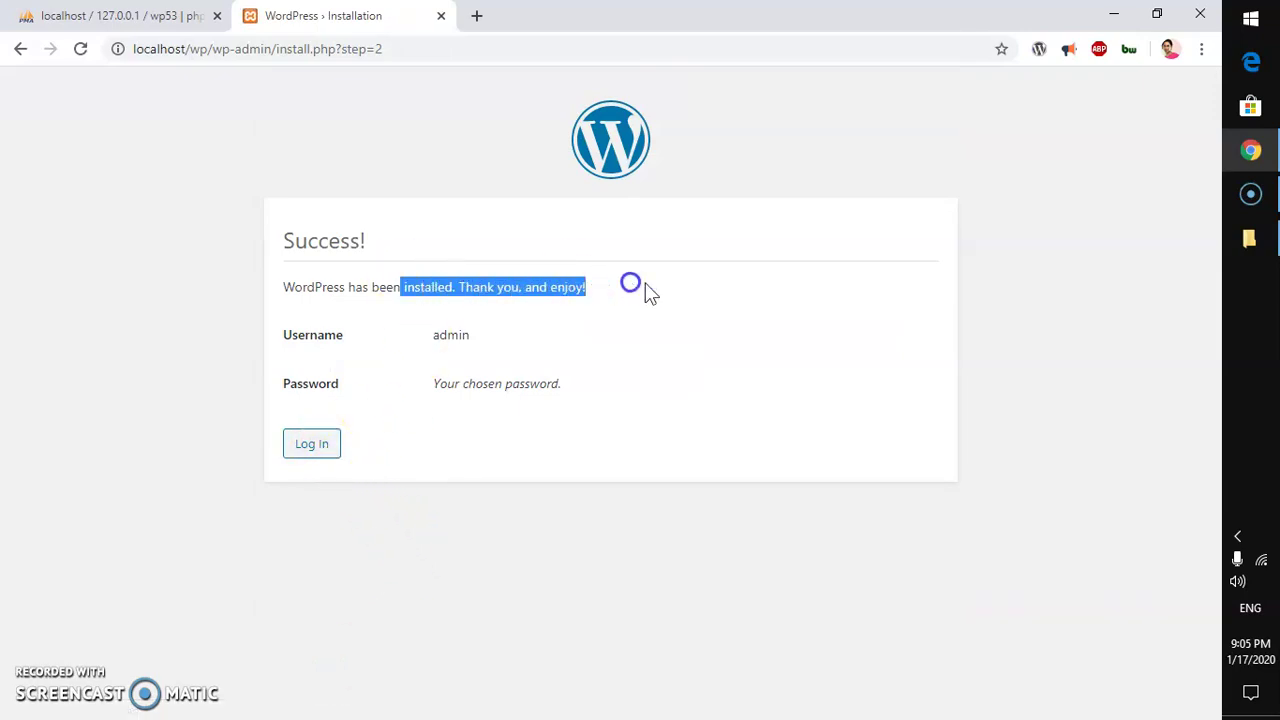
{"action": "left_click", "coordinate": [657, 328]}
{"action": "left_click", "coordinate": [300, 447]}
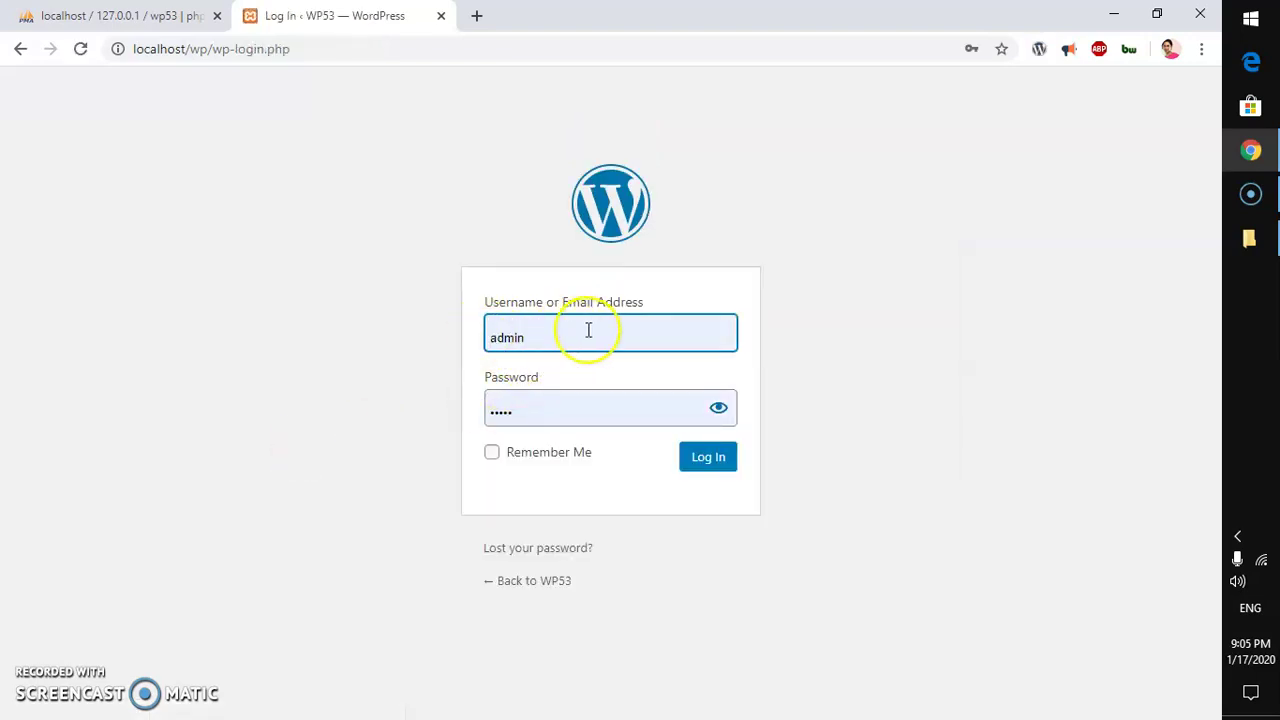
{"action": "left_click", "coordinate": [492, 454]}
{"action": "left_click", "coordinate": [674, 460]}
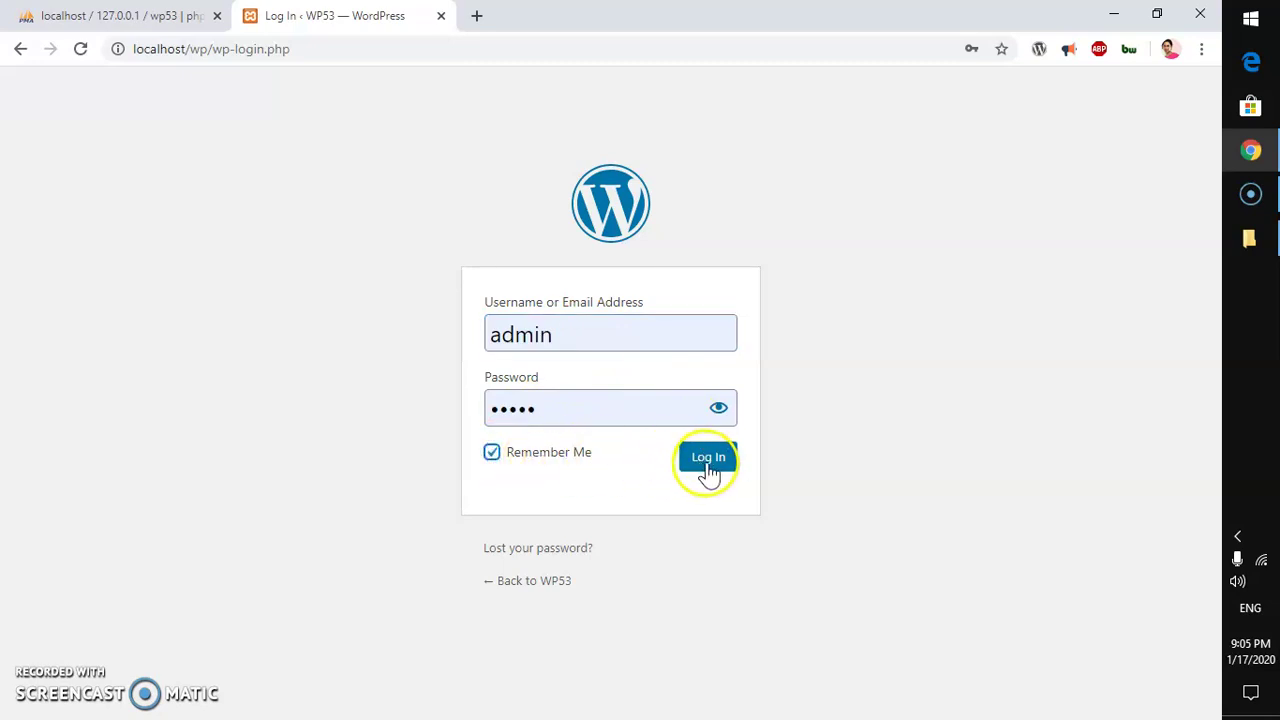
{"action": "left_click", "coordinate": [708, 470]}
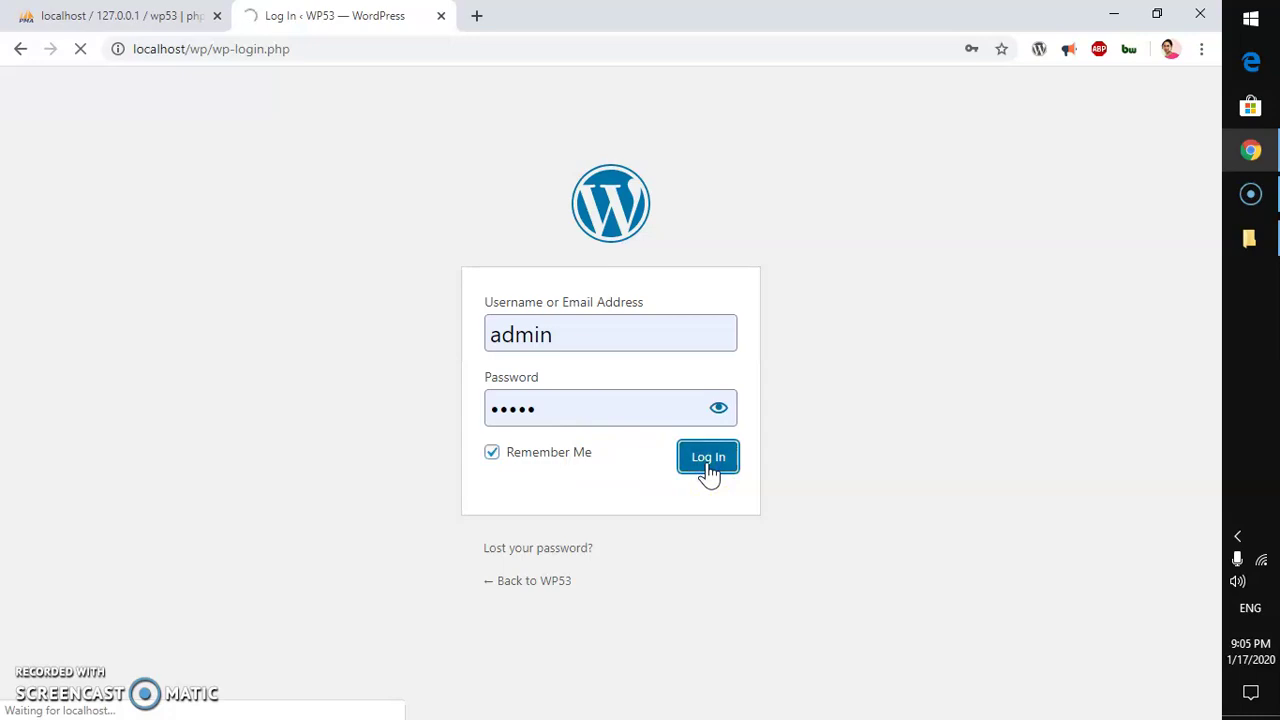
Switch to phpMyAdmin, inspect the tables of the wp53 database, and browse the rows of wp53_posts.
{"action": "left_click", "coordinate": [192, 18]}
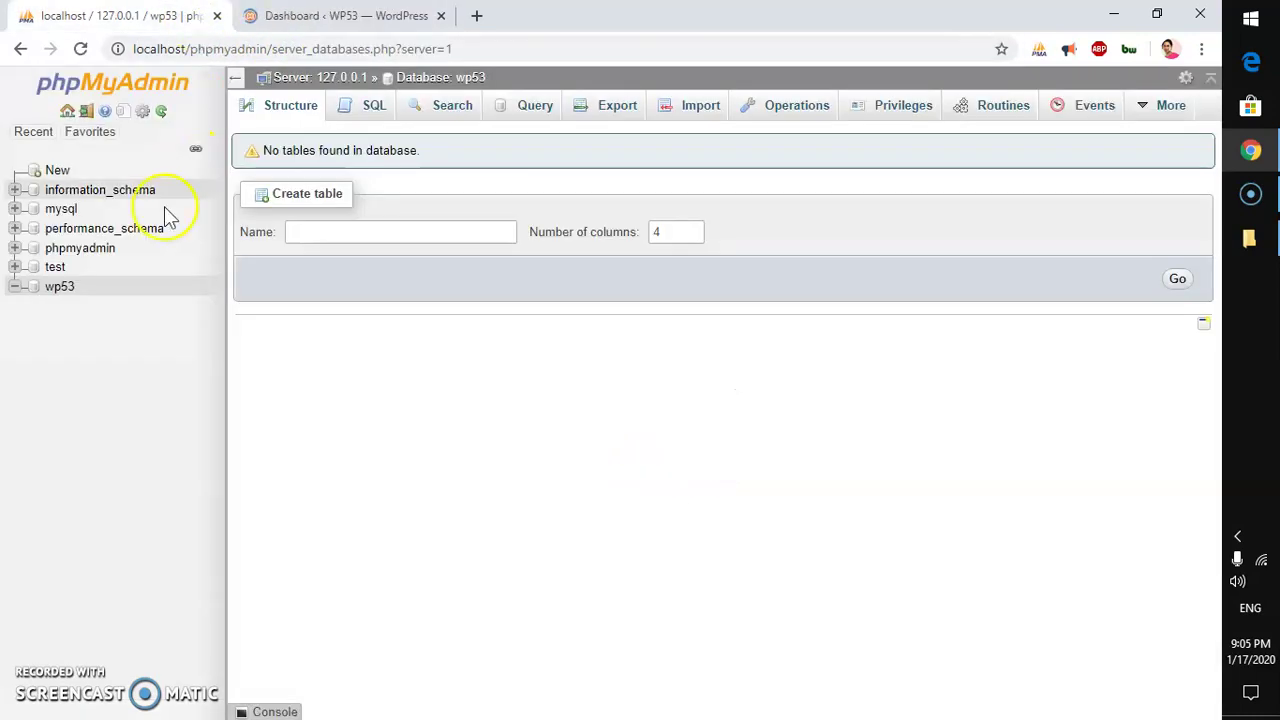
{"action": "left_click", "coordinate": [52, 287]}
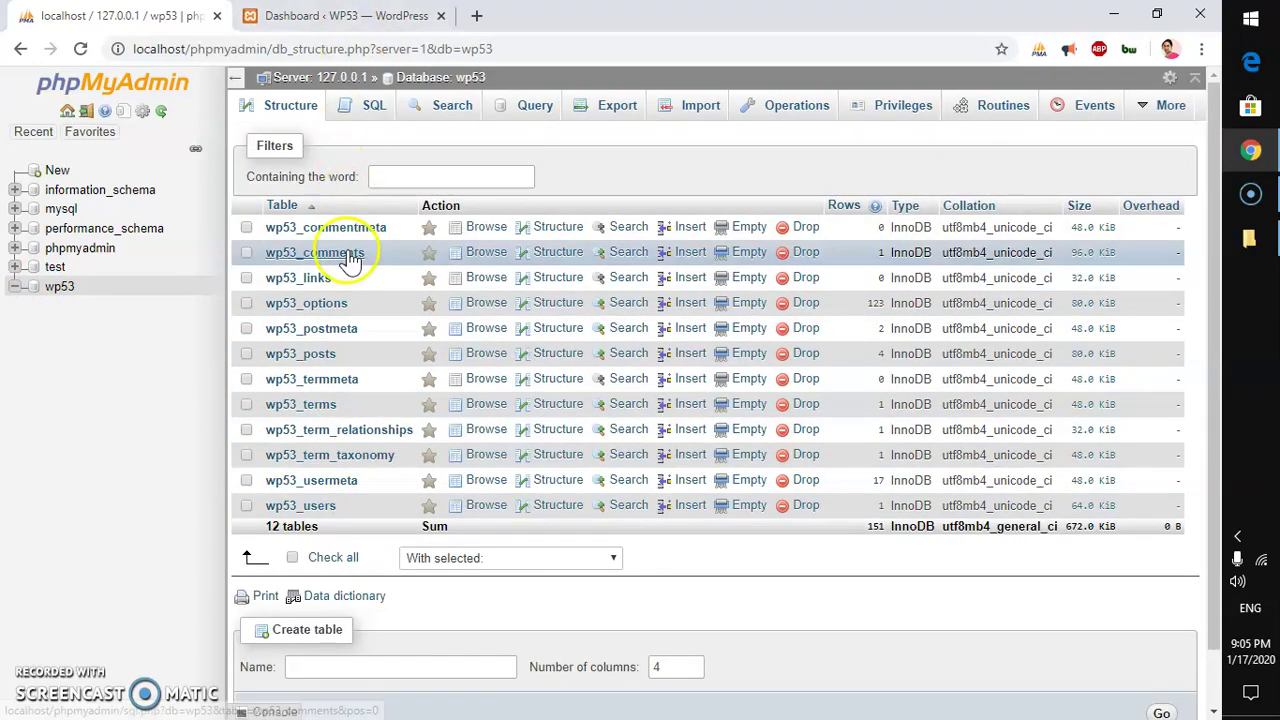
{"action": "left_click", "coordinate": [322, 360]}
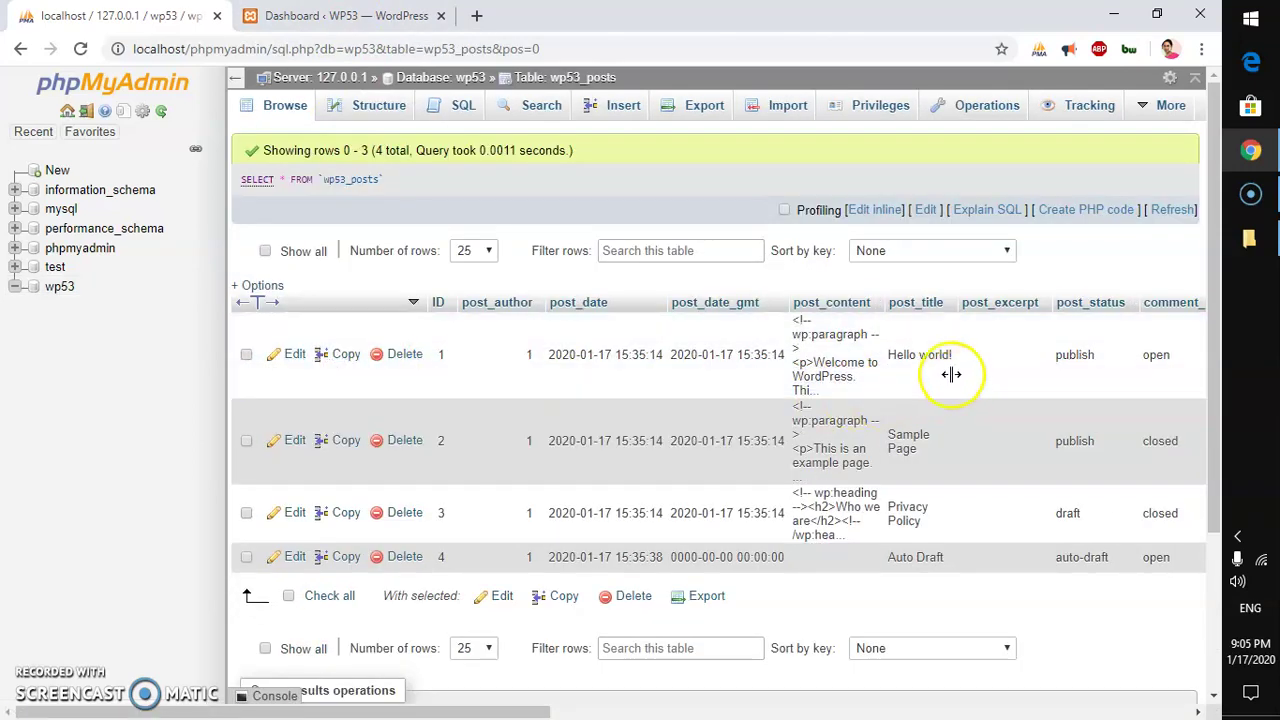
Return to the WordPress dashboard page and view the site's front end at localhost/wp/.
{"action": "left_click", "coordinate": [364, 22]}
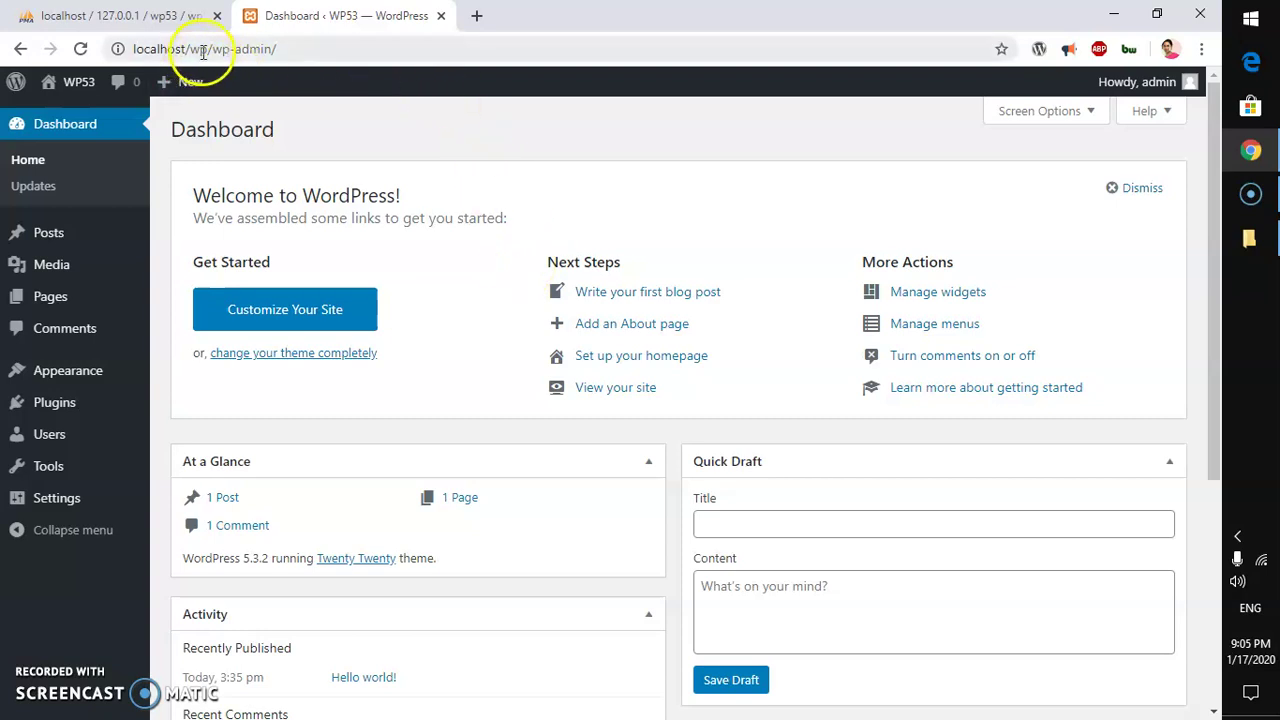
{"action": "left_click_drag", "start_coordinate": [212, 49], "coordinate": [513, 57]}
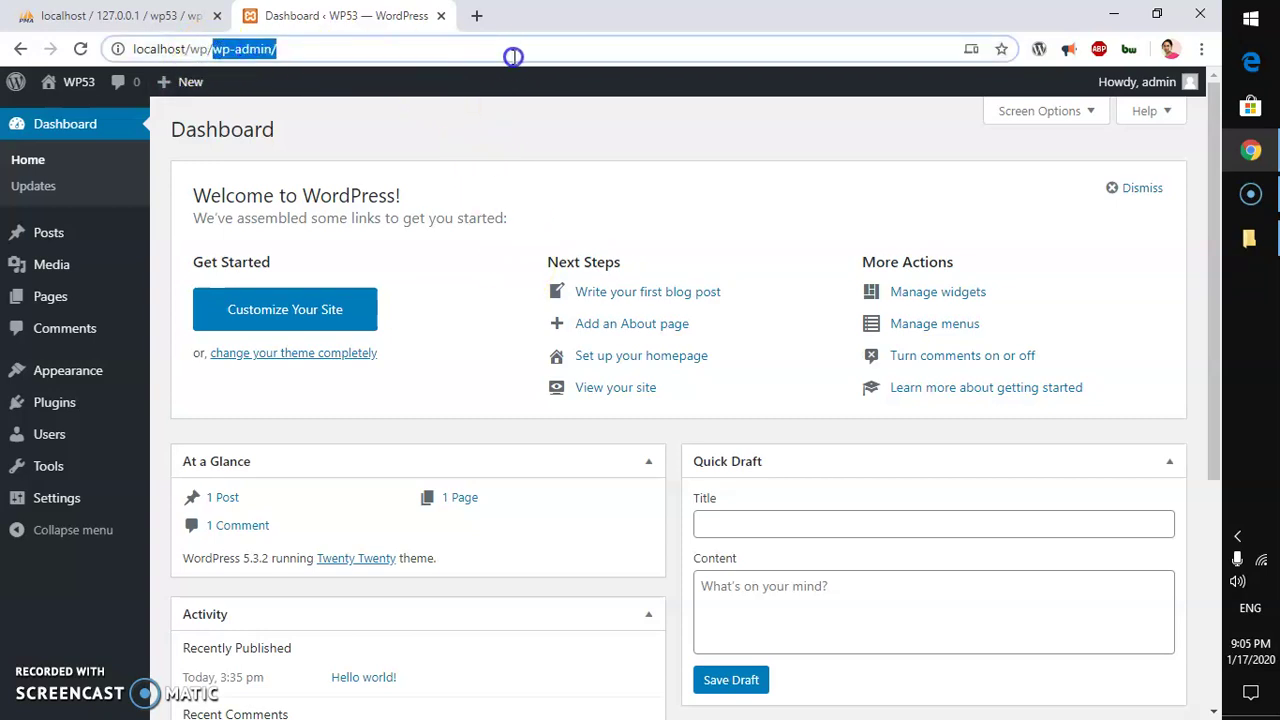
{"action": "key", "text": "BackSpace"}
{"action": "key", "text": "Return"}
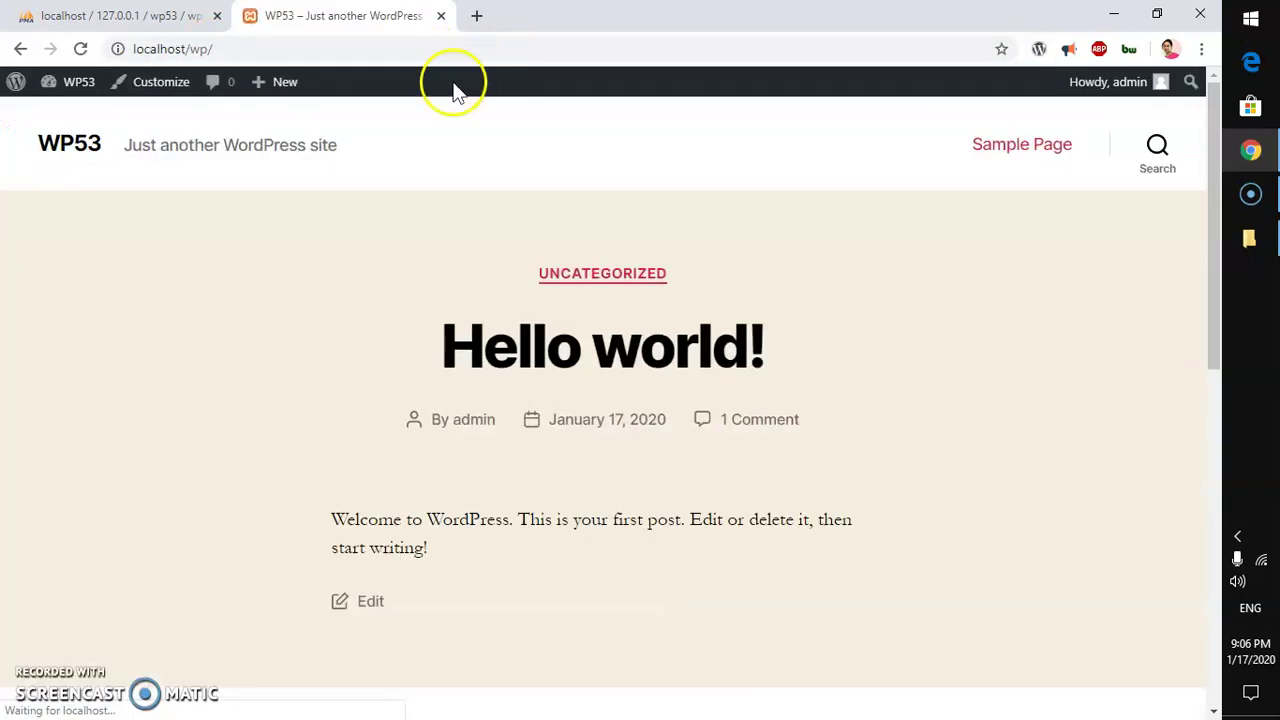
Go back to the admin dashboard by its address, localhost/wp/wp-admin/.
{"action": "left_click", "coordinate": [257, 50]}
{"action": "left_click", "coordinate": [283, 52]}
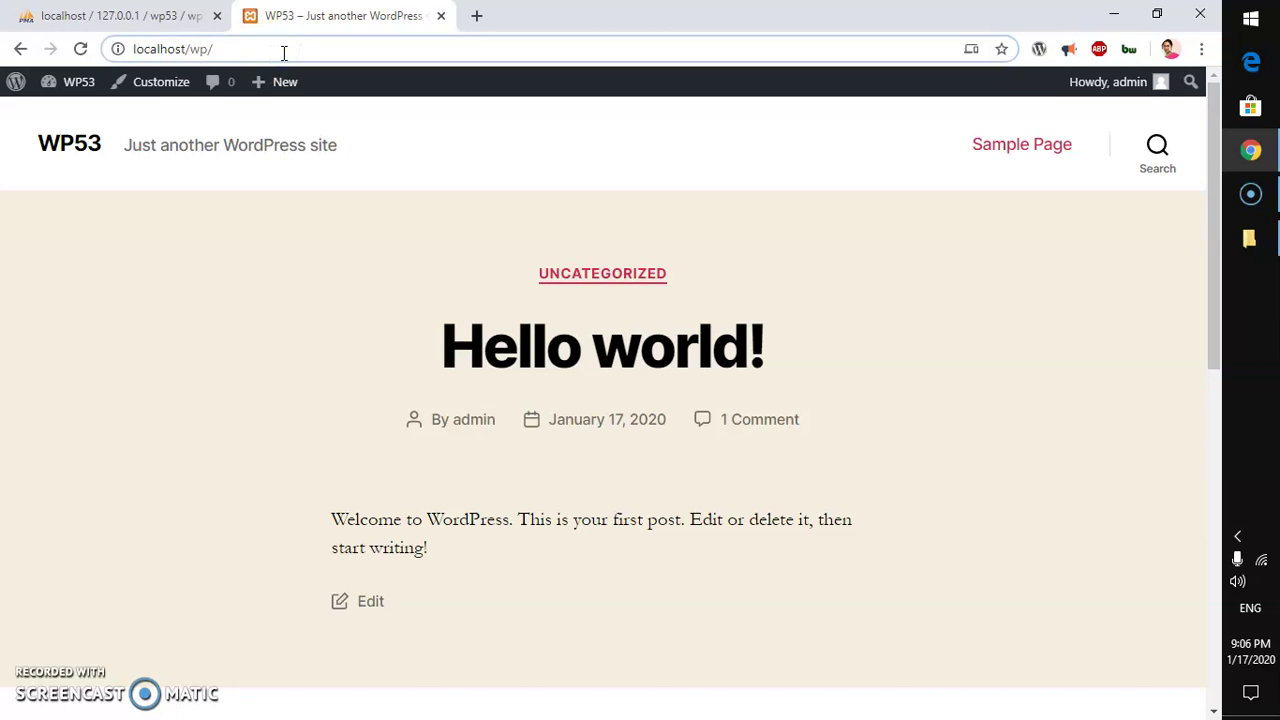
{"action": "type", "text": "w"}
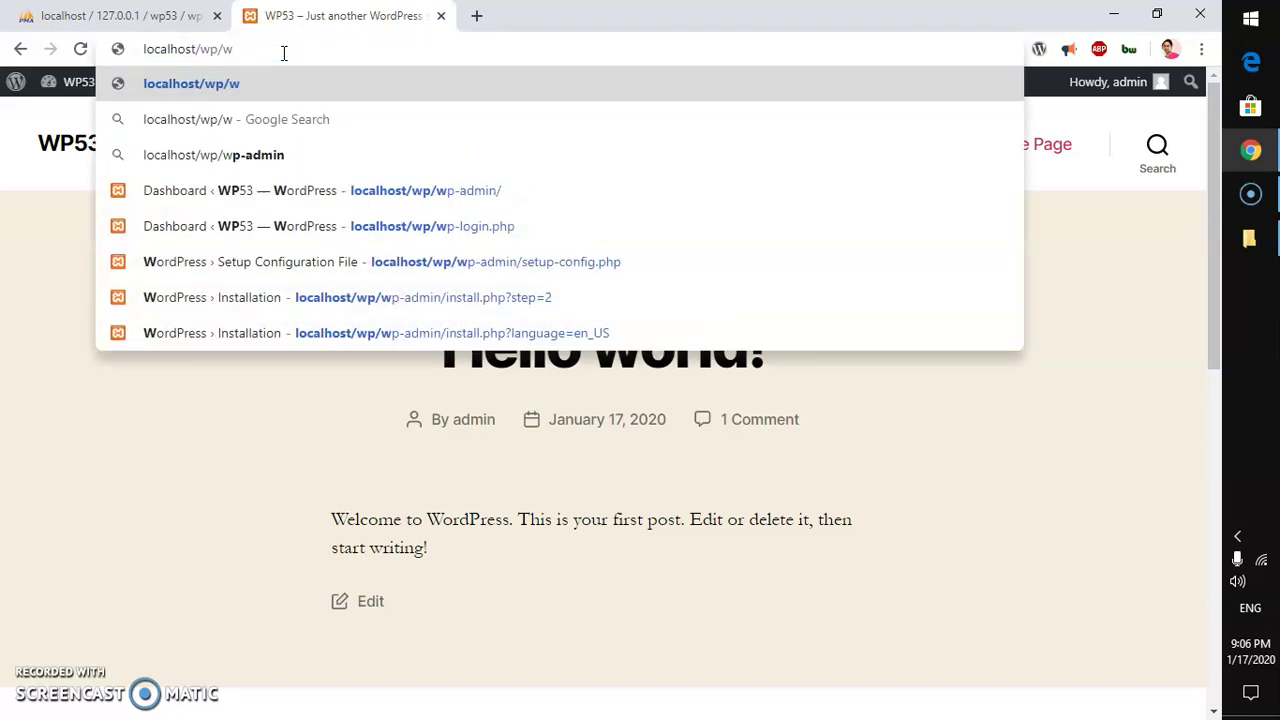
{"action": "type", "text": "p-admin/"}
{"action": "key", "text": "Return"}
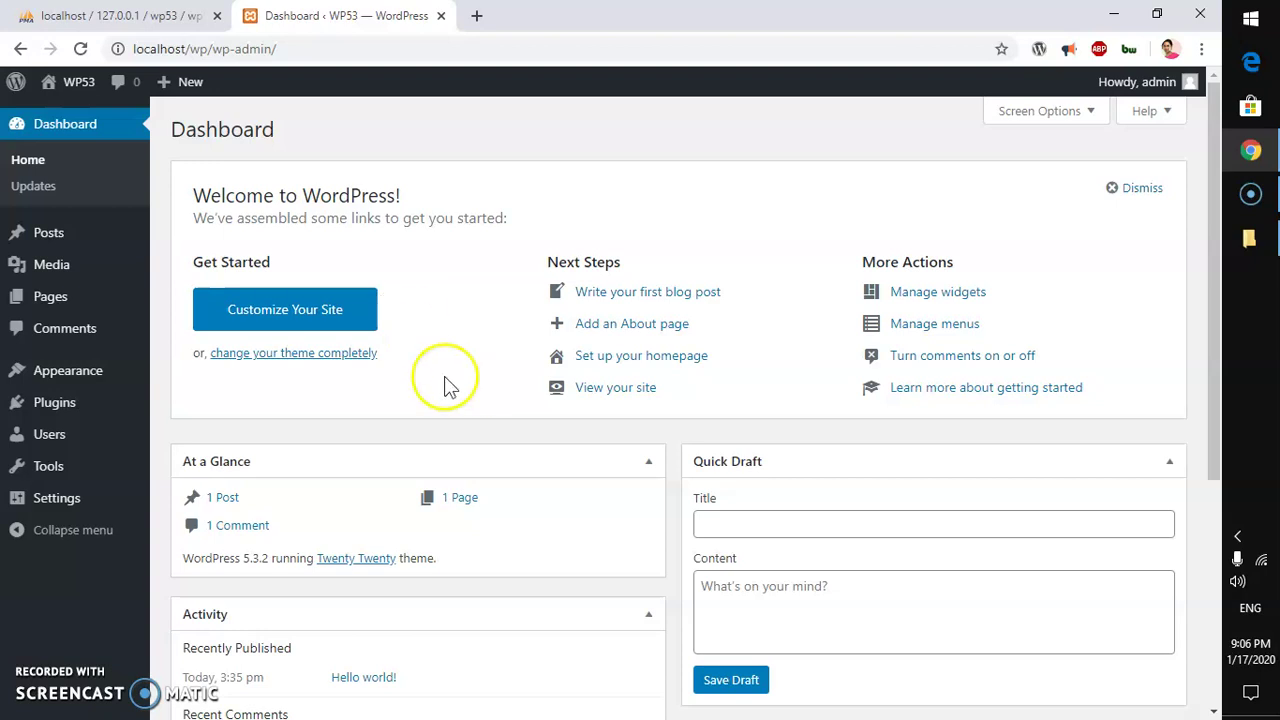
Visit the WP53 site from the dashboard in a new browser tab and look over its home page.
{"action": "mouse_move", "coordinate": [88, 92]}
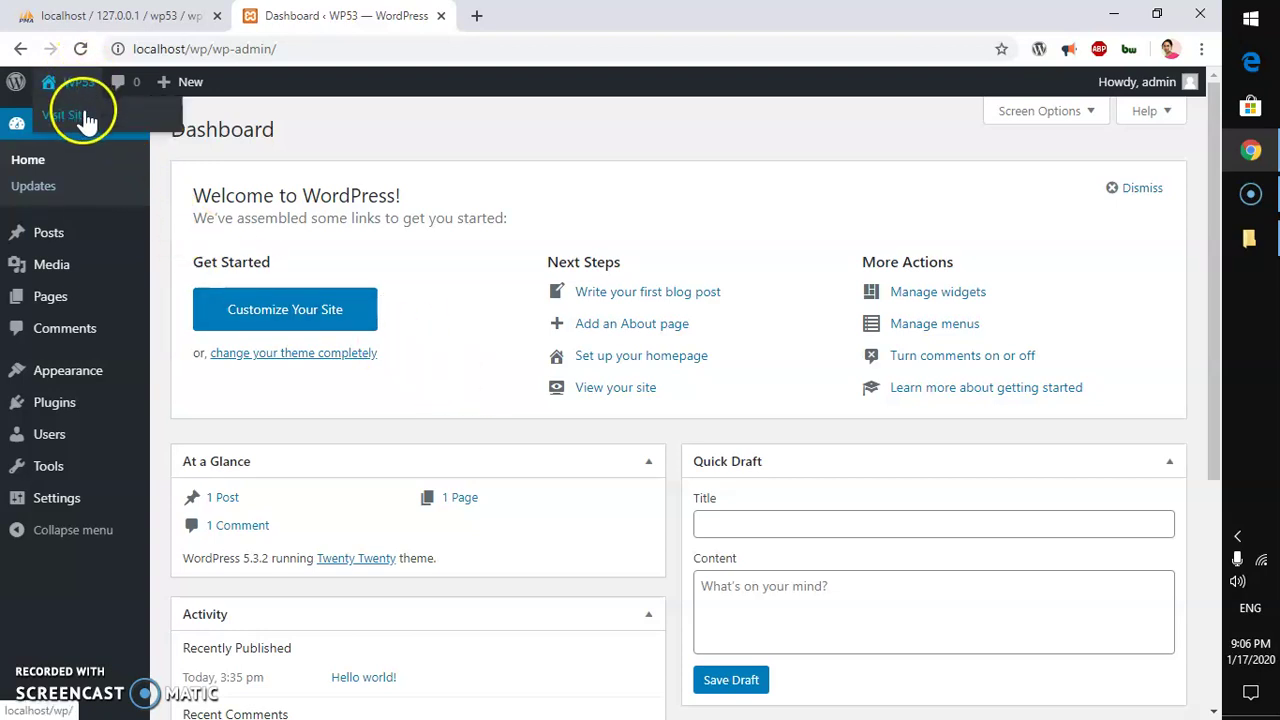
{"action": "left_click", "coordinate": [85, 118]}
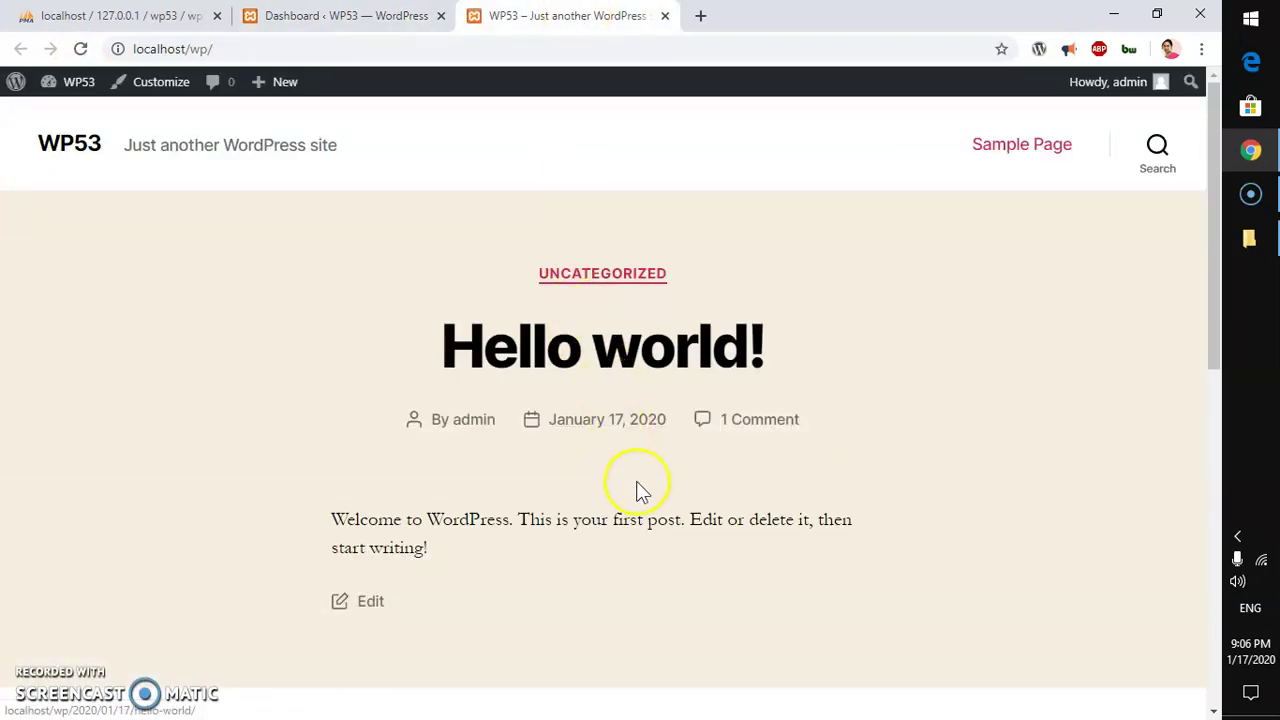
{"action": "scroll", "coordinate": [735, 563], "scroll_direction": "down", "scroll_amount": 8}
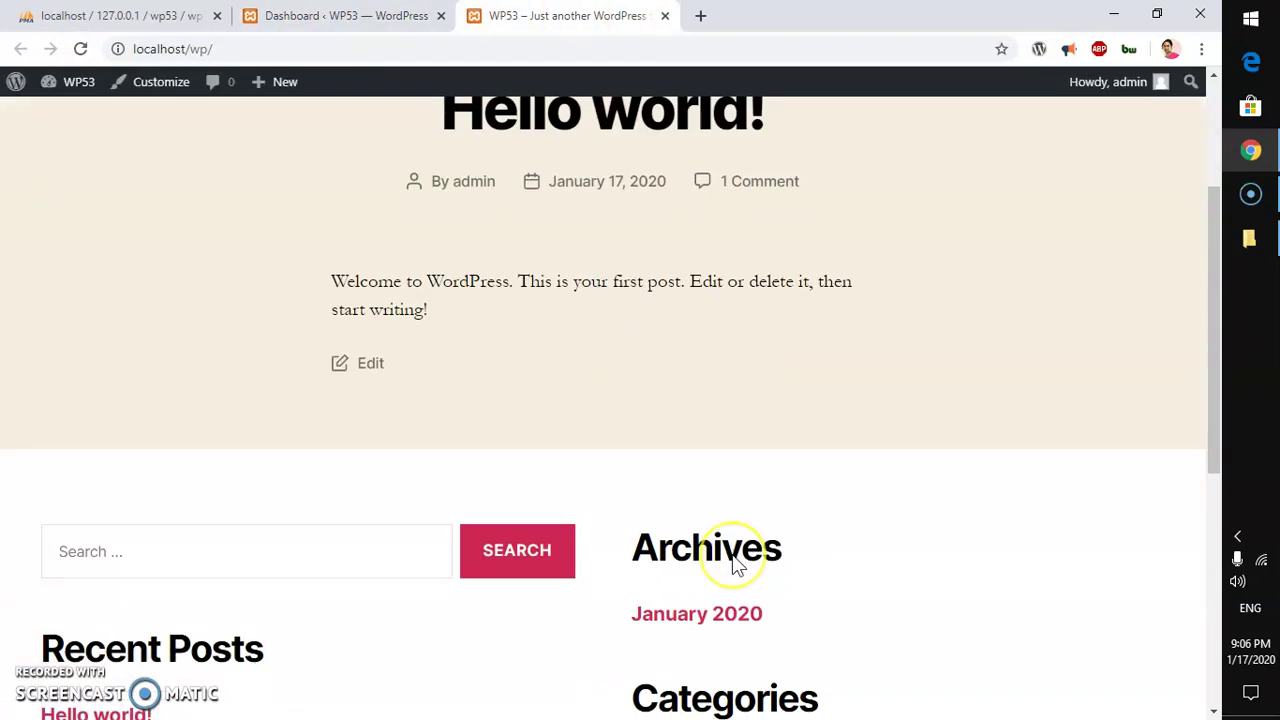
{"action": "scroll", "coordinate": [735, 563], "scroll_direction": "up", "scroll_amount": 8}
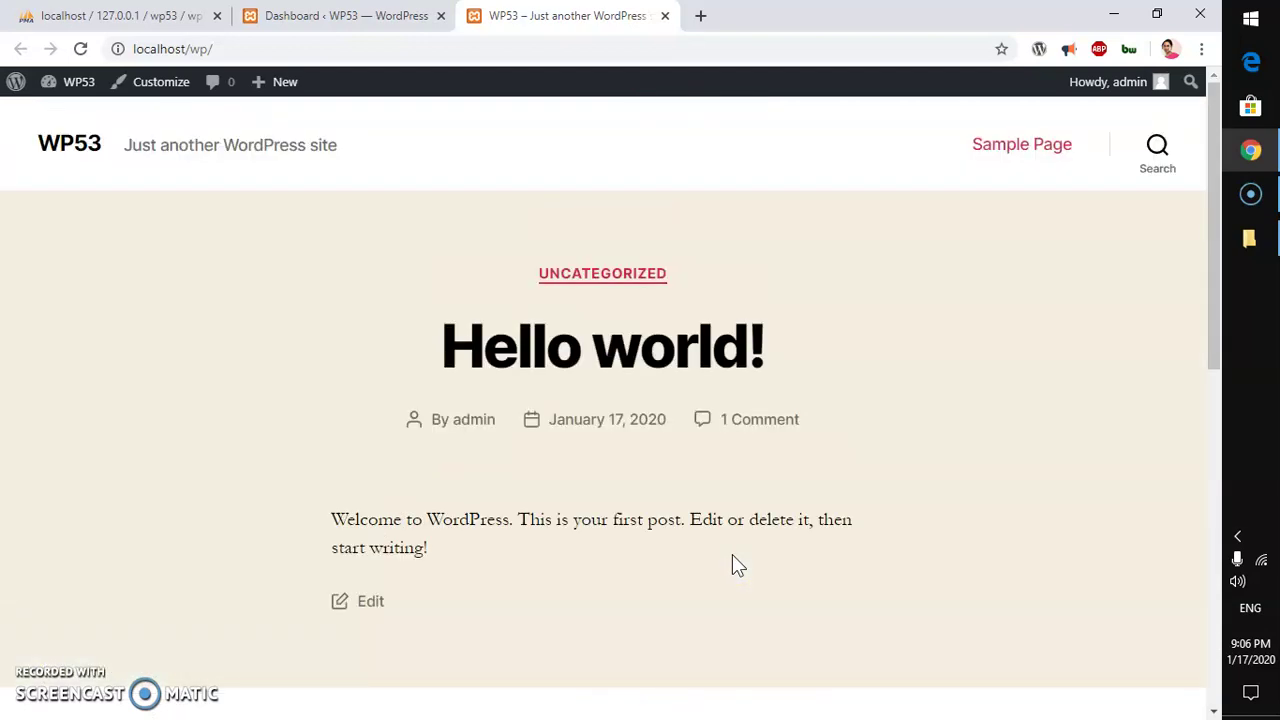